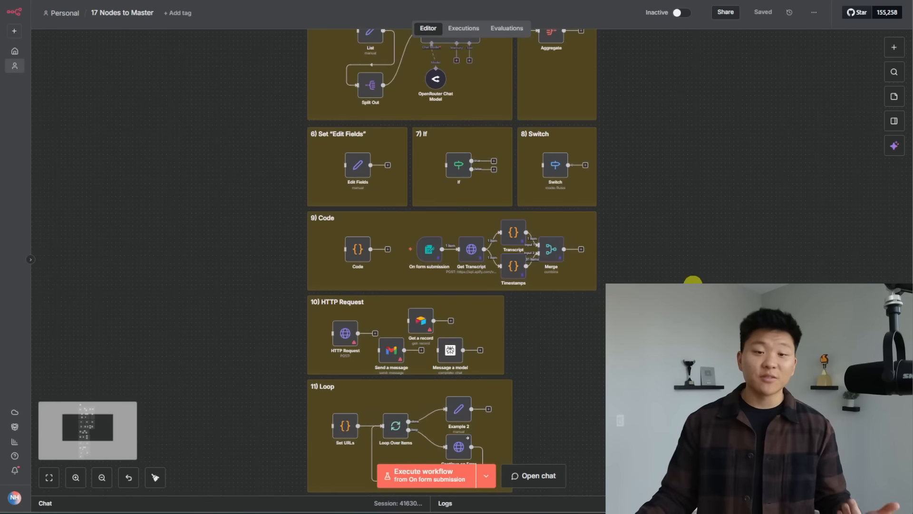
# Step: Look over the 17 Nodes to Master workflow and skim the n8n Cheatsheet 2026 document past the Aggregate section
pyautogui.scroll(6, 692, 277)
pyautogui.scroll(3, 686, 261)
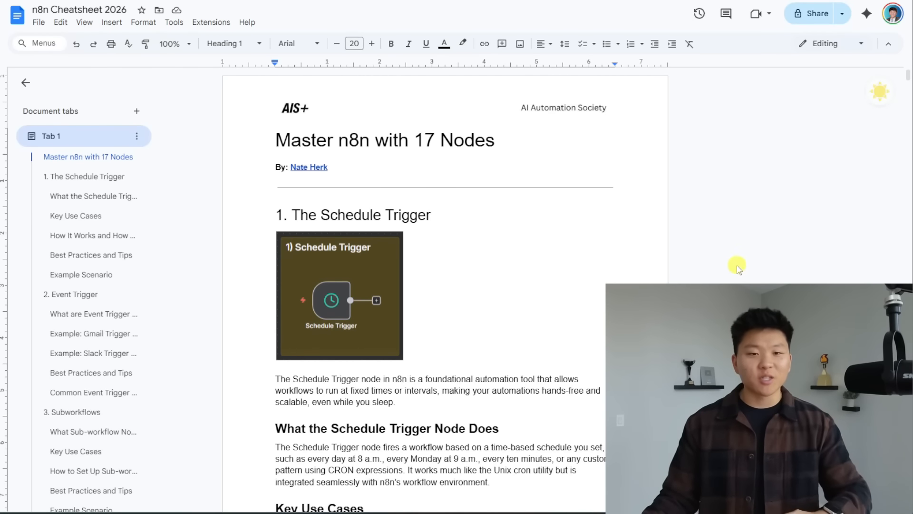
pyautogui.scroll(-15, 528, 190)
pyautogui.scroll(-20, 530, 190)
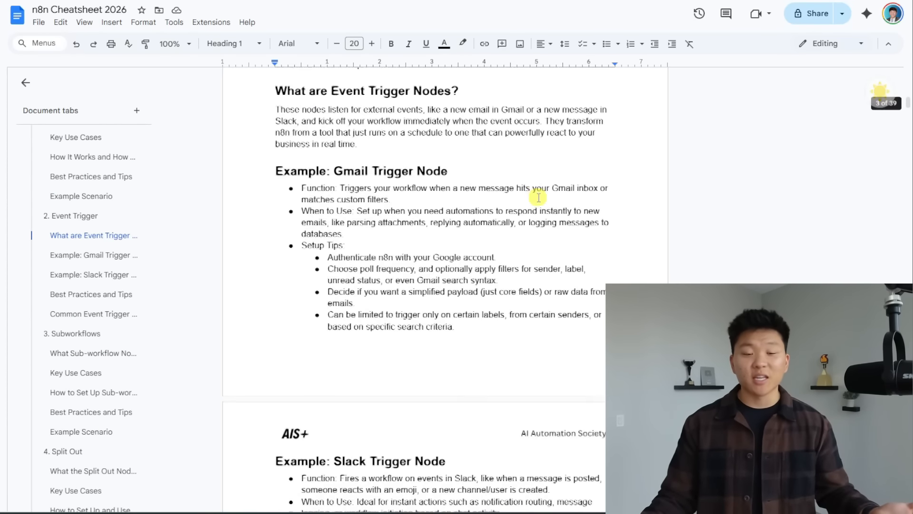
pyautogui.scroll(-15, 542, 214)
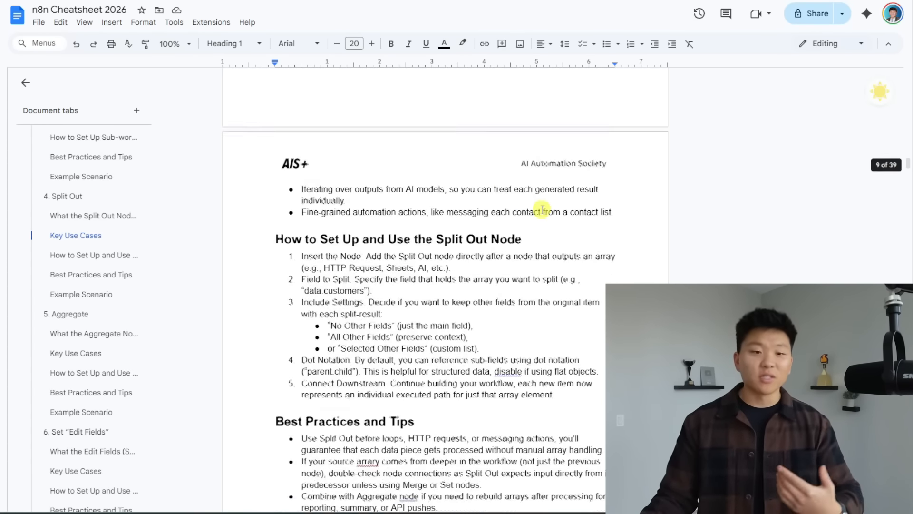
pyautogui.scroll(-20, 550, 239)
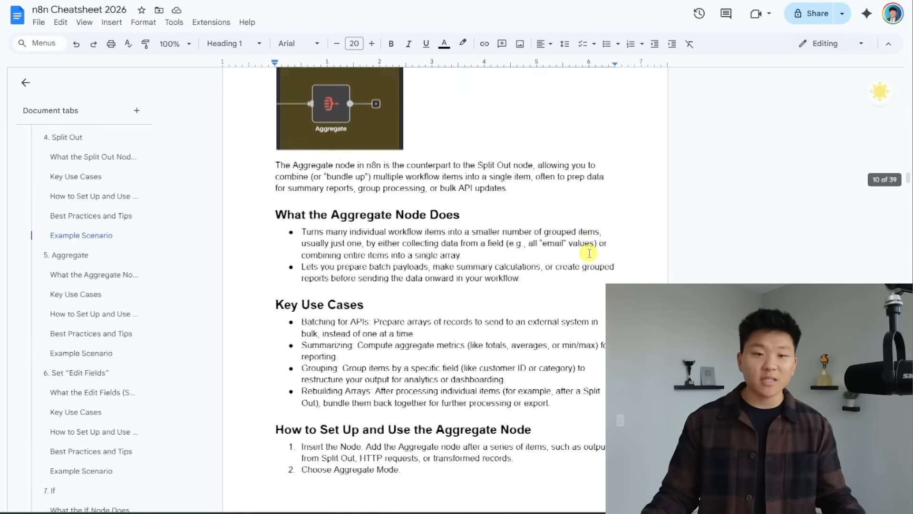
pyautogui.scroll(-20, 587, 253)
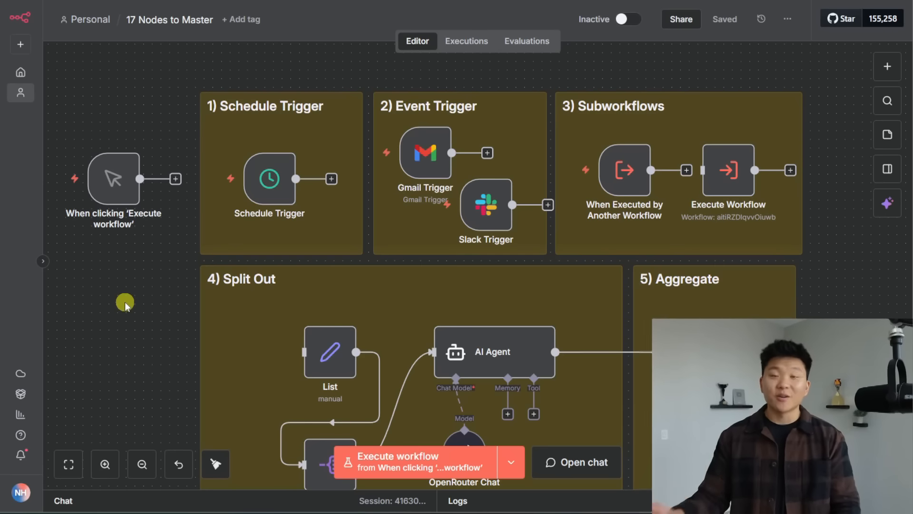
# Step: Open the Schedule Trigger node in 17 Nodes to Master and review its trigger interval and hour options
pyautogui.click(121, 176)
pyautogui.click(164, 271)
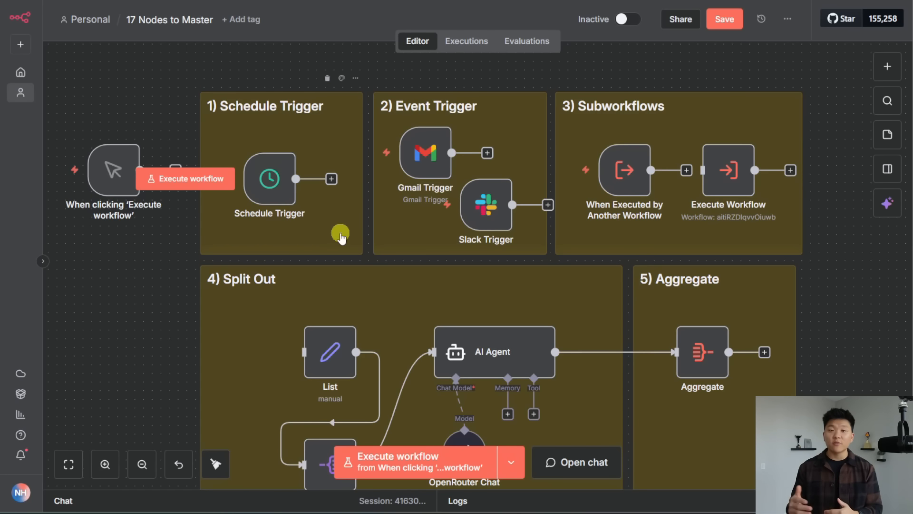
pyautogui.doubleClick(282, 193)
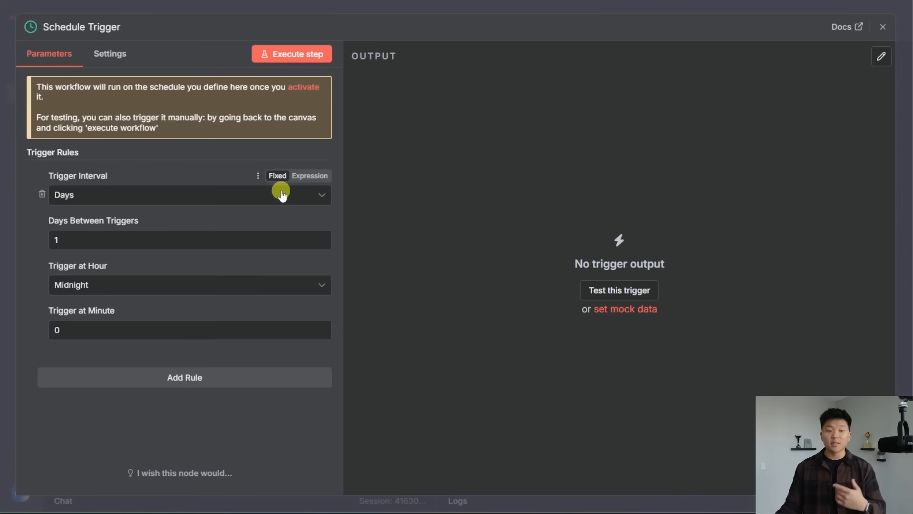
pyautogui.click(155, 199)
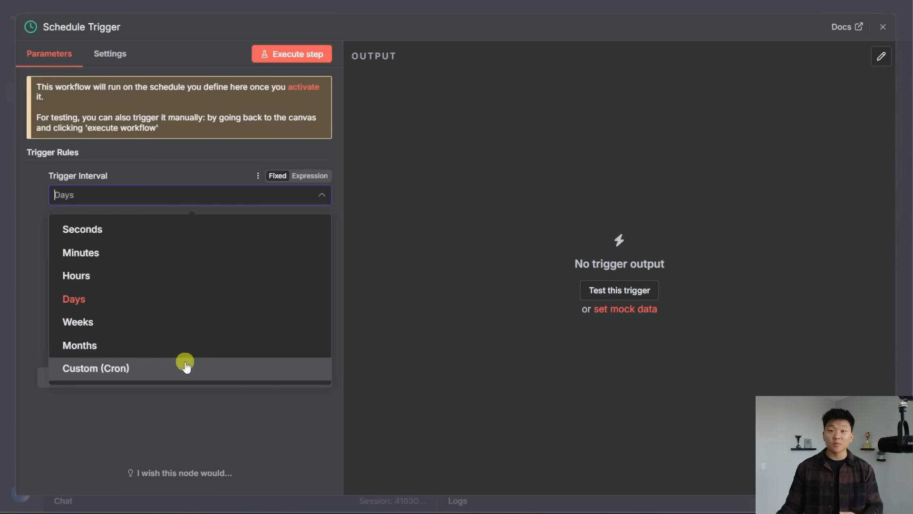
pyautogui.press('Escape')
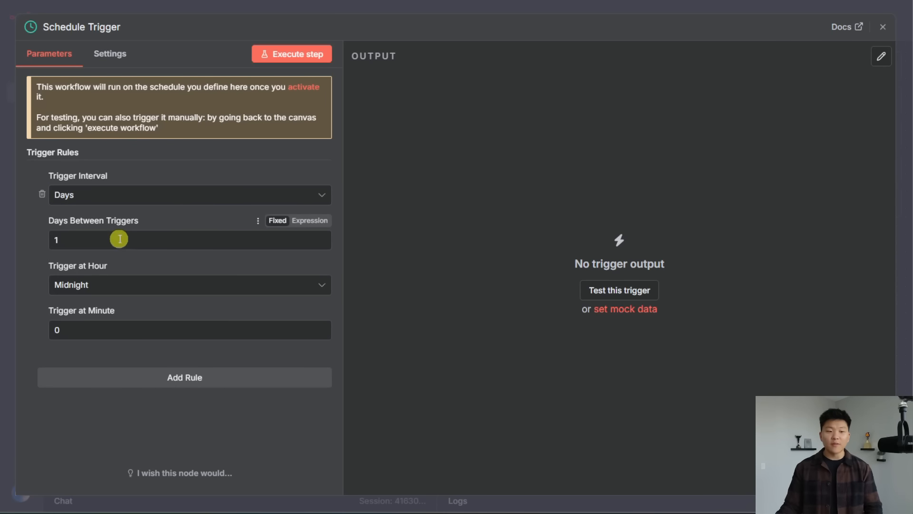
pyautogui.click(133, 288)
pyautogui.click(133, 288)
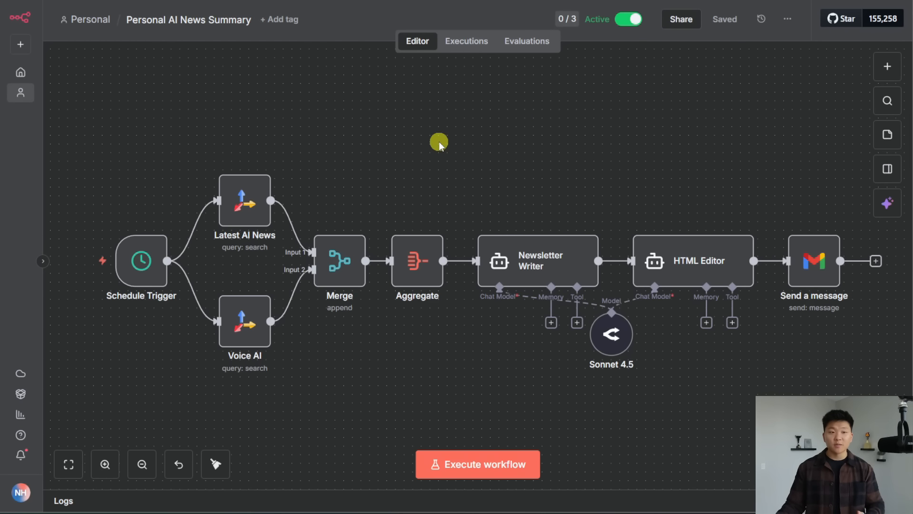
# Step: Inspect the Schedule Trigger node's settings in the Personal AI News Summary workflow
pyautogui.click(131, 268)
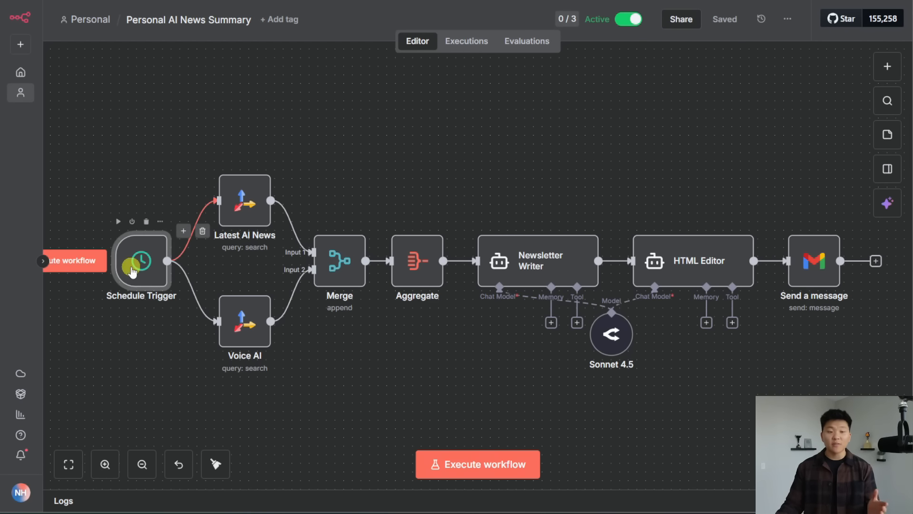
pyautogui.doubleClick(132, 271)
pyautogui.click(438, 7)
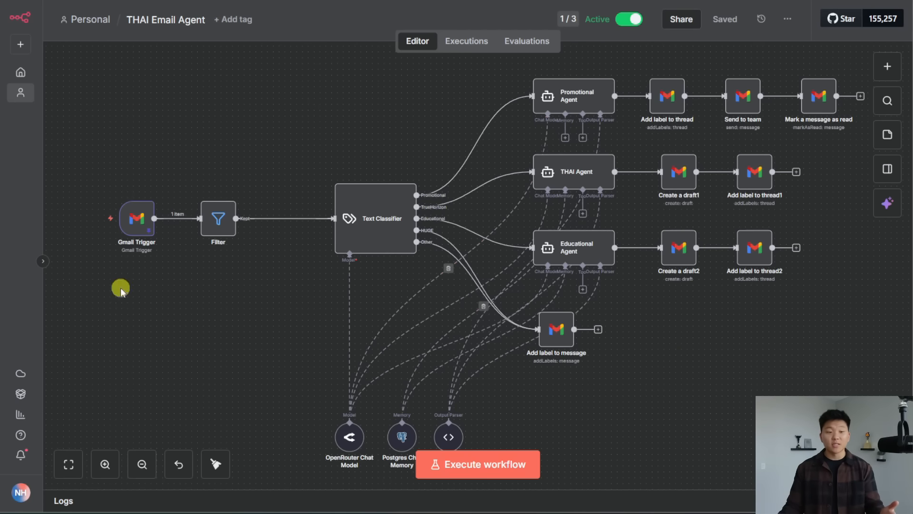
# Step: Mark out the Gmail Trigger in the THAI Email Agent workflow and the Subworkflows nodes in 17 Nodes to Master
pyautogui.moveTo(89, 154); pyautogui.dragTo(195, 308)
pyautogui.click(248, 370)
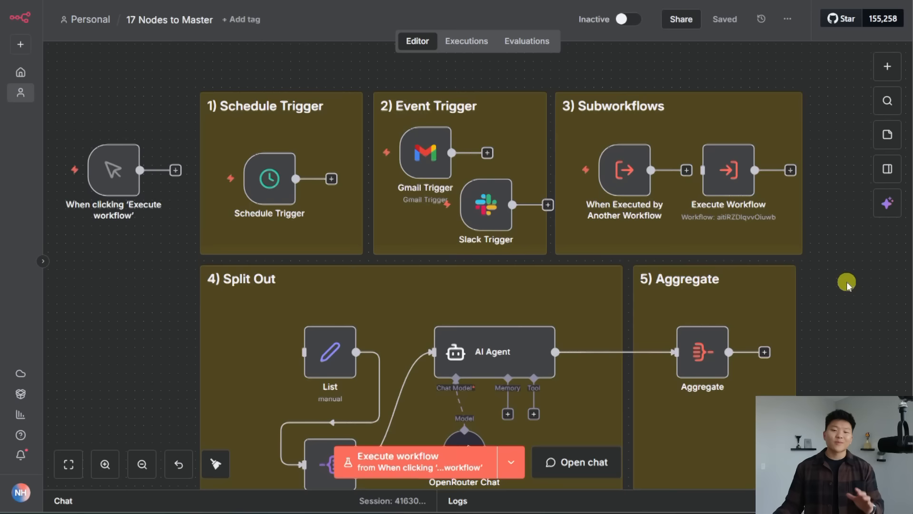
pyautogui.moveTo(808, 259); pyautogui.dragTo(550, 76)
pyautogui.click(651, 61)
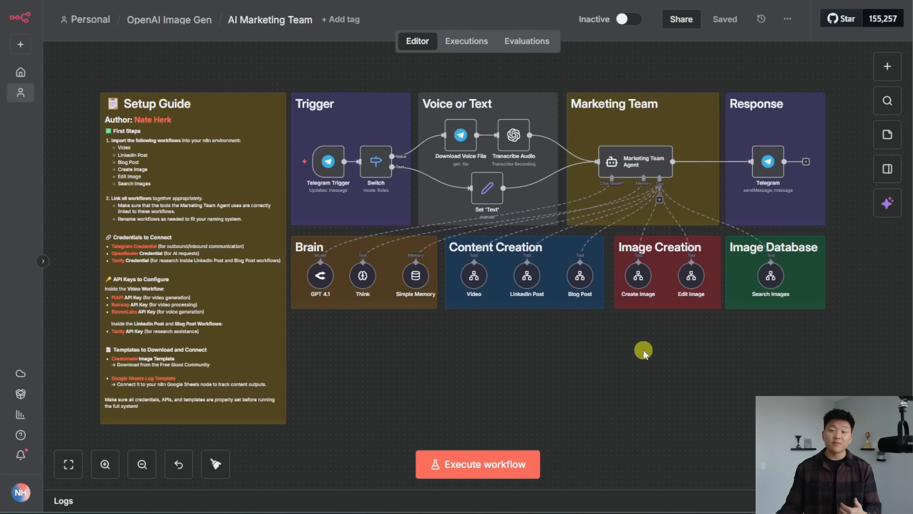
# Step: Open the Blog Post tool of the AI Marketing Team workflow and follow it to its linked sub-workflow
pyautogui.scroll(3, 659, 332)
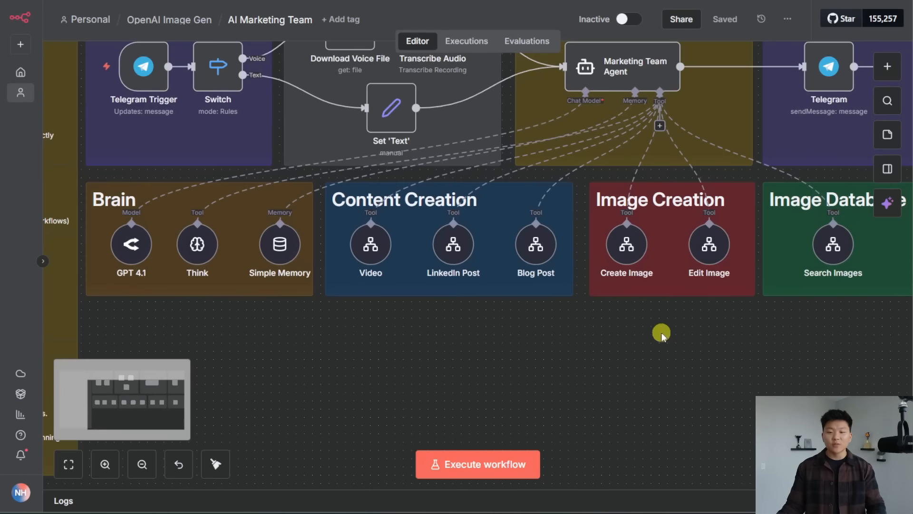
pyautogui.scroll(2, 663, 332)
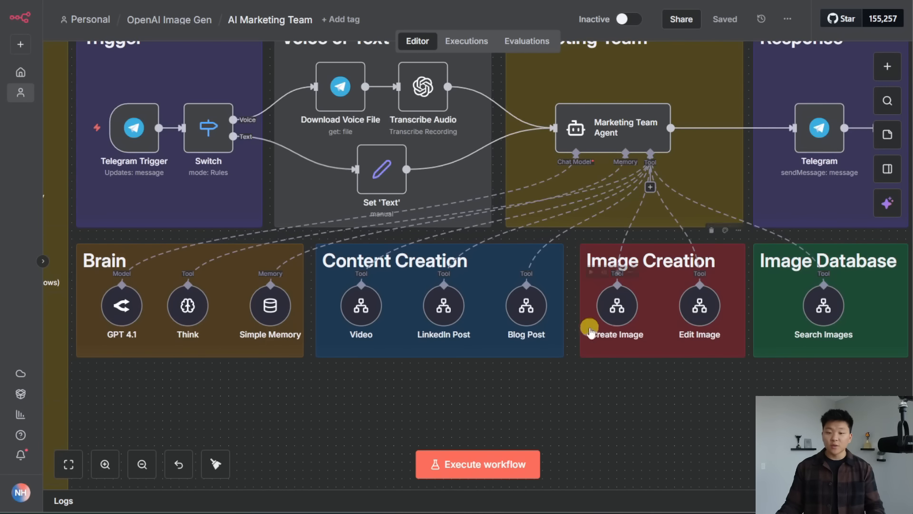
pyautogui.doubleClick(529, 311)
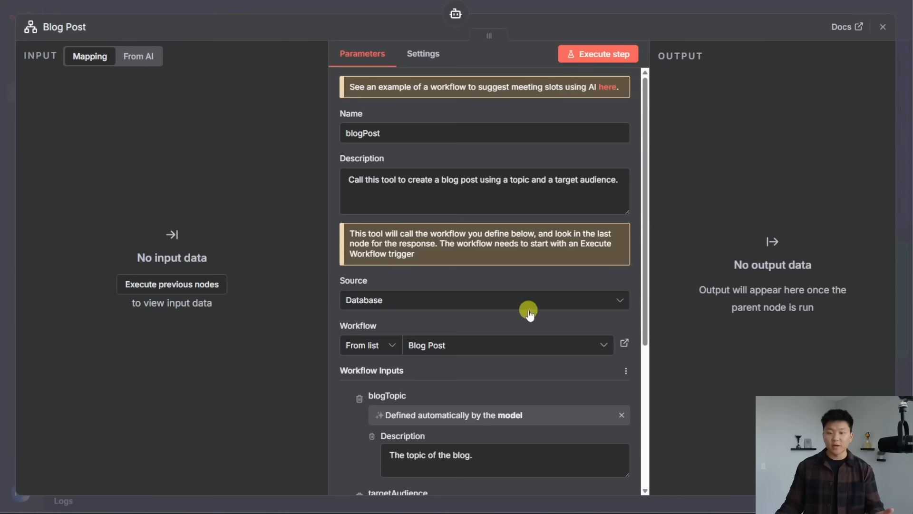
pyautogui.click(621, 343)
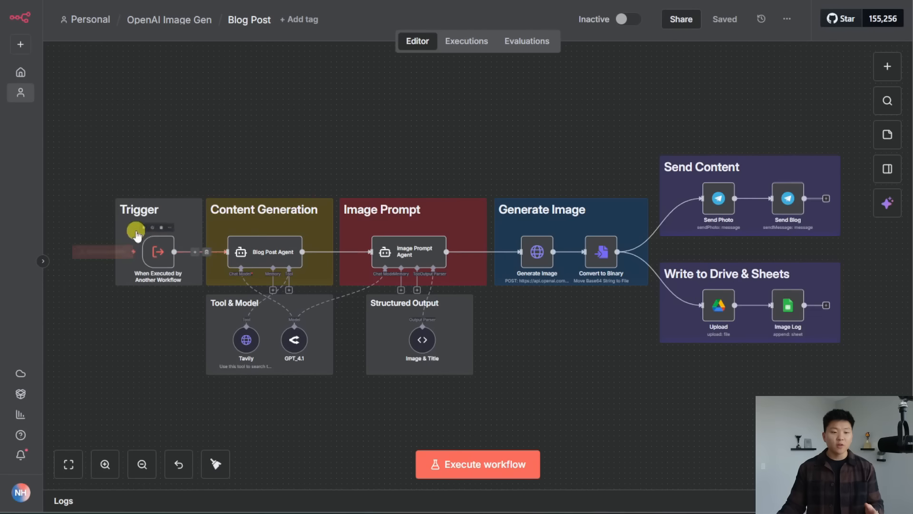
# Step: Point out the When Executed by Another Workflow trigger in the Blog Post sub-workflow and close the Blog Post tool's settings
pyautogui.moveTo(100, 167); pyautogui.dragTo(194, 338)
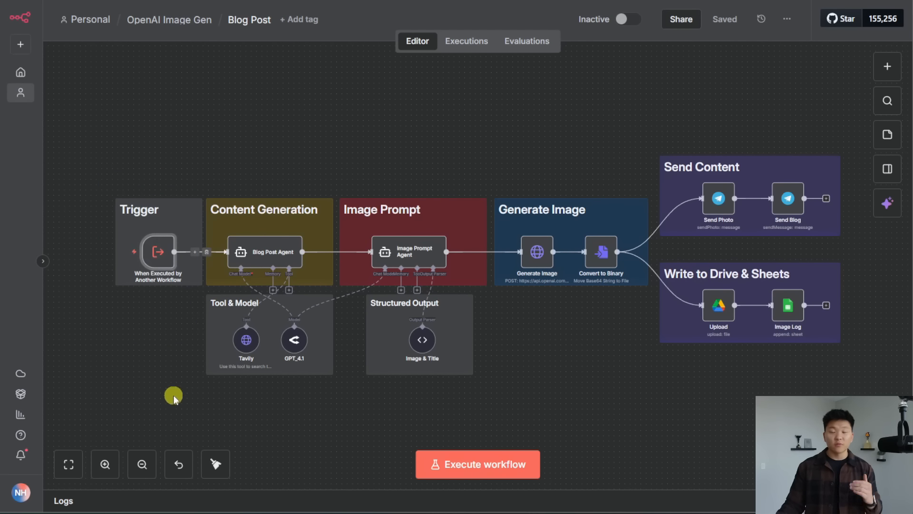
pyautogui.moveTo(114, 164); pyautogui.dragTo(191, 341)
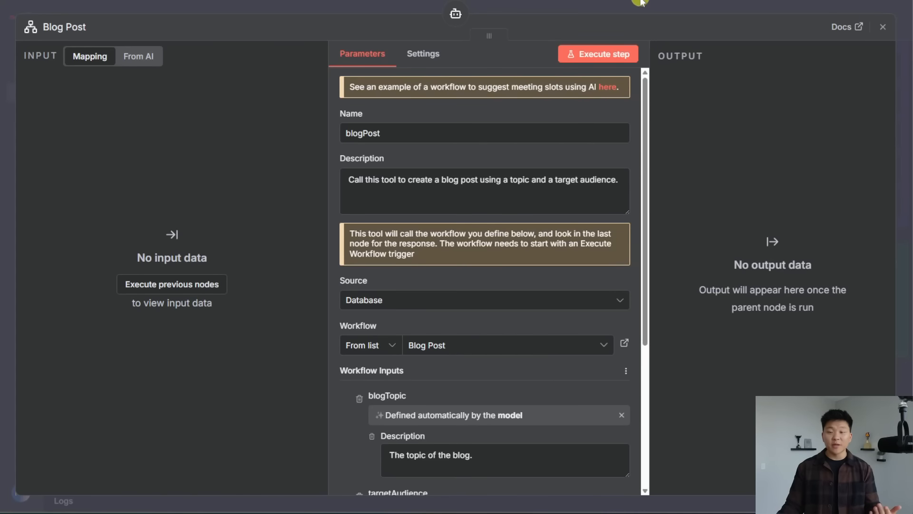
pyautogui.press('Escape')
# Step: Inspect the output of the List node in the Split Out section and close the node
pyautogui.scroll(-3, 692, 411)
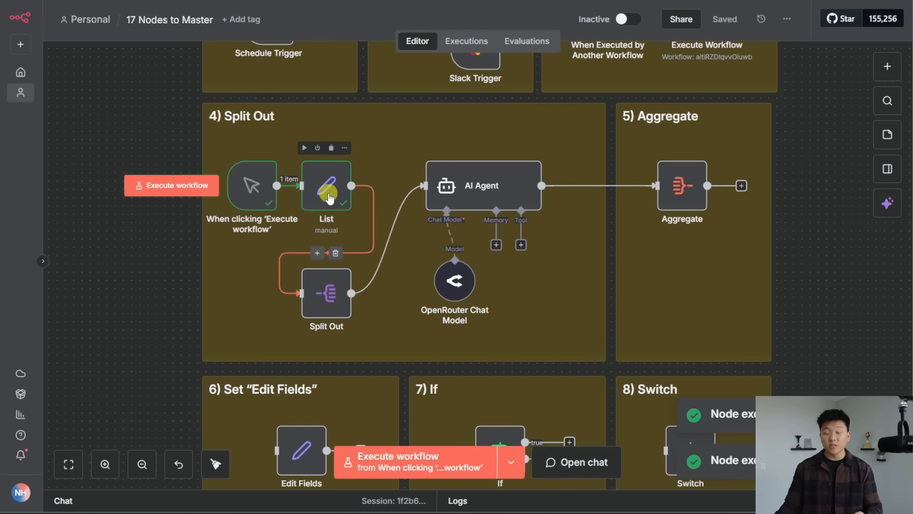
pyautogui.doubleClick(328, 192)
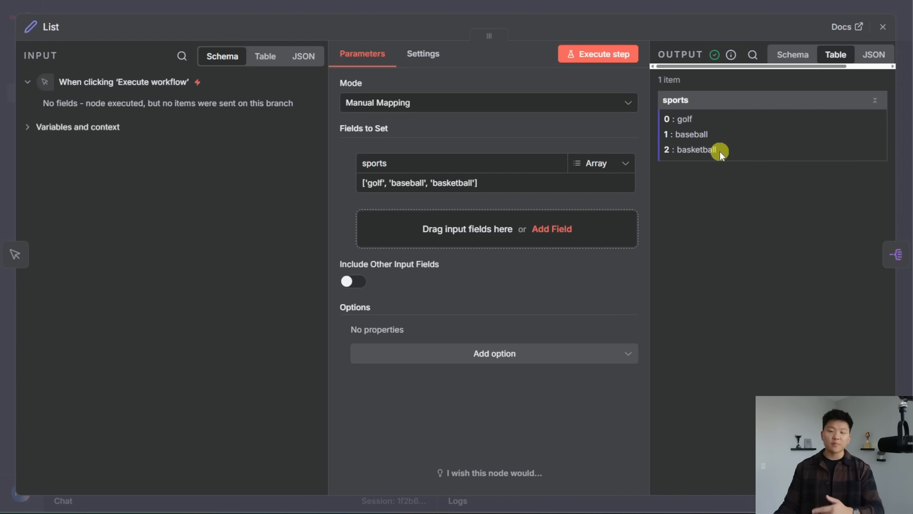
pyautogui.click(686, 60)
pyautogui.click(662, 7)
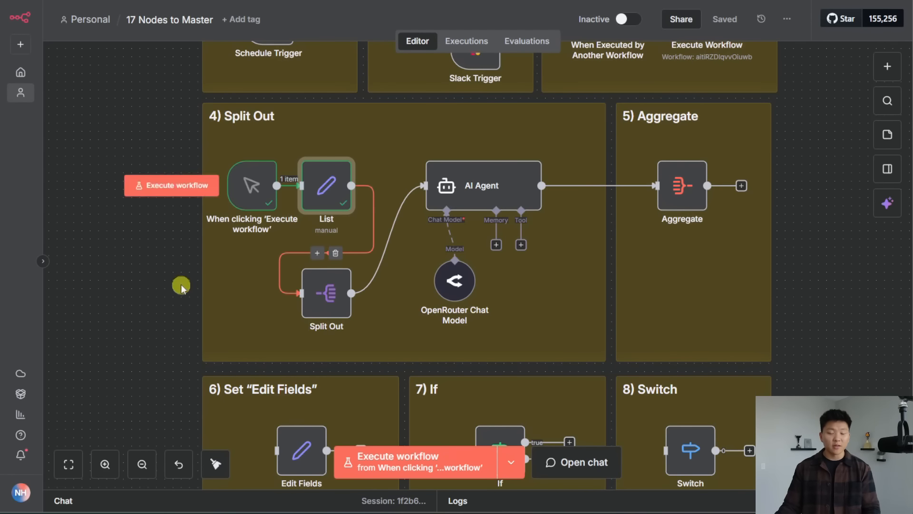
# Step: Execute the Split Out node on the sports list, examine its output items, and close the node
pyautogui.scroll(5, 161, 285)
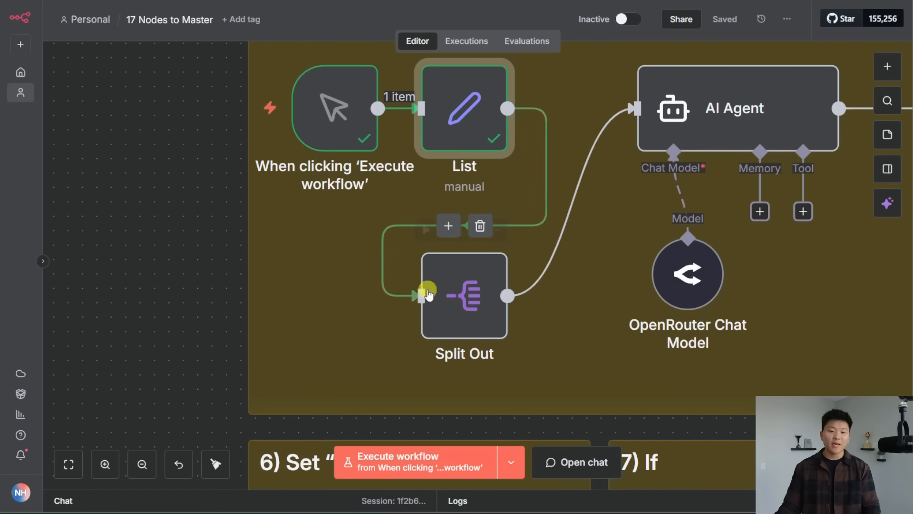
pyautogui.click(426, 233)
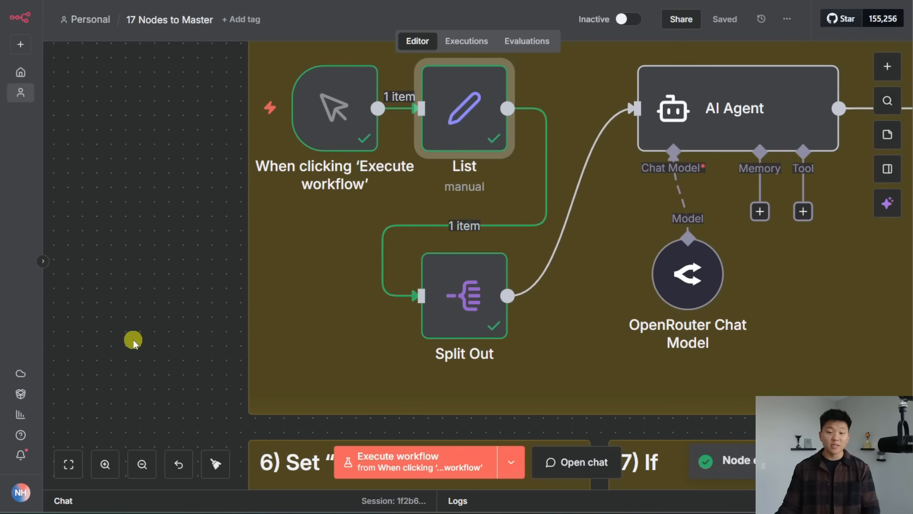
pyautogui.doubleClick(461, 309)
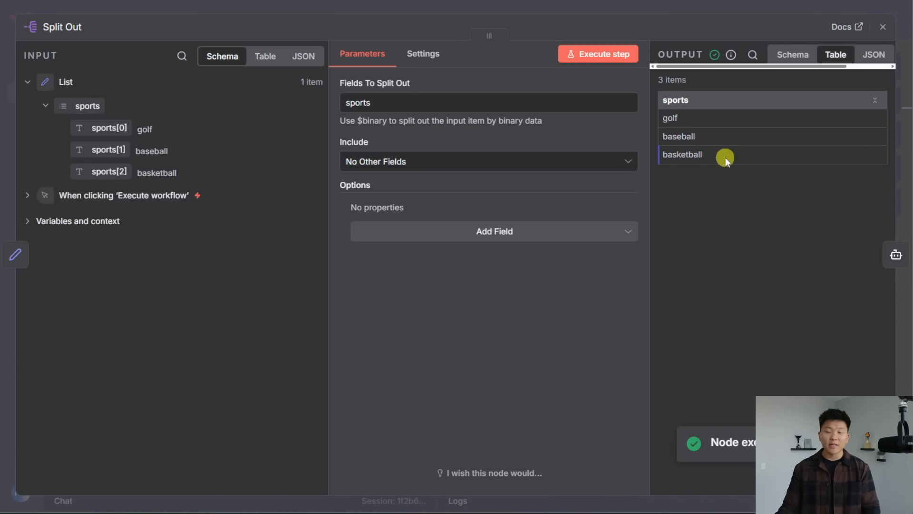
pyautogui.moveTo(726, 158); pyautogui.dragTo(664, 116)
pyautogui.click(750, 176)
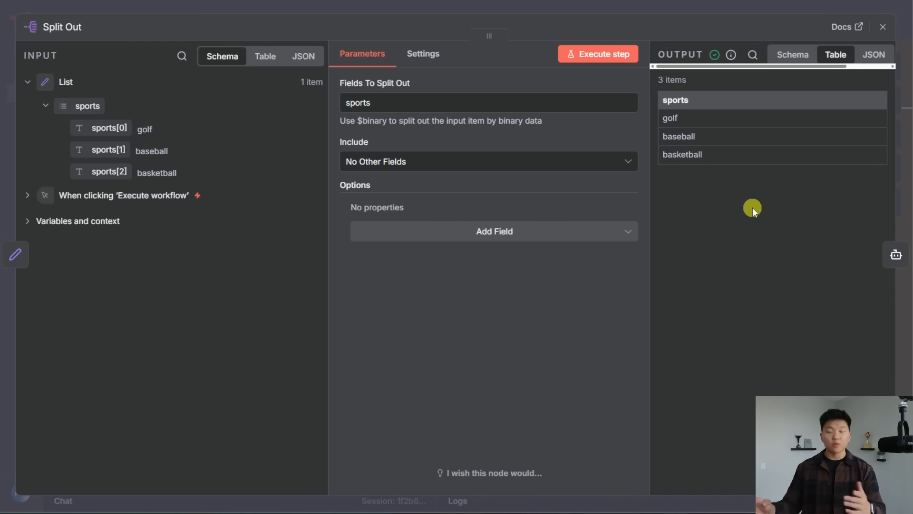
pyautogui.click(699, 8)
# Step: Execute the AI Agent node and preview its {{ $json.sports }} prompt result for the next item
pyautogui.scroll(-3, 199, 271)
pyautogui.moveTo(158, 290); pyautogui.dragTo(67, 291)
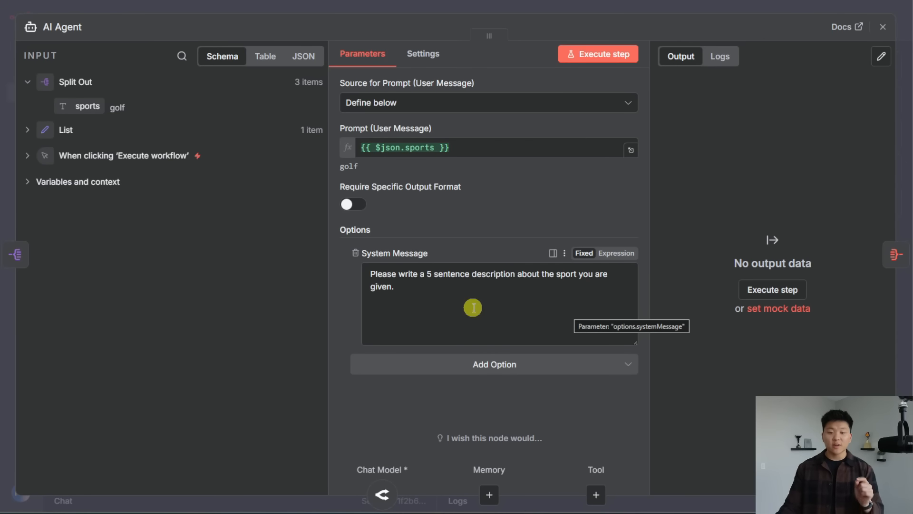
pyautogui.click(613, 54)
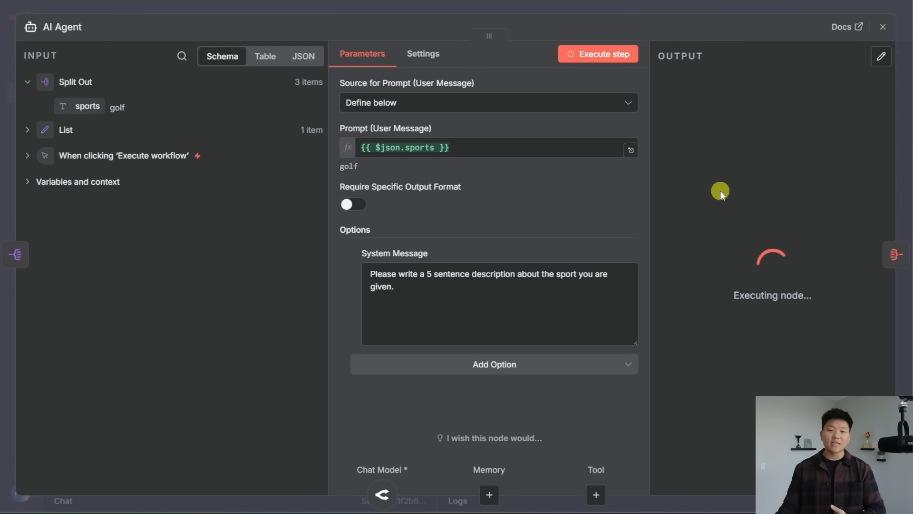
pyautogui.moveTo(597, 89); pyautogui.dragTo(639, 89)
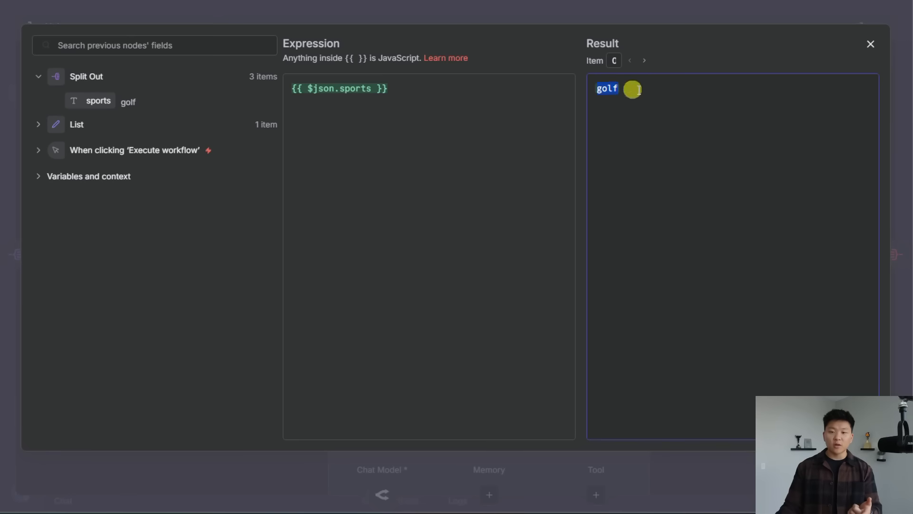
pyautogui.click(639, 89)
pyautogui.click(645, 61)
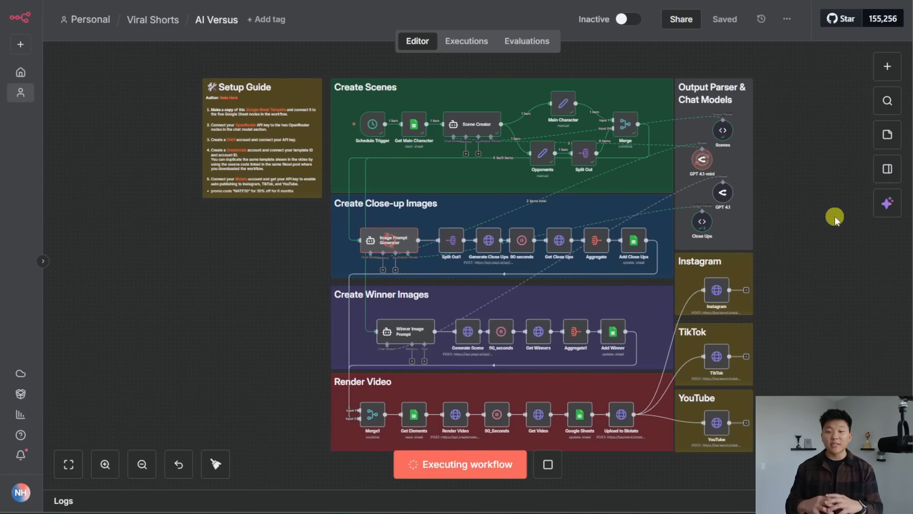
# Step: Examine how items flow through the Create Close-up Images section of the running AI Versus workflow
pyautogui.scroll(3, 289, 252)
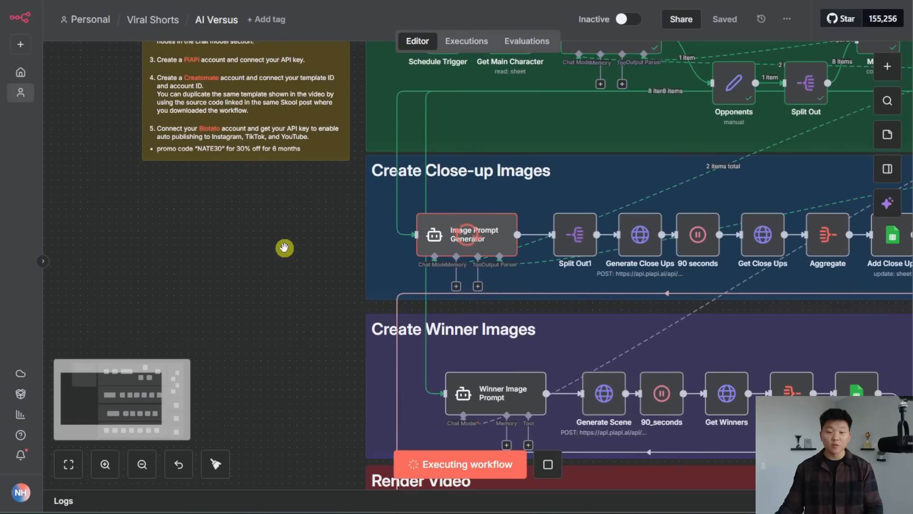
pyautogui.moveTo(291, 258); pyautogui.dragTo(135, 291)
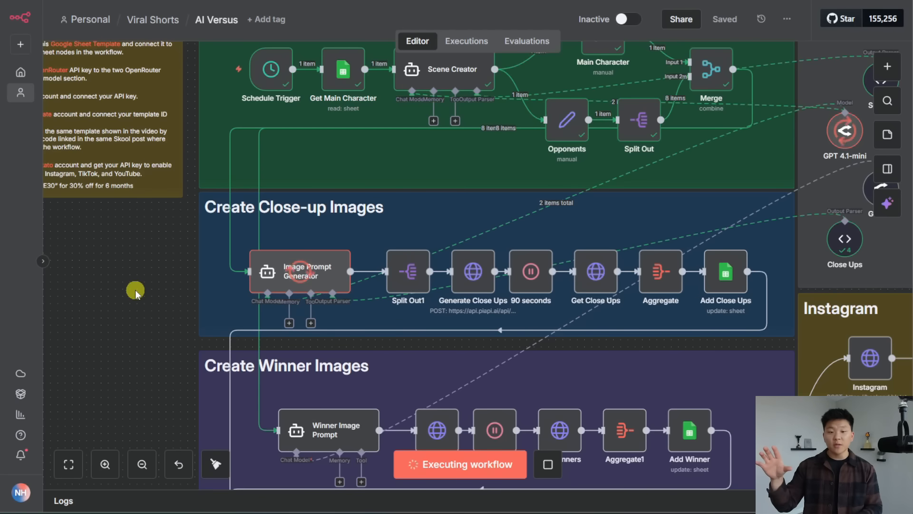
pyautogui.moveTo(474, 273)
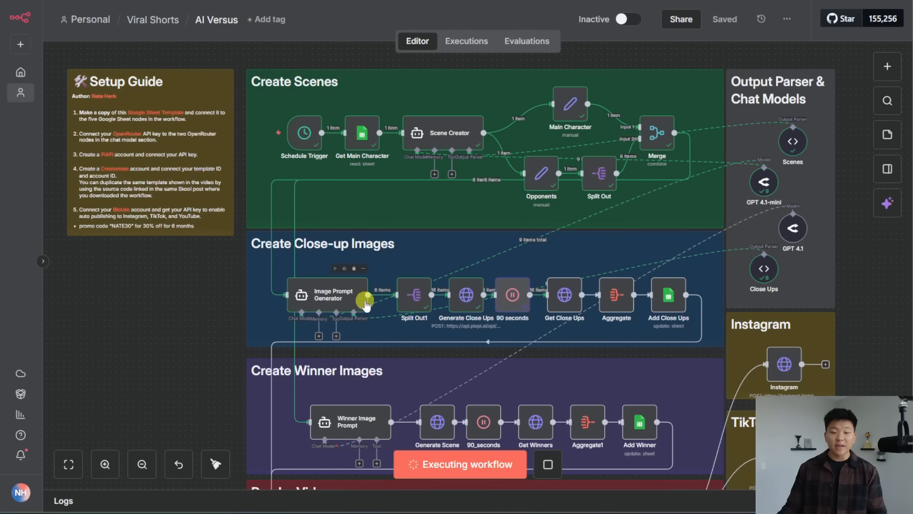
pyautogui.scroll(5, 376, 300)
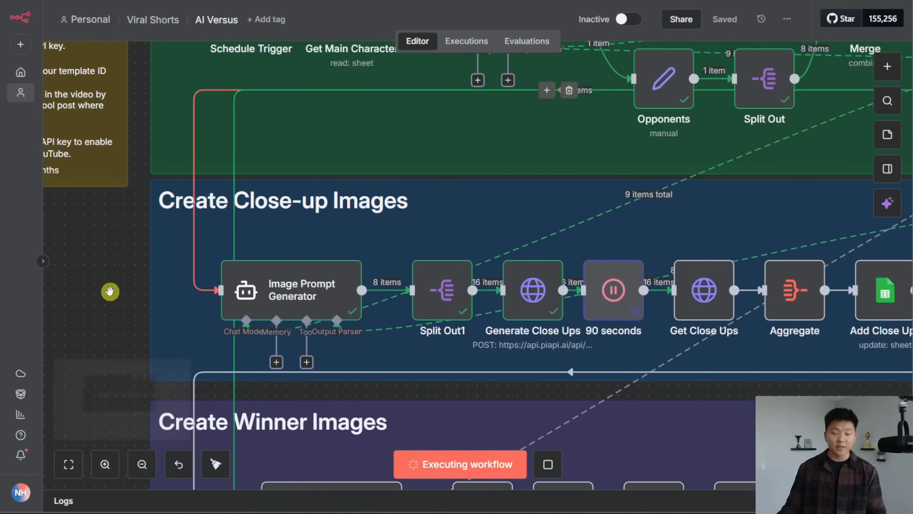
# Step: Inspect the Split Out1 node in the Create Close-up Images section of the AI Versus workflow
pyautogui.moveTo(109, 289); pyautogui.dragTo(28, 261)
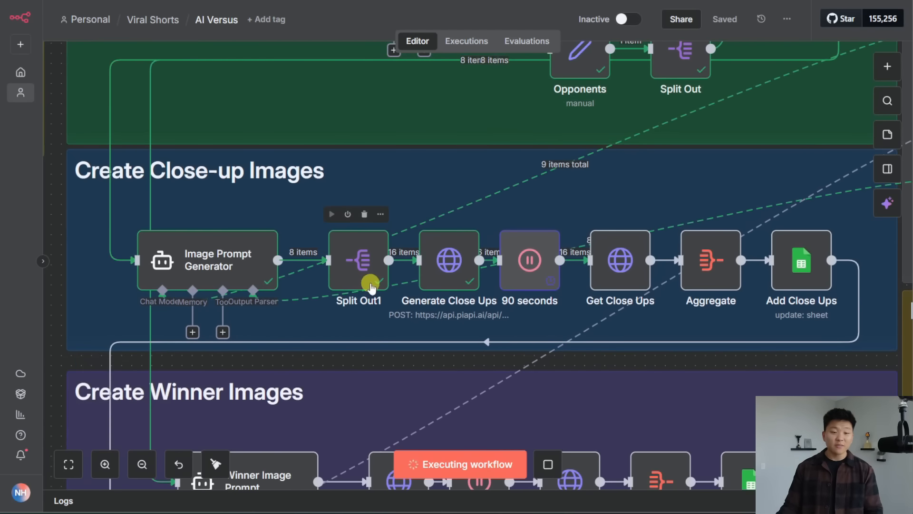
pyautogui.doubleClick(364, 282)
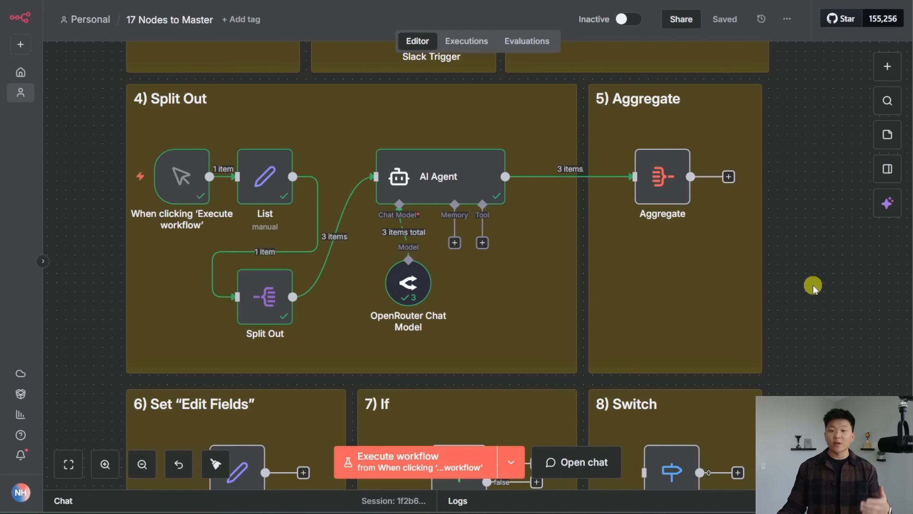
# Step: Execute the Aggregate node in the 17 Nodes to Master workflow on the AI Agent's output field and view its output
pyautogui.doubleClick(661, 185)
pyautogui.click(592, 55)
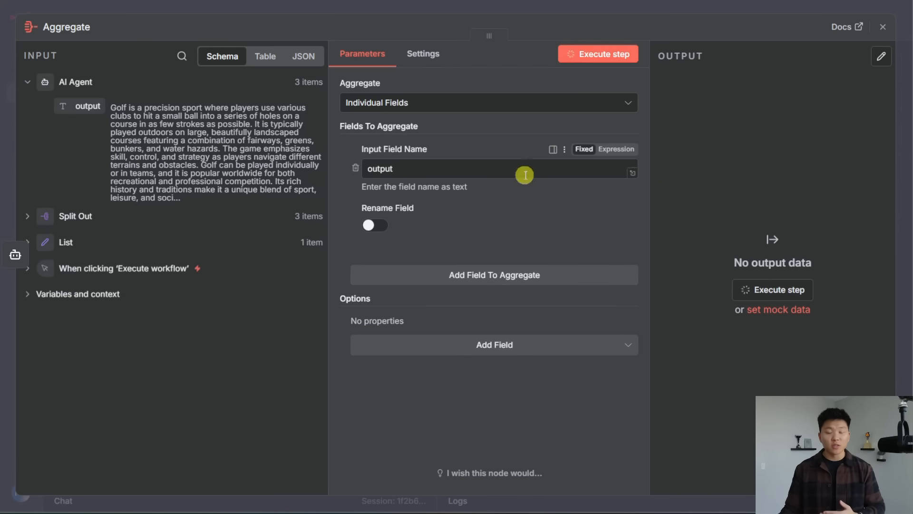
pyautogui.scroll(-2, 728, 190)
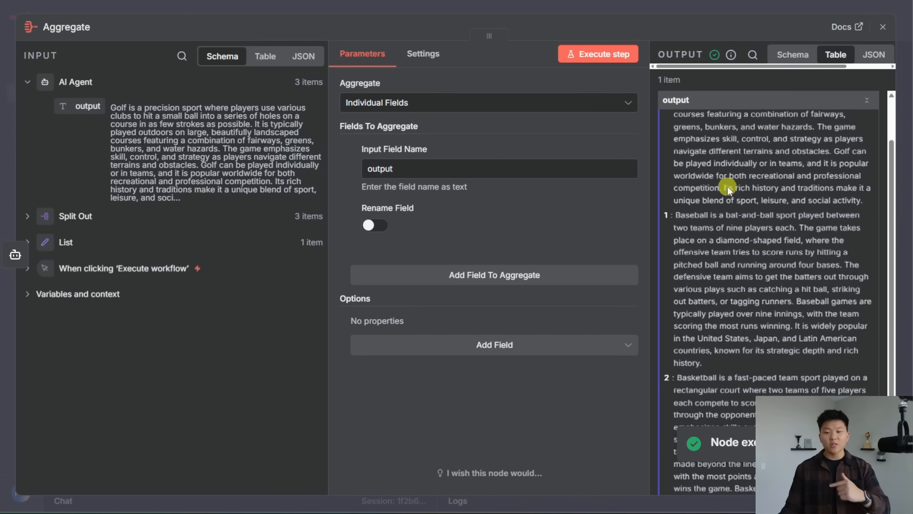
pyautogui.scroll(2, 728, 189)
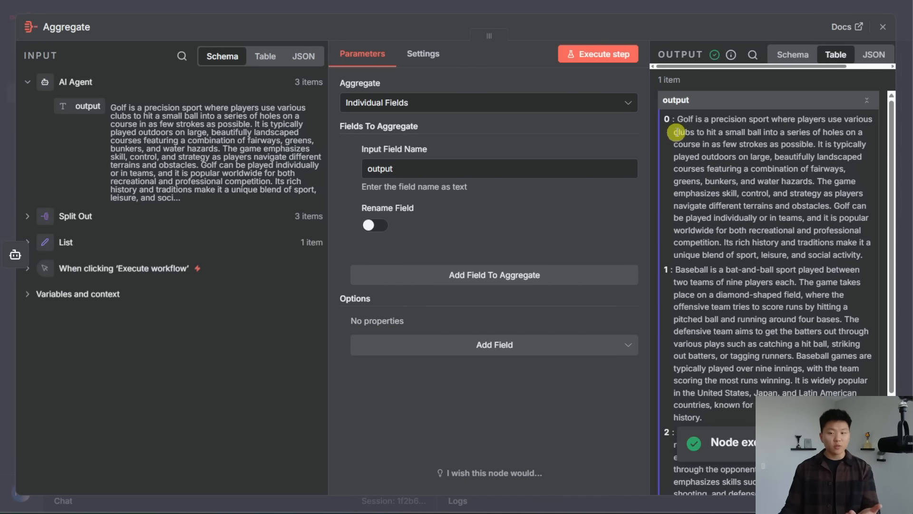
# Step: Read through the golf, baseball and basketball descriptions in the Aggregate output and close the node
pyautogui.moveTo(678, 119); pyautogui.dragTo(862, 255)
pyautogui.scroll(-2, 678, 163)
pyautogui.click(679, 164)
pyautogui.scroll(3, 689, 142)
pyautogui.scroll(-2, 781, 279)
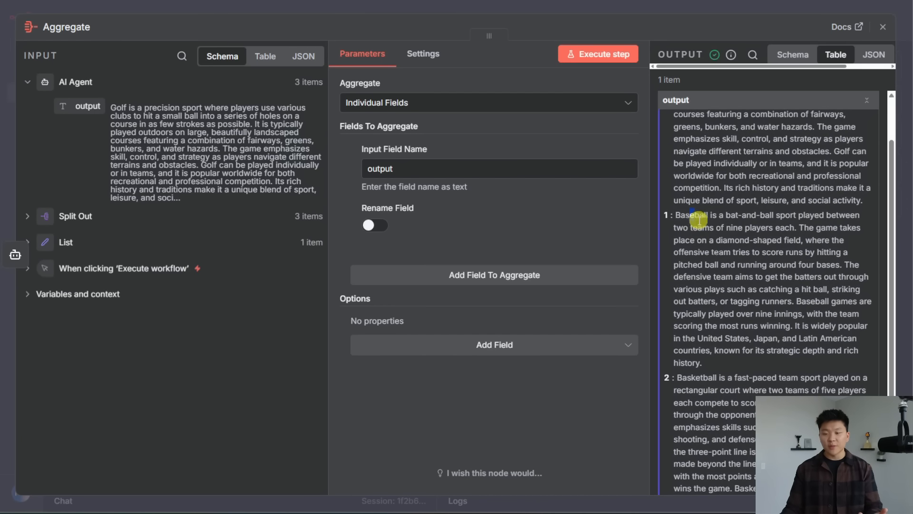
pyautogui.scroll(-2, 780, 285)
pyautogui.doubleClick(704, 306)
pyautogui.moveTo(786, 303); pyautogui.dragTo(777, 279)
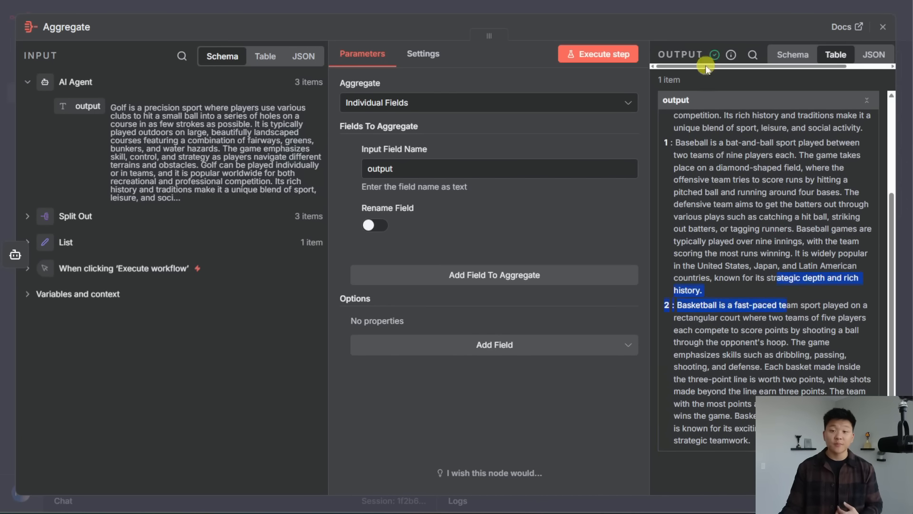
pyautogui.press('Escape')
# Step: Examine the AI Versus workflow from Create Close-up Images through Create Winner Images to the Render Video nodes
pyautogui.scroll(5, 812, 247)
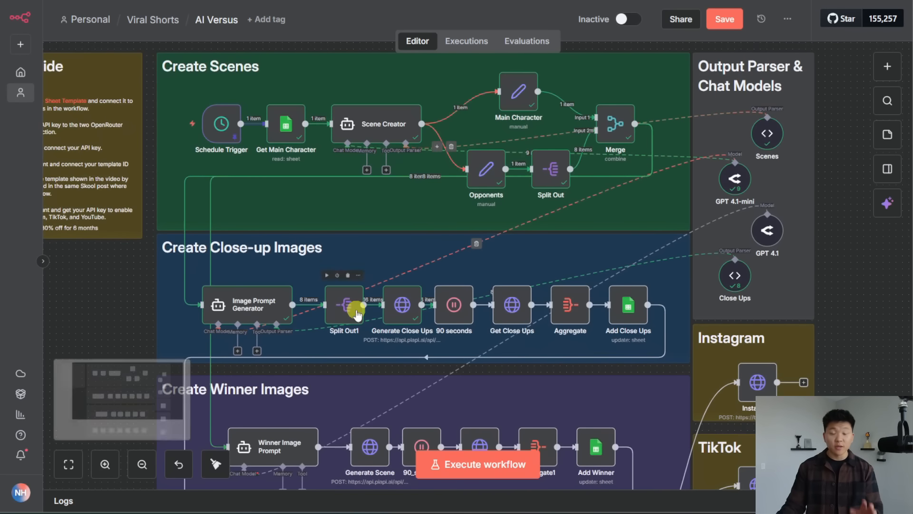
pyautogui.scroll(-2, 869, 348)
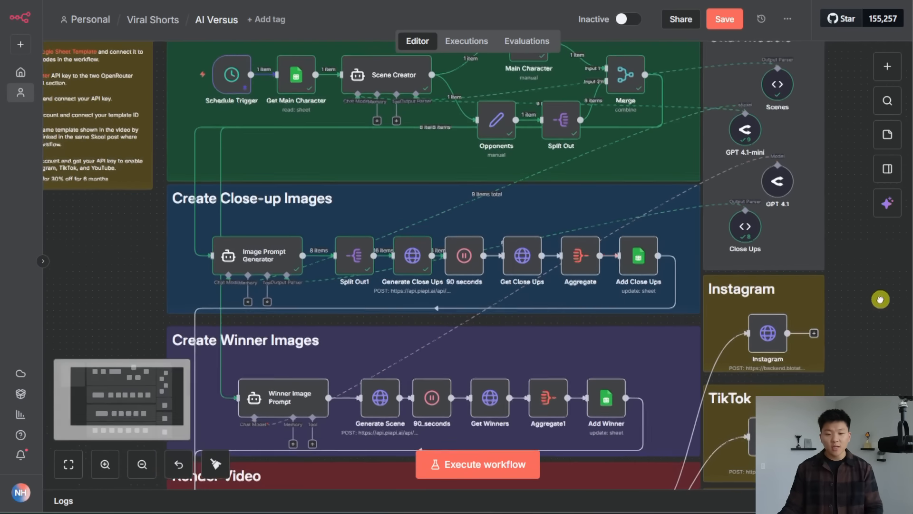
pyautogui.scroll(-3, 862, 325)
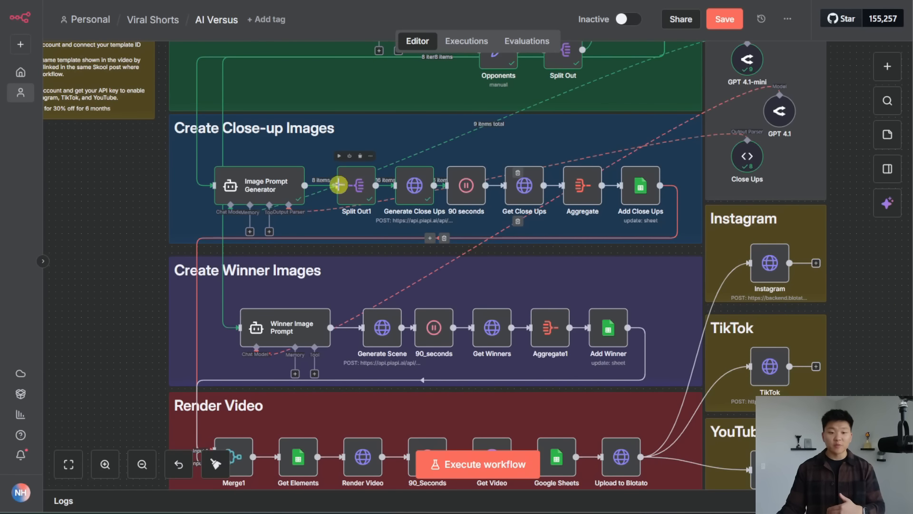
pyautogui.scroll(-6, 589, 195)
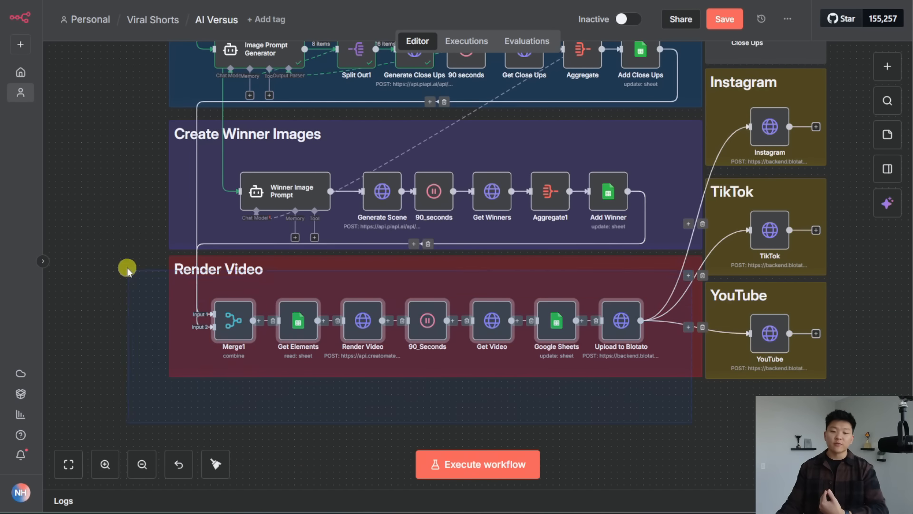
pyautogui.press('1')
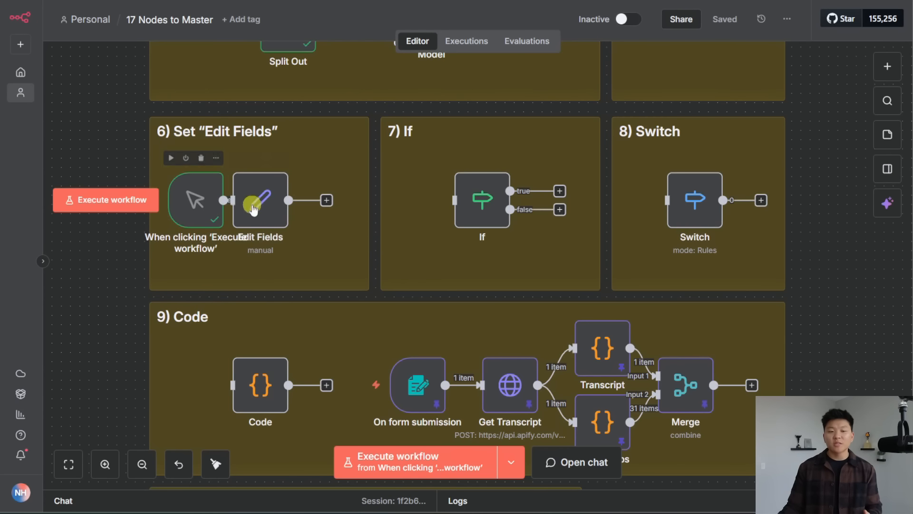
# Step: Move the Edit Fields node farther from its trigger in the Set "Edit Fields" section of 17 Nodes to Master and execute it
pyautogui.click(291, 200)
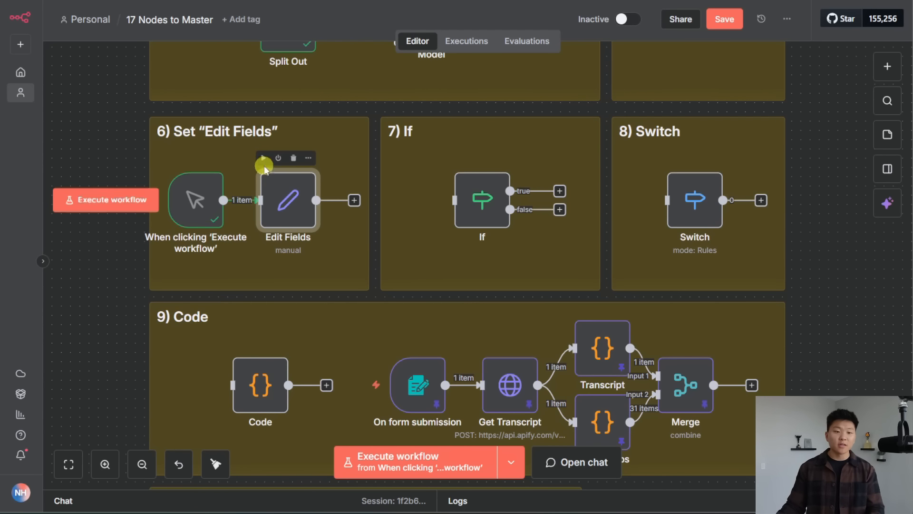
pyautogui.click(263, 157)
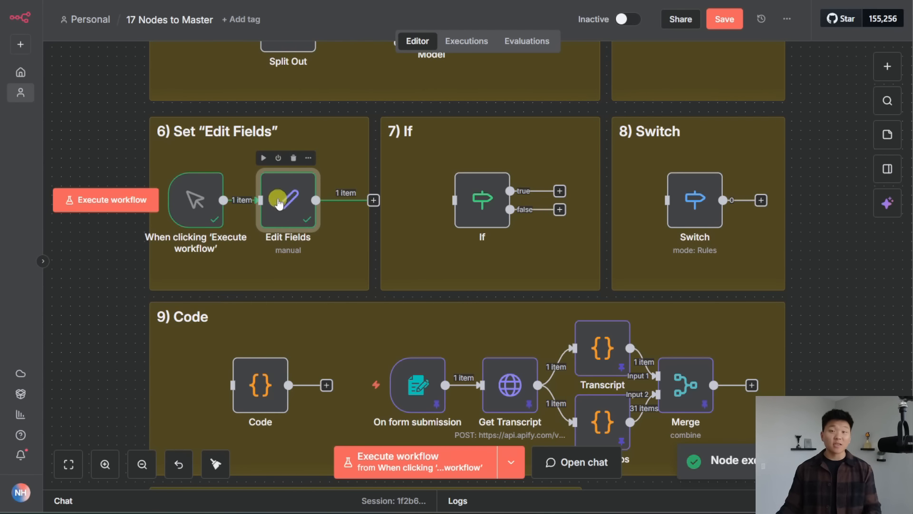
# Step: Inspect the string, number, boolean and array fields set in the Edit Fields node and close it
pyautogui.doubleClick(291, 203)
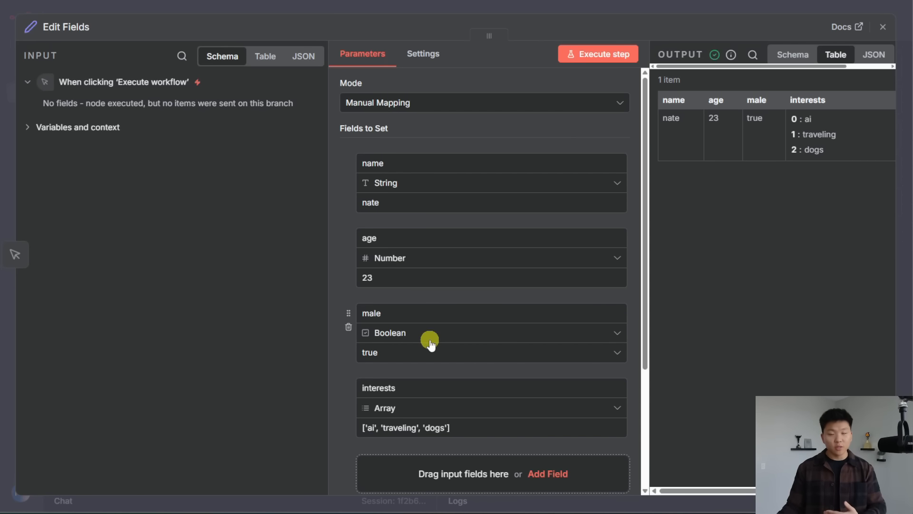
pyautogui.scroll(-3, 423, 347)
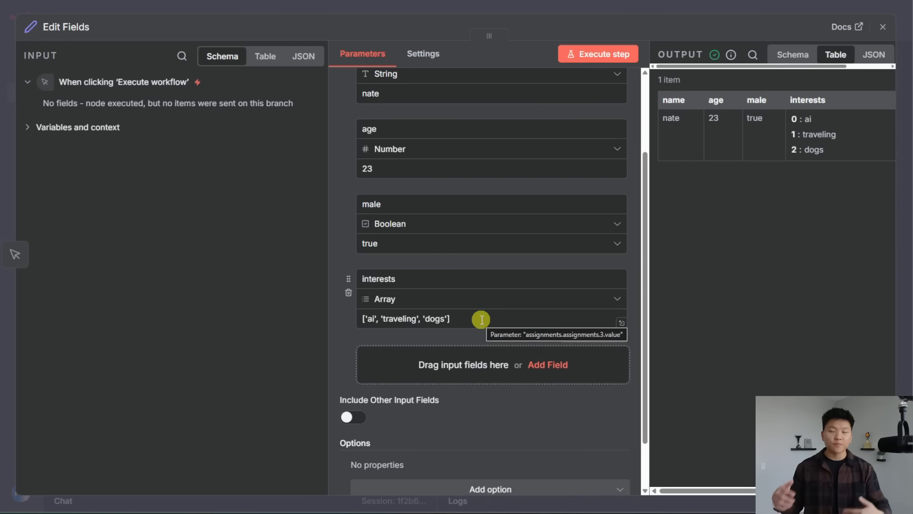
pyautogui.scroll(3, 481, 319)
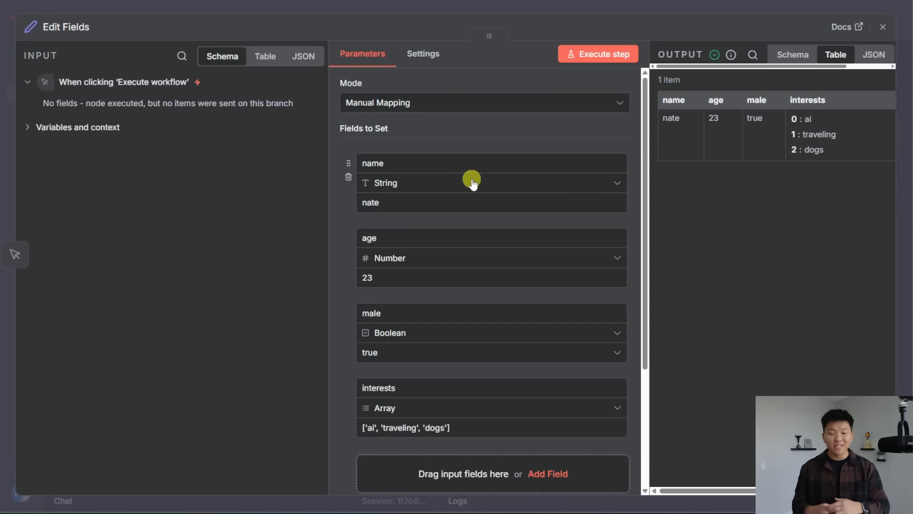
pyautogui.press('Escape')
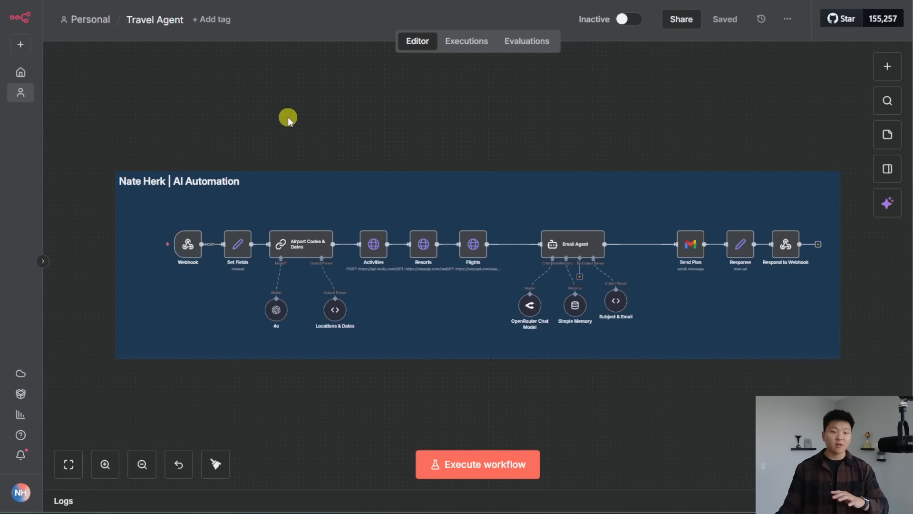
# Step: Inspect how the Set Fields node in the Travel Agent workflow maps the webhook body, close it, and review the downstream nodes
pyautogui.scroll(5, 305, 143)
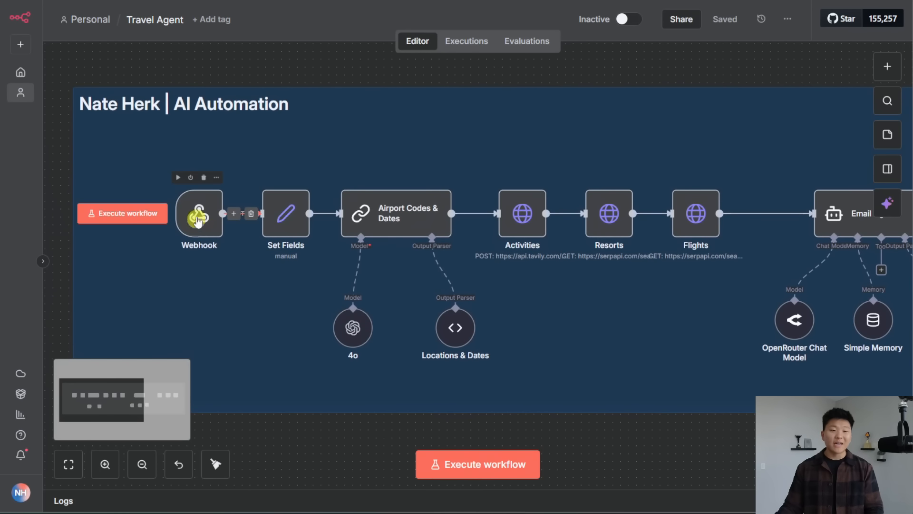
pyautogui.doubleClick(287, 215)
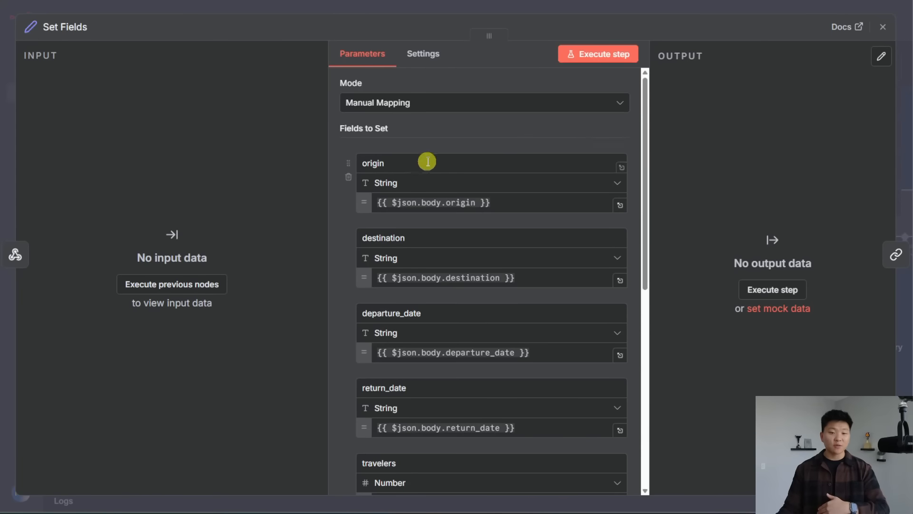
pyautogui.scroll(-5, 450, 161)
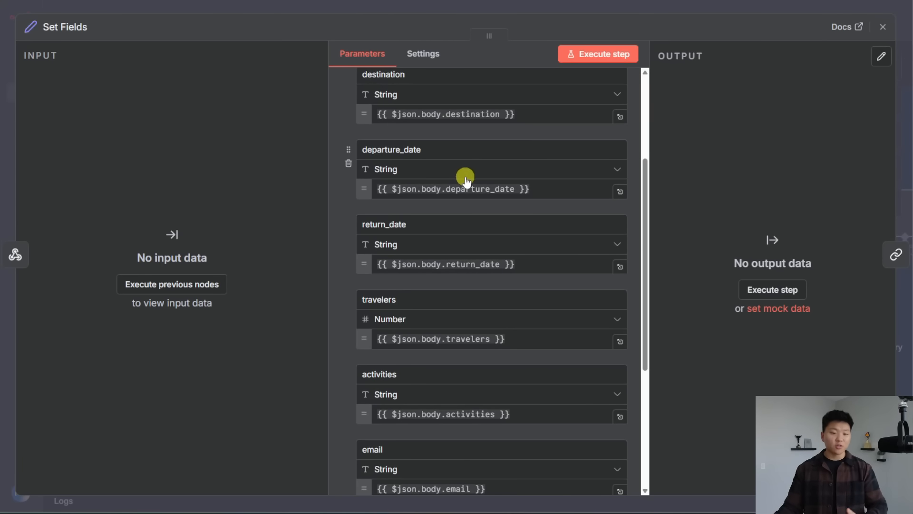
pyautogui.scroll(-2, 461, 187)
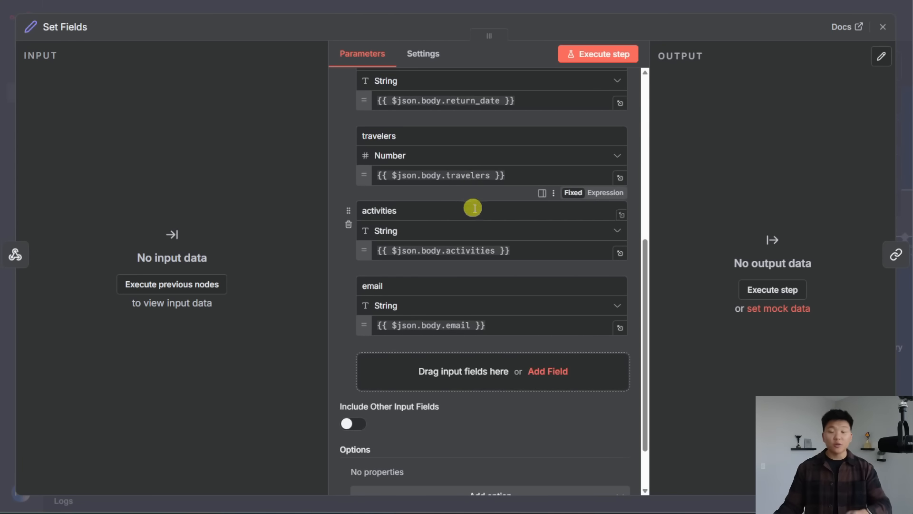
pyautogui.scroll(5, 471, 206)
pyautogui.click(652, 12)
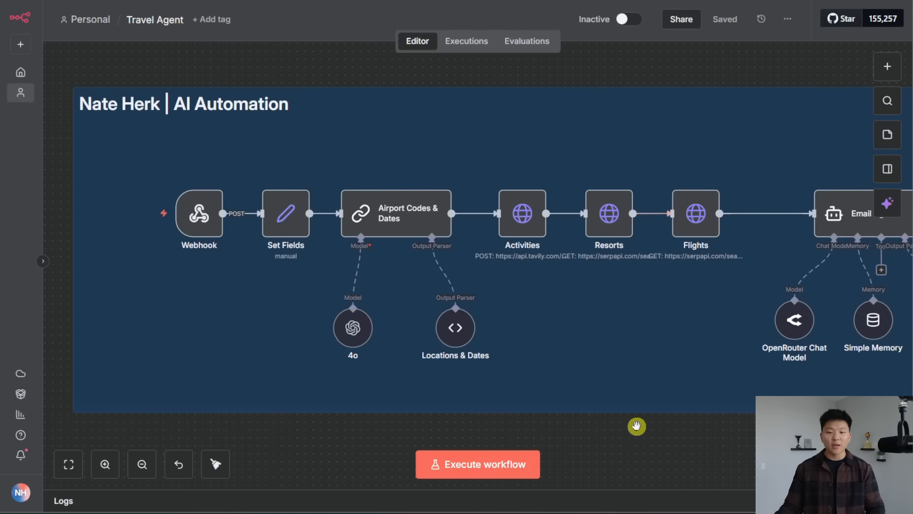
pyautogui.moveTo(705, 443); pyautogui.dragTo(522, 431)
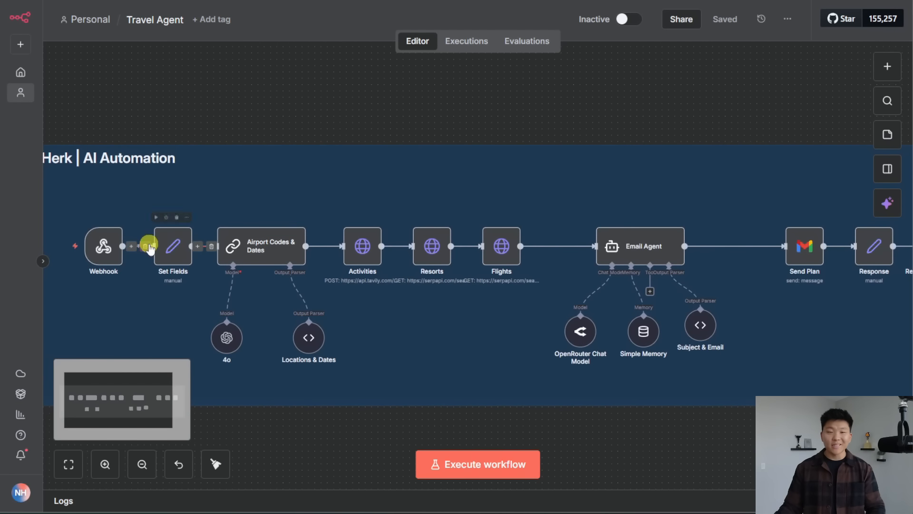
pyautogui.click(169, 254)
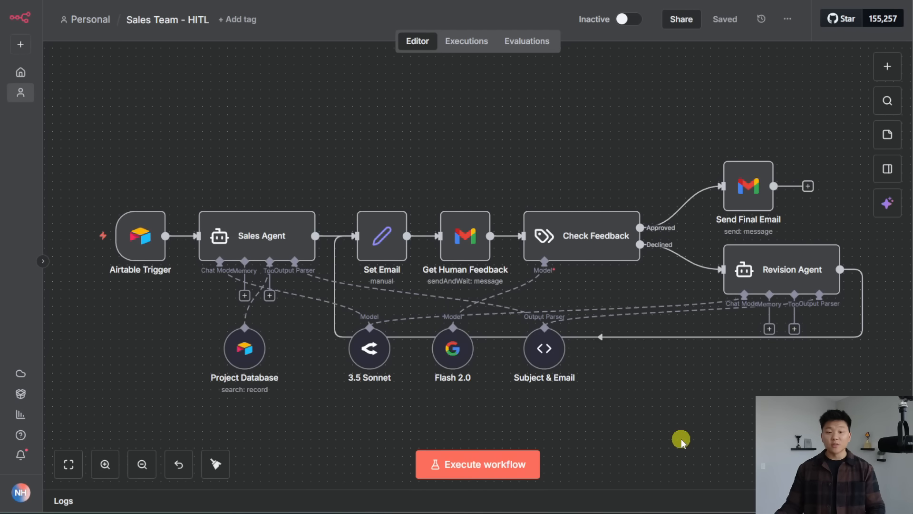
# Step: Examine how the Sales Agent and Revision Agent both feed the Set Email node in the Sales Team - HITL workflow
pyautogui.scroll(-1, 683, 418)
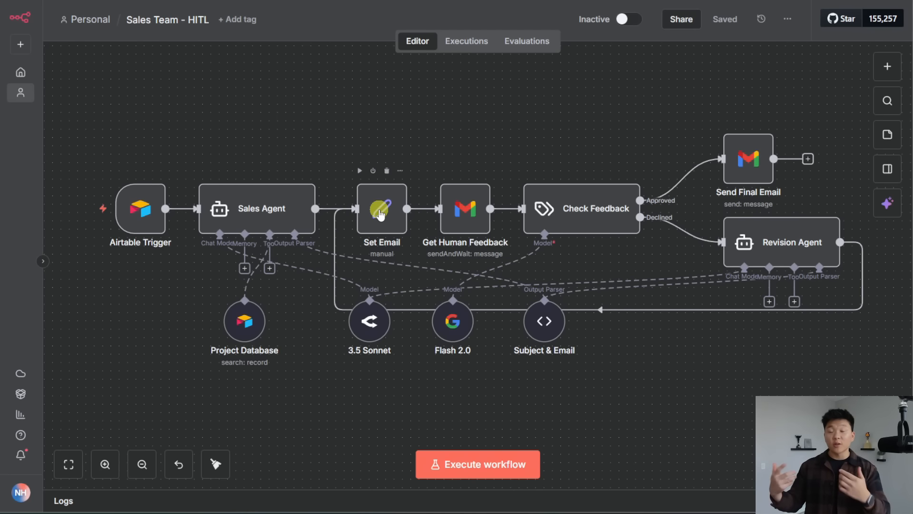
pyautogui.click(242, 209)
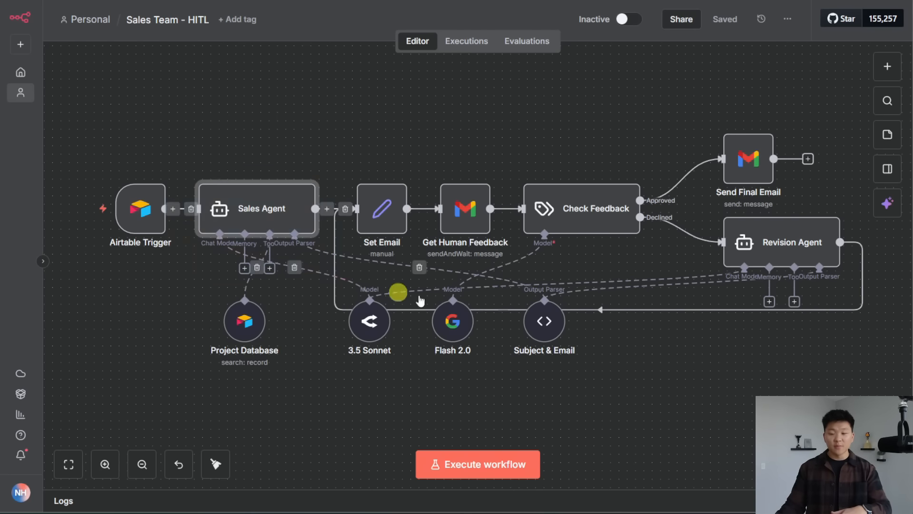
pyautogui.click(727, 257)
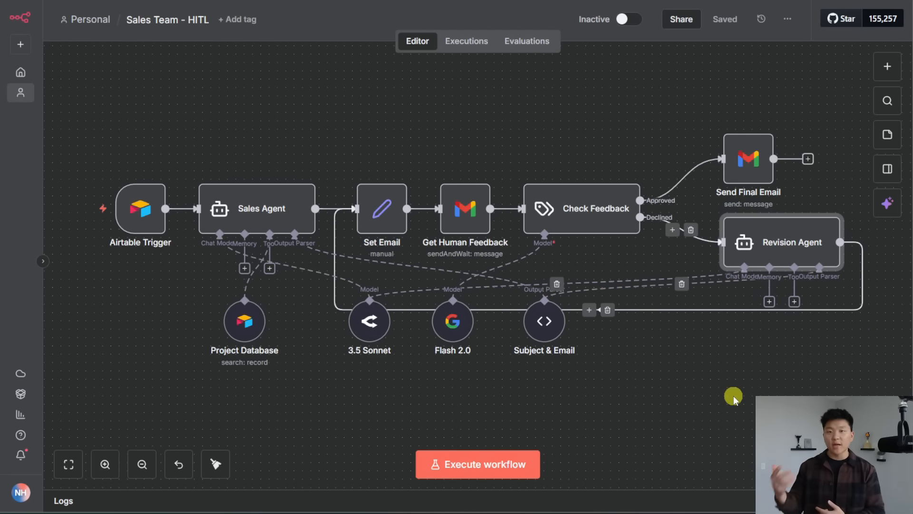
pyautogui.moveTo(327, 138); pyautogui.dragTo(418, 277)
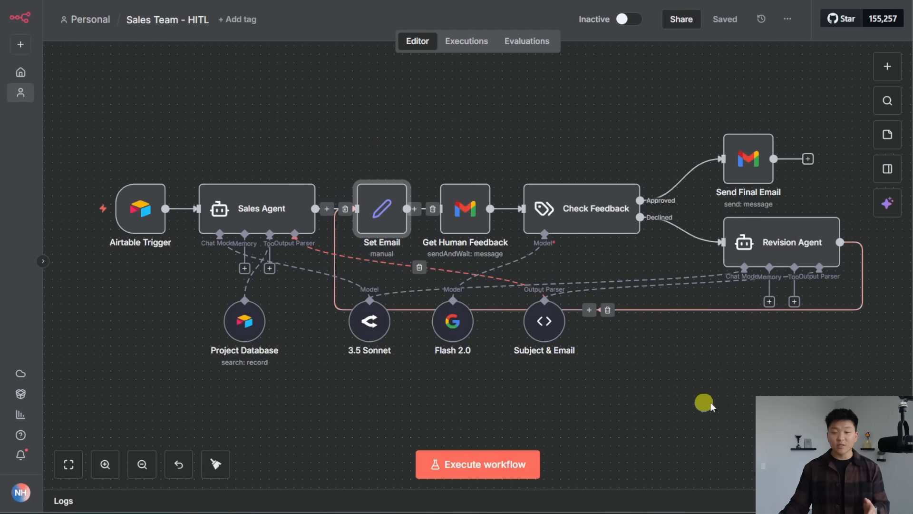
pyautogui.click(719, 404)
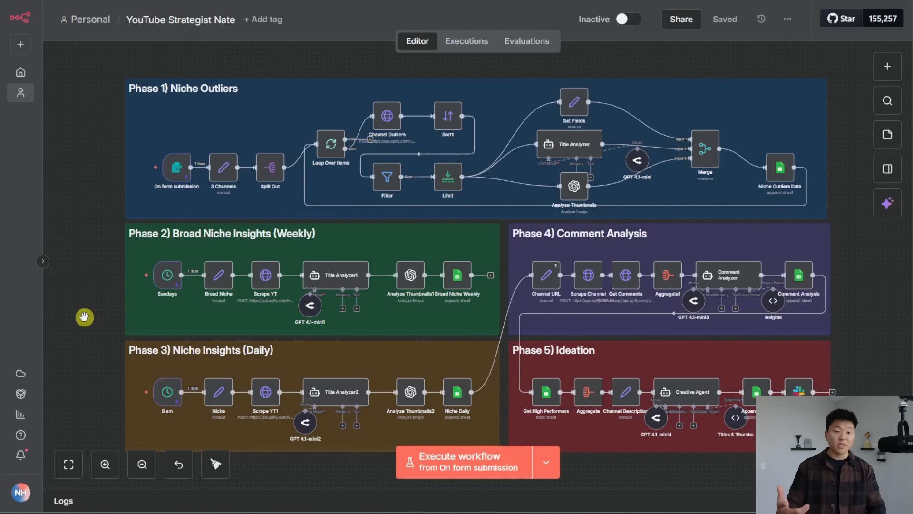
# Step: Inspect the niche field of the Broad Niche node in the Phase 2 section of the YouTube Strategist workflow and close it
pyautogui.scroll(4, 84, 318)
pyautogui.moveTo(98, 314); pyautogui.dragTo(103, 221)
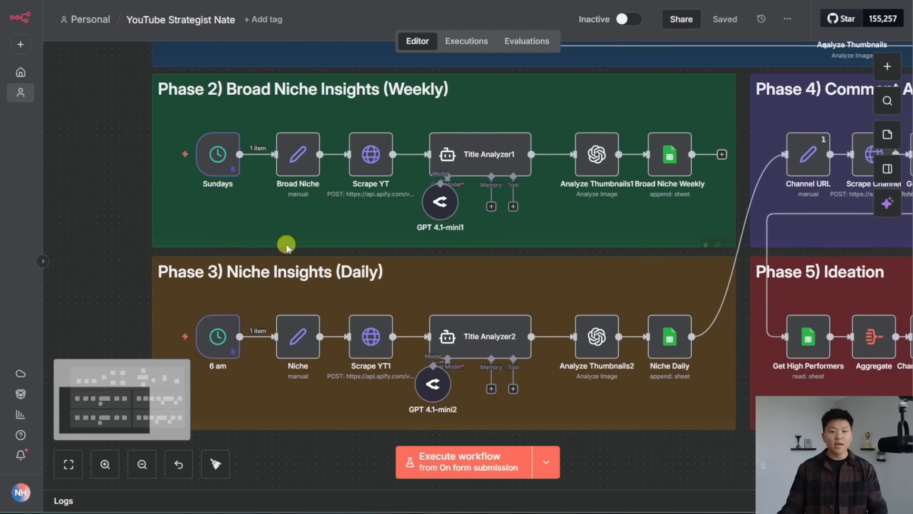
pyautogui.doubleClick(302, 168)
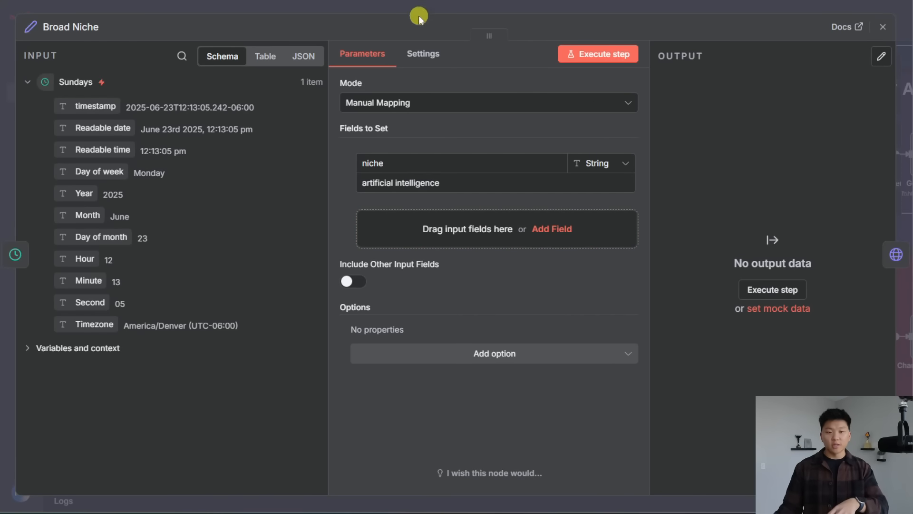
pyautogui.press('Escape')
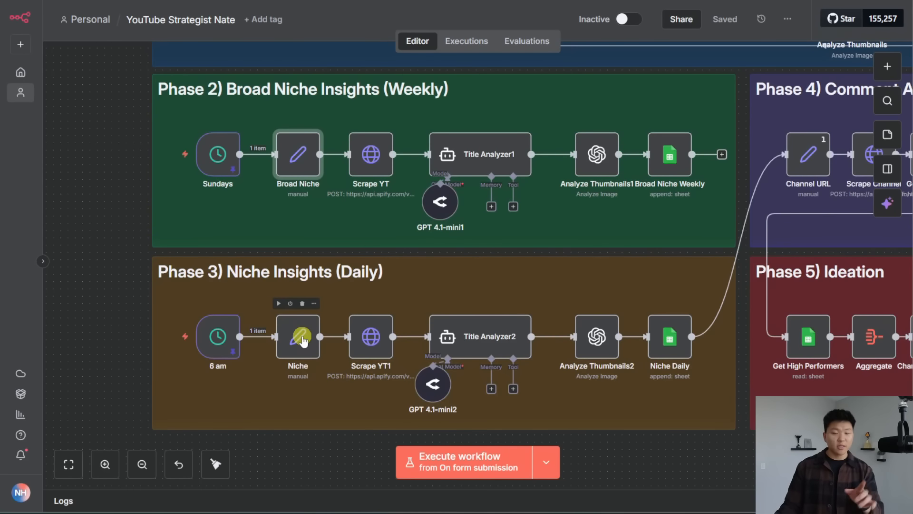
pyautogui.hscroll(5, 74, 357)
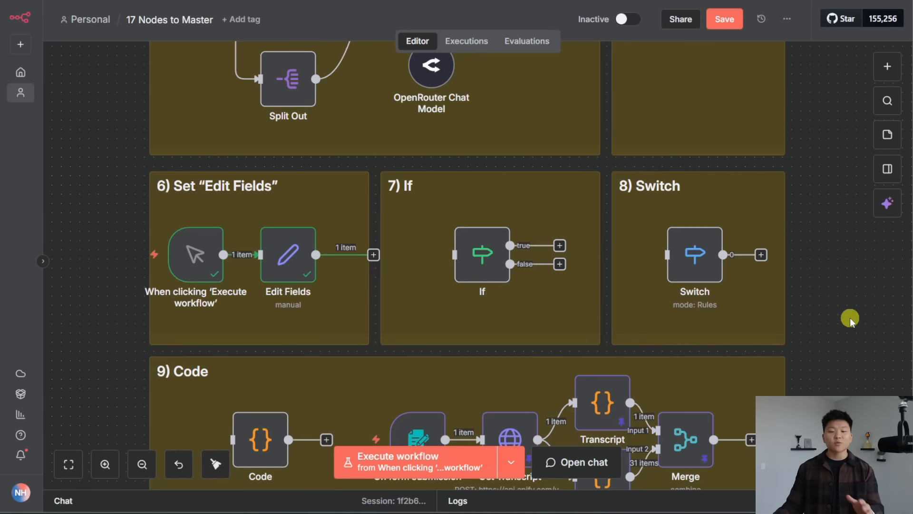
# Step: Connect the Edit Fields node's output to the If node in the 17 Nodes to Master workflow
pyautogui.moveTo(374, 254); pyautogui.dragTo(453, 257)
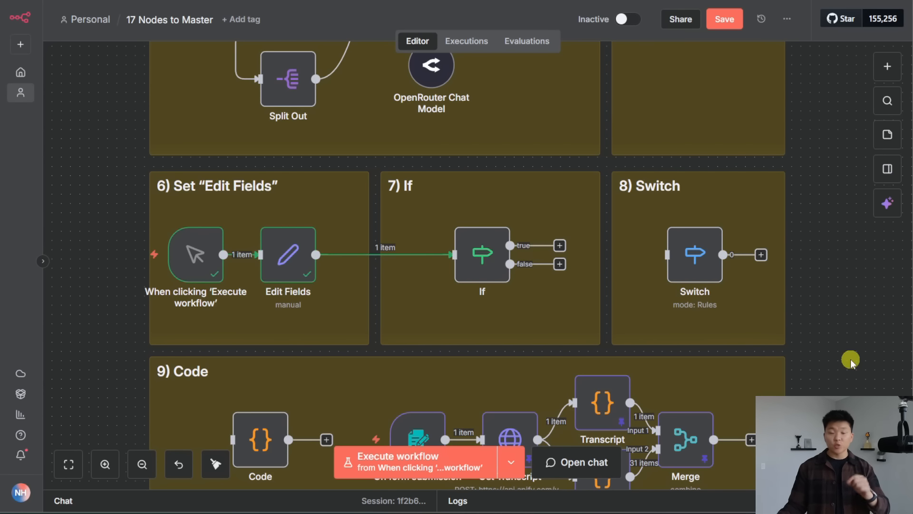
# Step: Run the If node's age check against 21 in 17 Nodes to Master, compare its True and False branch outputs, and close it
pyautogui.doubleClick(481, 255)
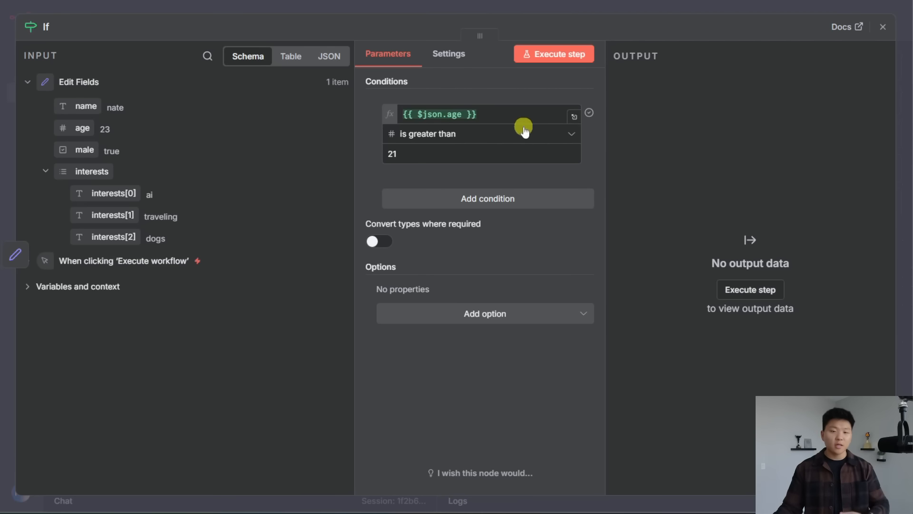
pyautogui.click(549, 55)
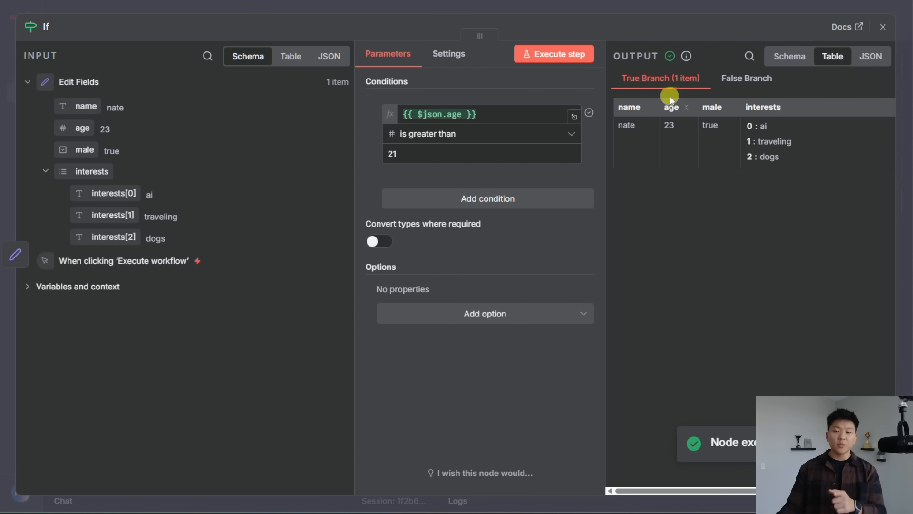
pyautogui.click(744, 80)
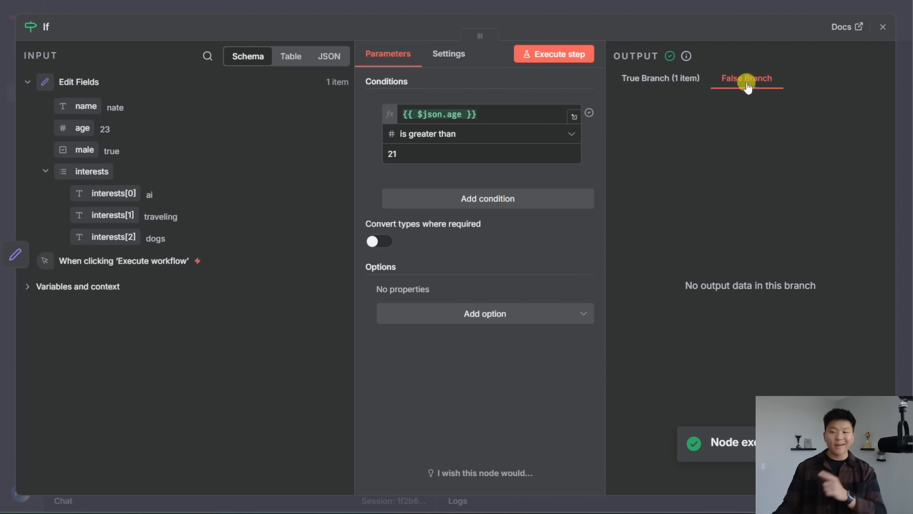
pyautogui.click(688, 82)
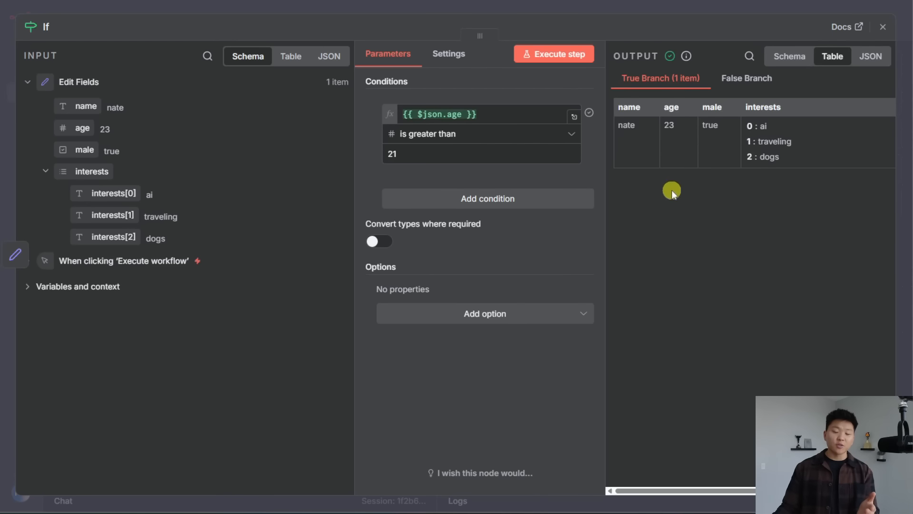
pyautogui.doubleClick(669, 132)
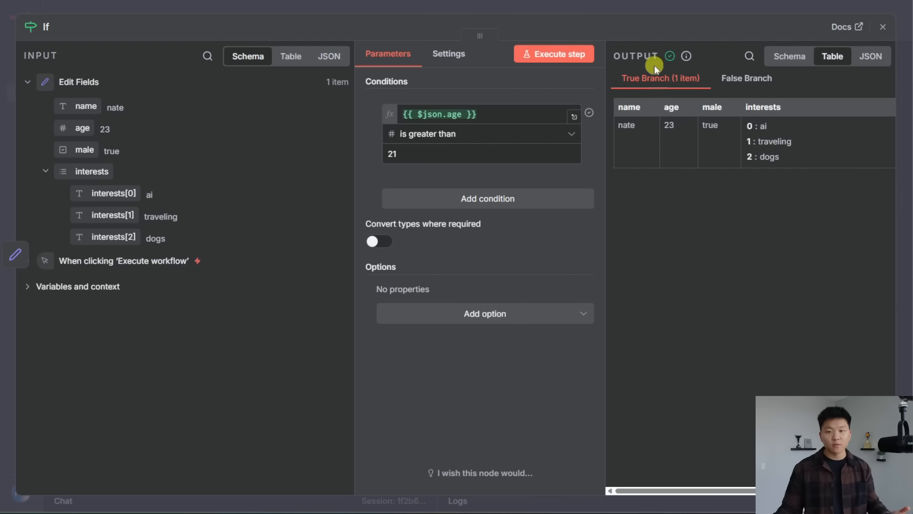
pyautogui.press('Escape')
pyautogui.scroll(5, 572, 286)
pyautogui.moveTo(556, 232); pyautogui.dragTo(597, 242)
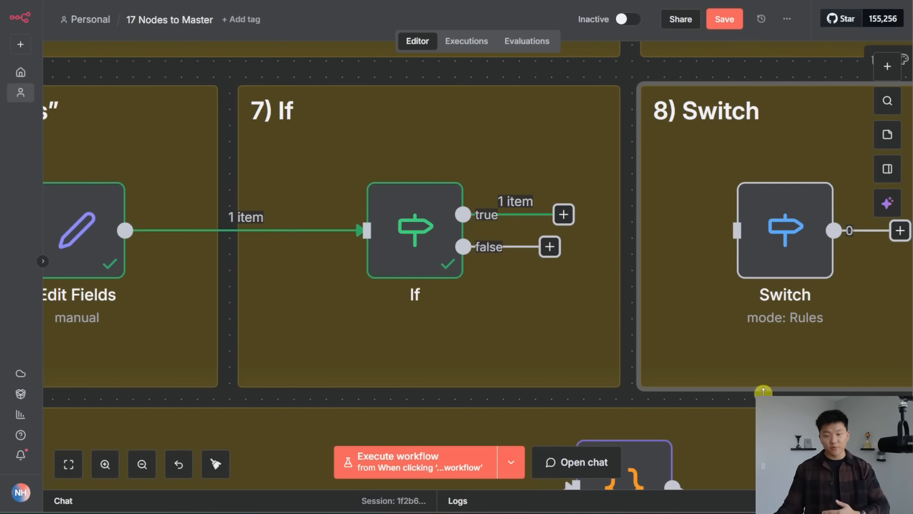
pyautogui.scroll(-4, 623, 314)
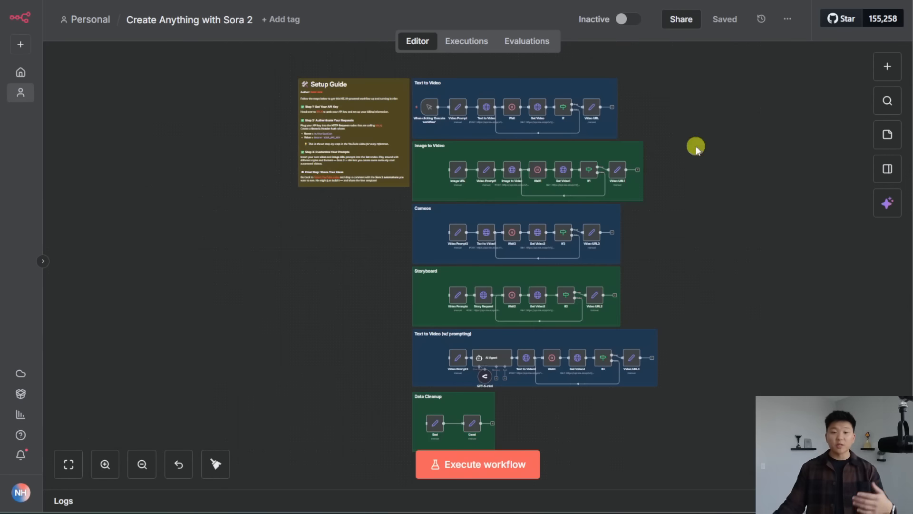
# Step: Switch to the Create Anything with Sora 2 workflow and execute its Text to Video section
pyautogui.scroll(5, 618, 92)
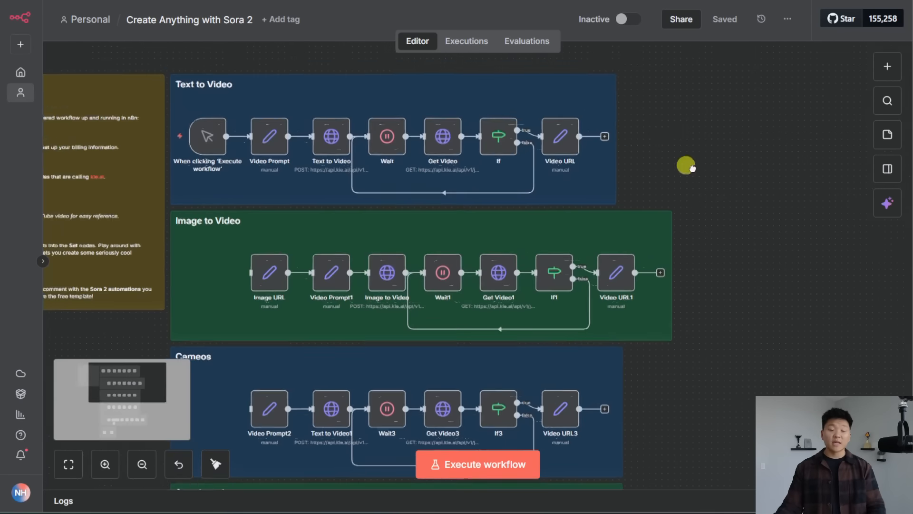
pyautogui.moveTo(757, 182); pyautogui.dragTo(826, 185)
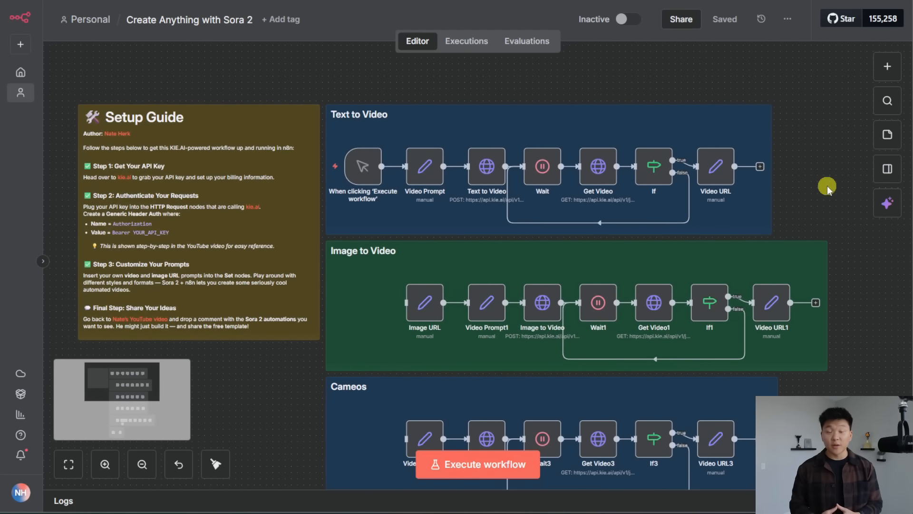
pyautogui.hotkey('ctrl', 'Return')
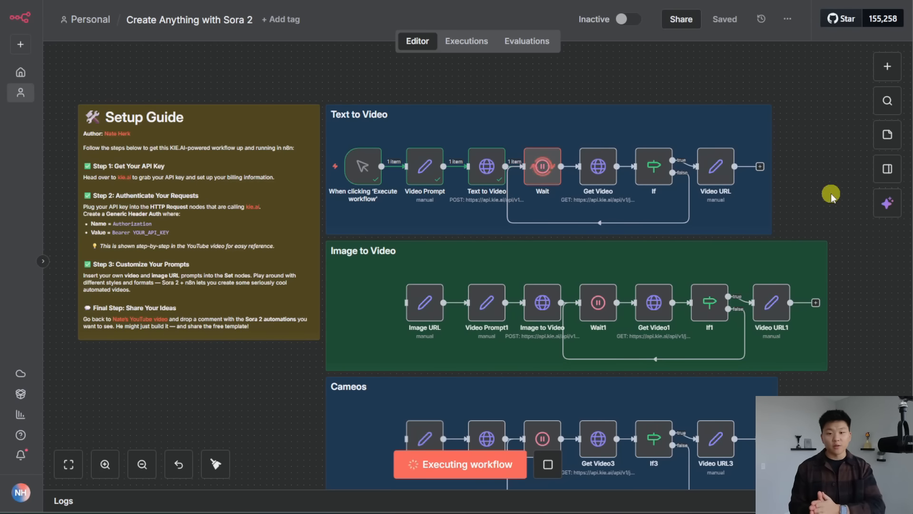
pyautogui.scroll(5, 831, 194)
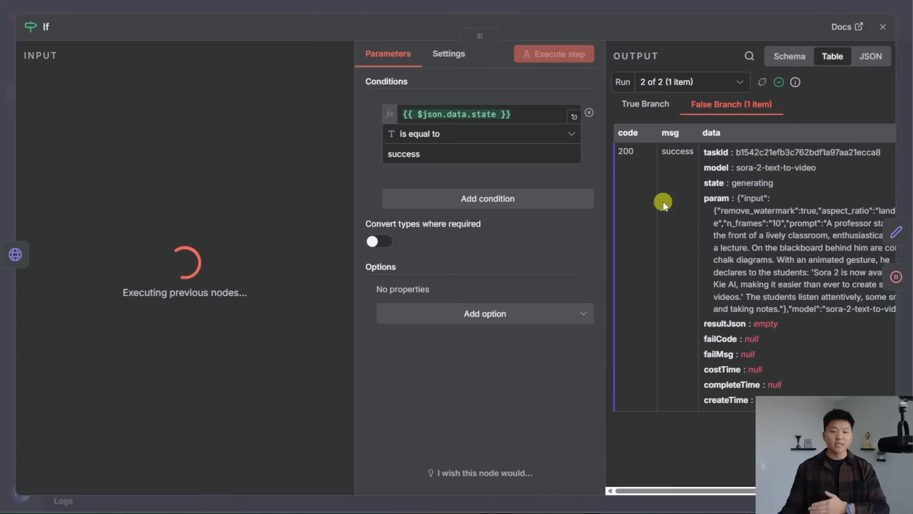
# Step: Inspect the Text to Video If node's False Branch output during execution, close it, and examine its loop back to Wait
pyautogui.doubleClick(660, 199)
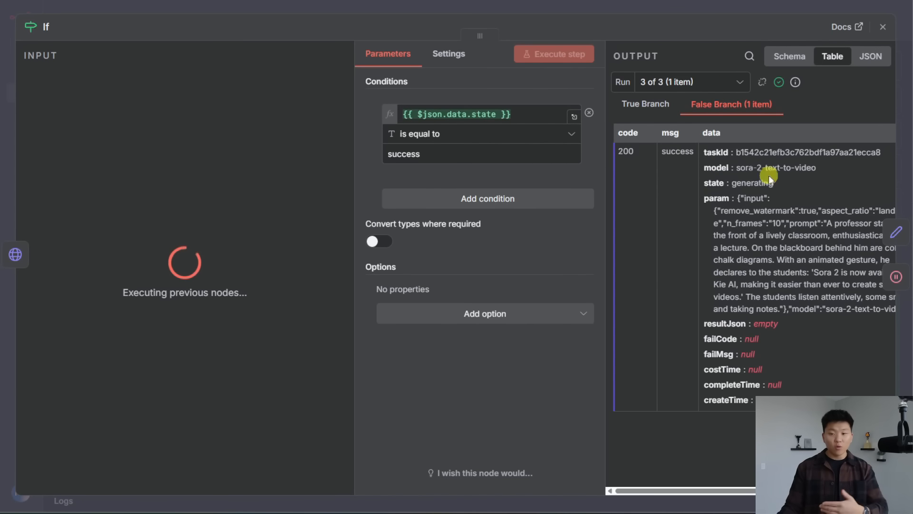
pyautogui.click(703, 7)
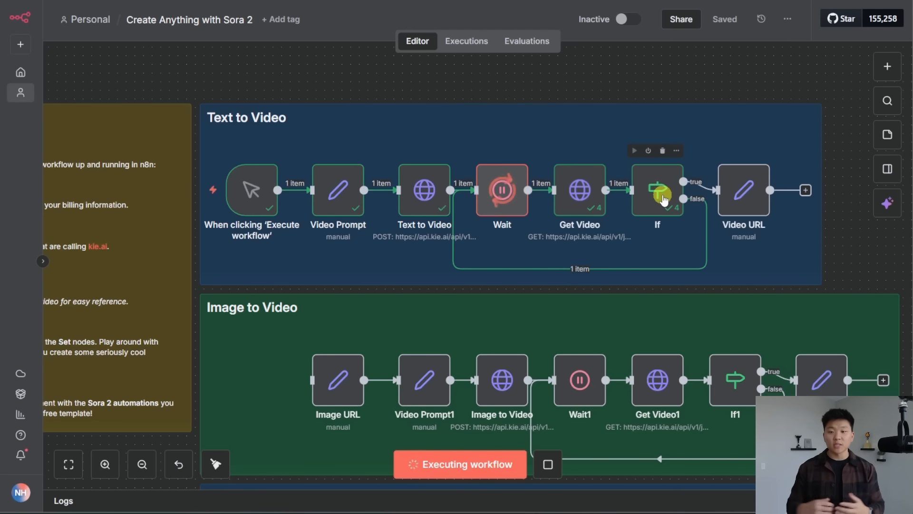
pyautogui.moveTo(591, 78); pyautogui.dragTo(714, 256)
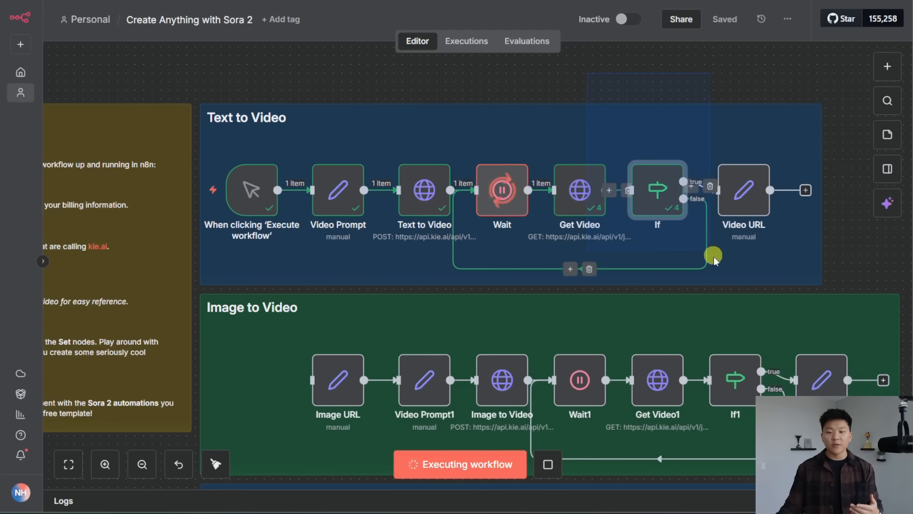
pyautogui.click(859, 260)
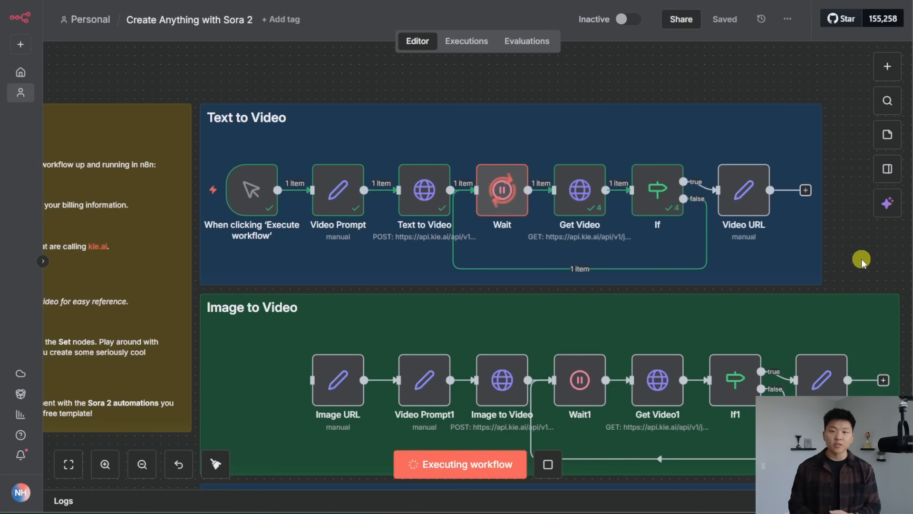
# Step: Check the state value in the If node's True Branch output, close it, and review the Video URL and Wait nodes
pyautogui.doubleClick(669, 209)
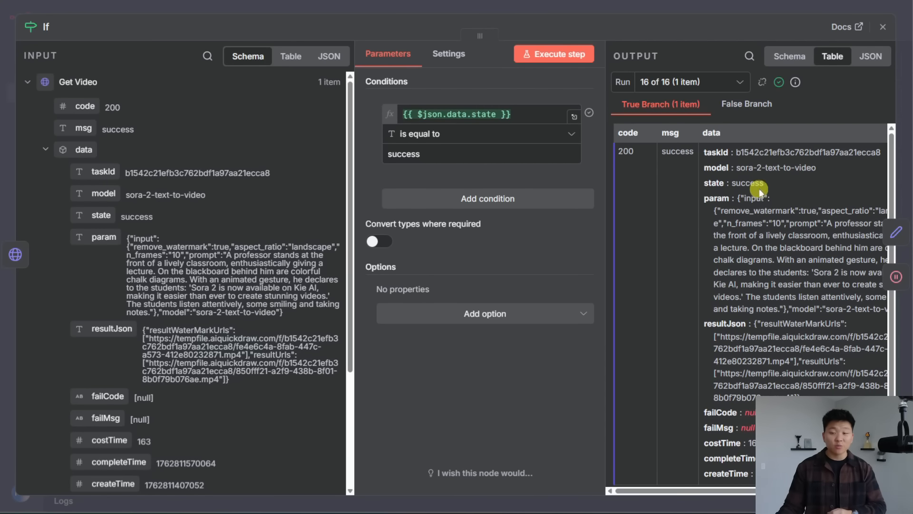
pyautogui.moveTo(766, 183); pyautogui.dragTo(728, 183)
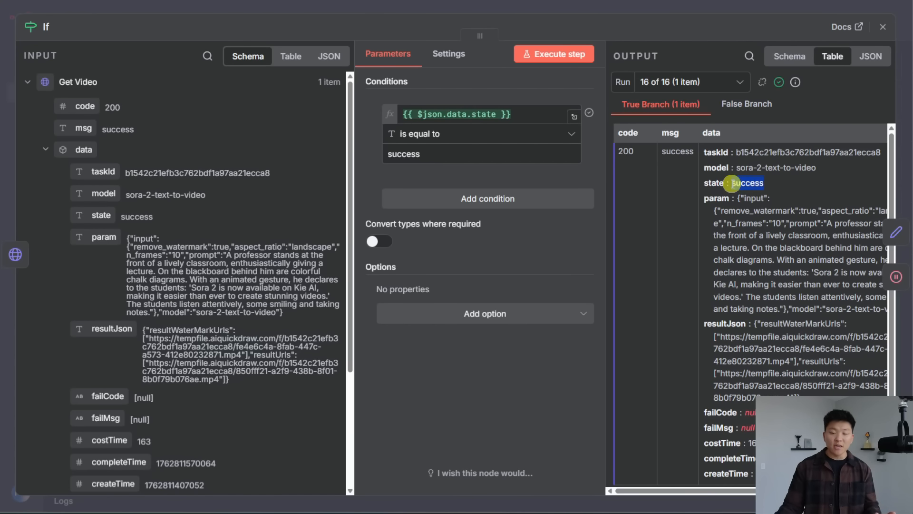
pyautogui.click(674, 5)
pyautogui.click(757, 198)
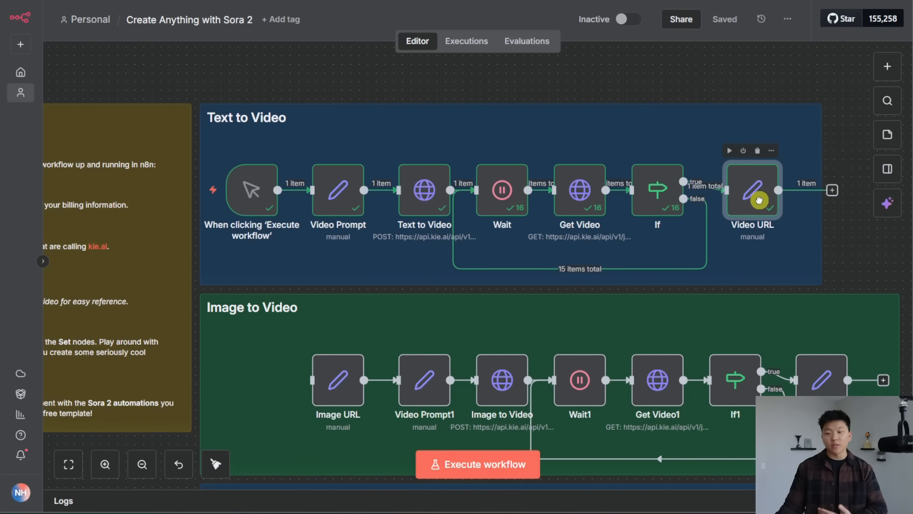
pyautogui.click(847, 246)
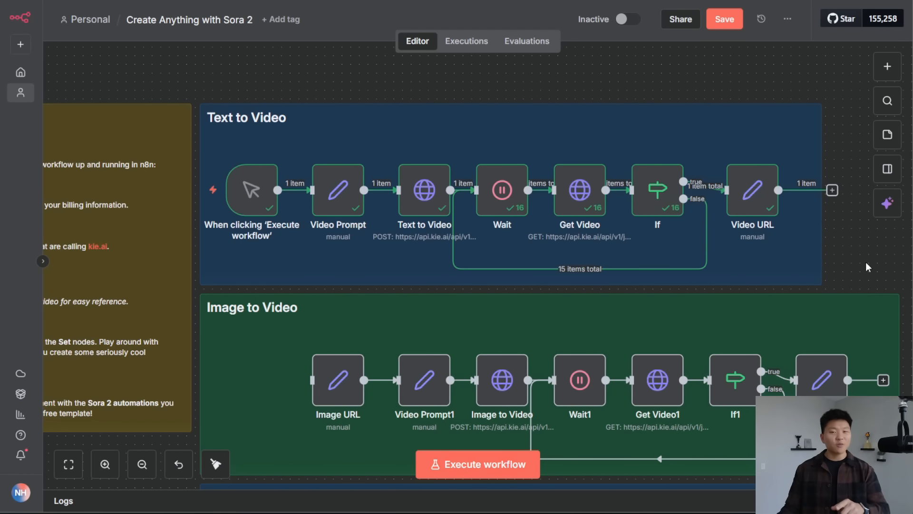
pyautogui.click(496, 198)
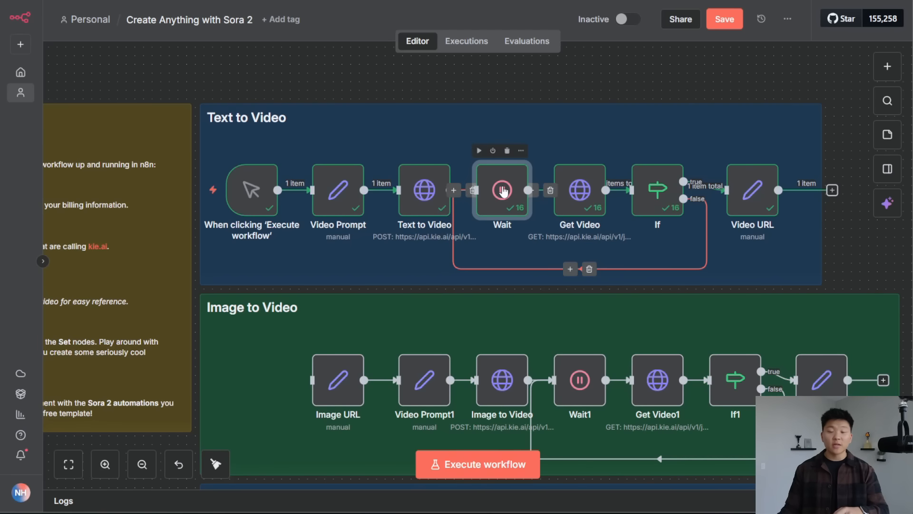
pyautogui.click(820, 249)
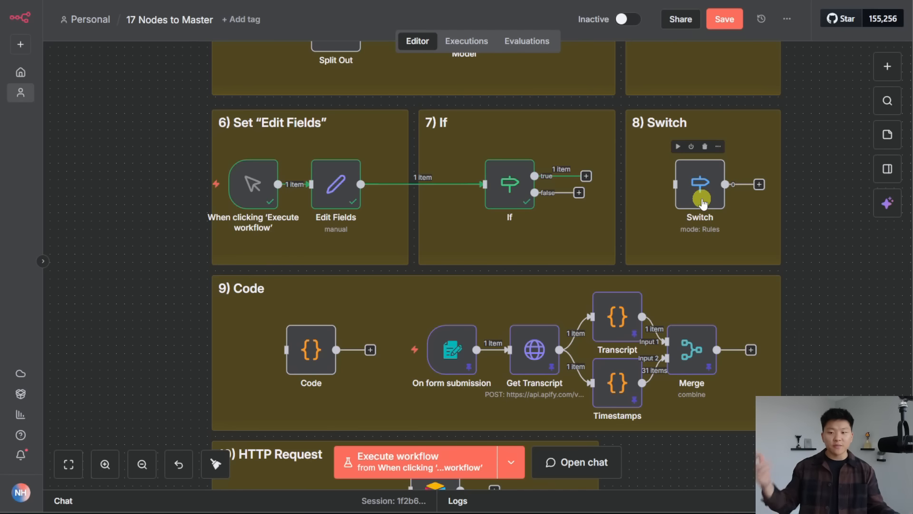
# Step: Add three empty routing rules to the Switch node in the 17 Nodes to Master workflow and close it
pyautogui.doubleClick(700, 184)
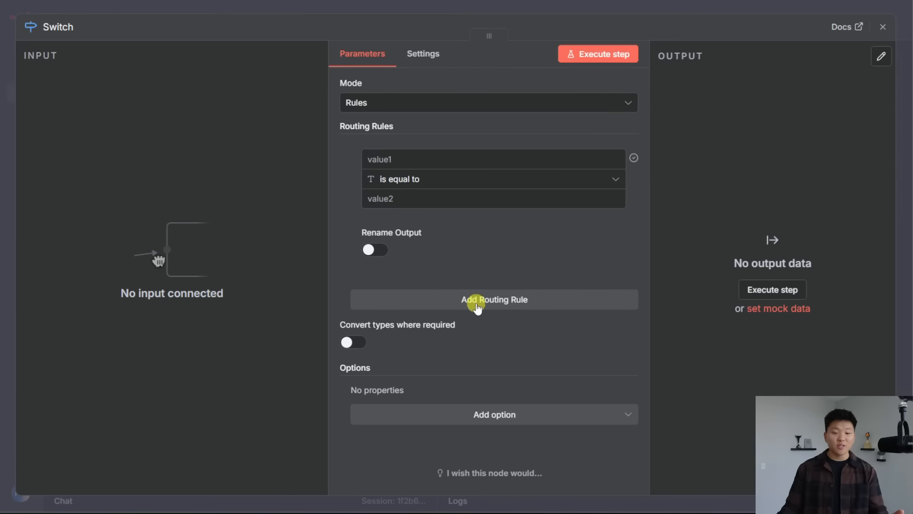
pyautogui.click(477, 307)
pyautogui.click(509, 315)
pyautogui.scroll(8, 595, 302)
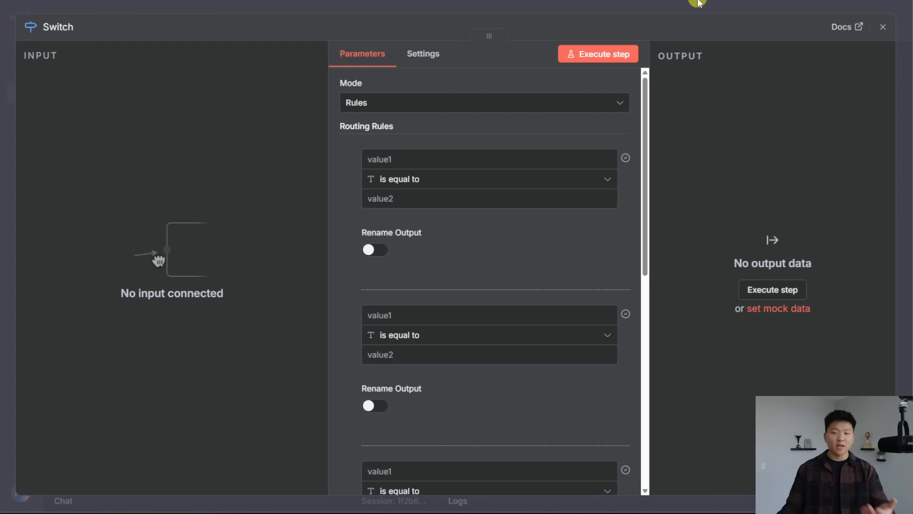
pyautogui.click(697, 3)
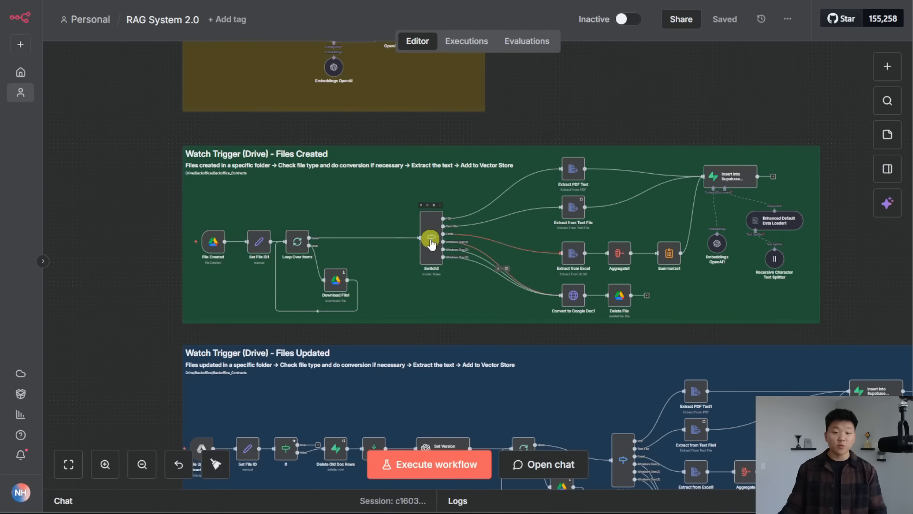
# Step: Inspect the file-type routing rules of the Switch2 node in the RAG System 2.0 workflow's Files Created section and close it
pyautogui.scroll(5, 430, 240)
pyautogui.moveTo(329, 59); pyautogui.dragTo(420, 55)
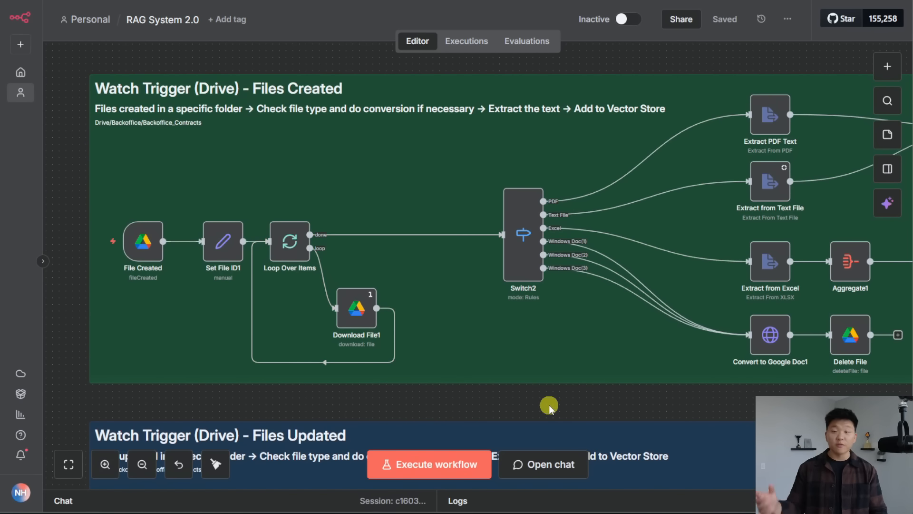
pyautogui.scroll(6, 593, 233)
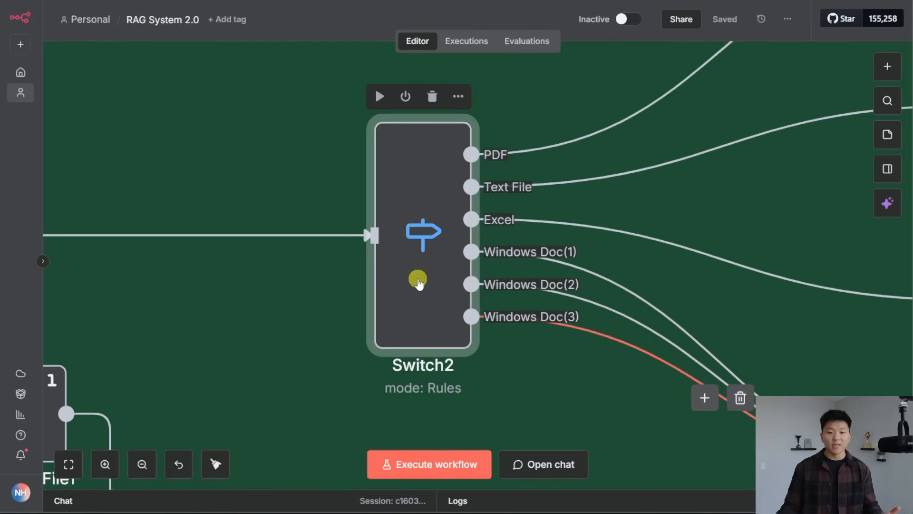
pyautogui.doubleClick(418, 280)
pyautogui.scroll(-4, 511, 238)
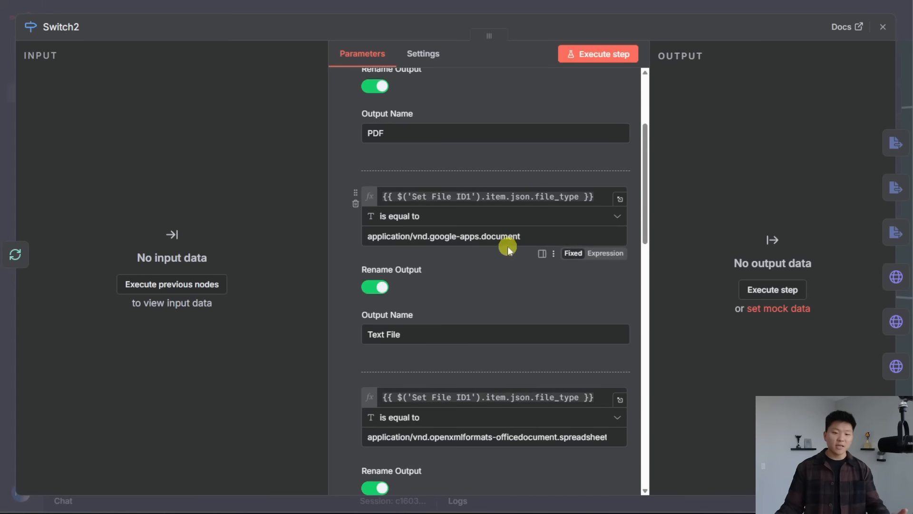
pyautogui.scroll(-5, 499, 244)
pyautogui.scroll(9, 504, 243)
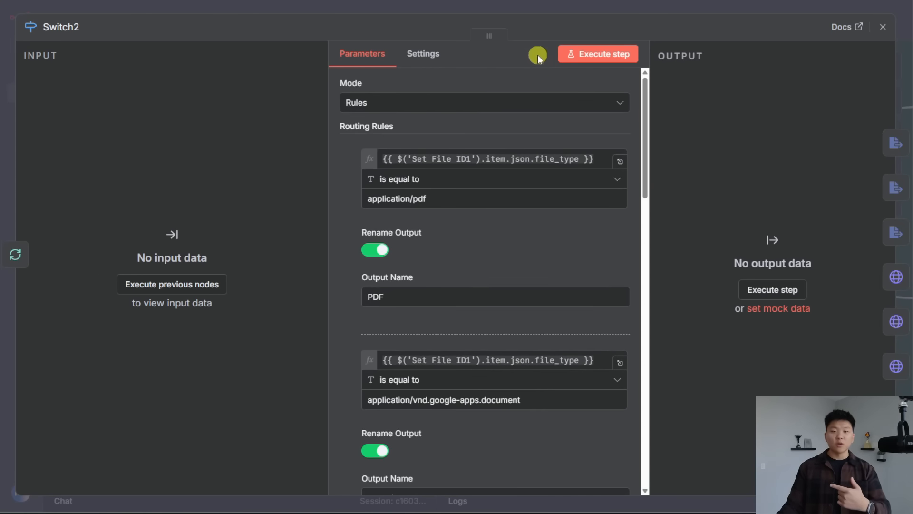
pyautogui.click(568, 8)
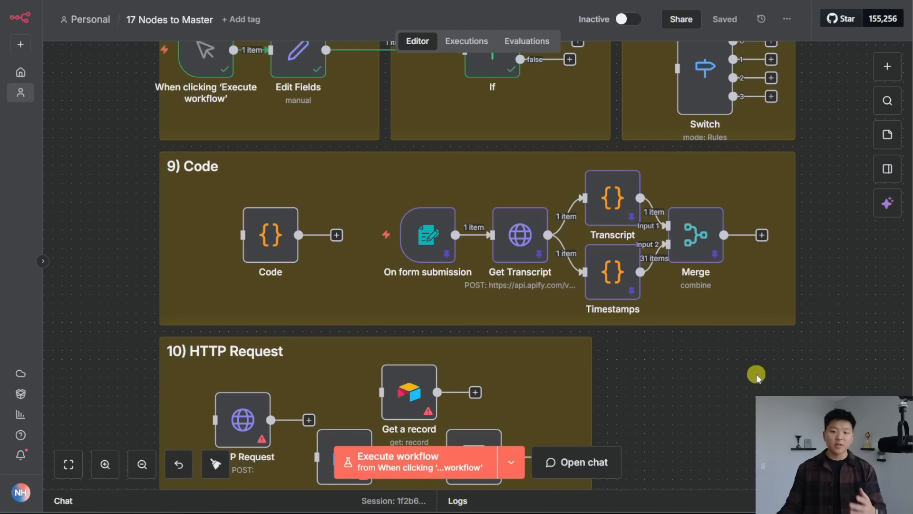
# Step: Review the Code section of 17 Nodes to Master and the Transcript Pipeline in the YouTube Chat Metadata workflow
pyautogui.scroll(2, 687, 358)
pyautogui.scroll(-2, 687, 357)
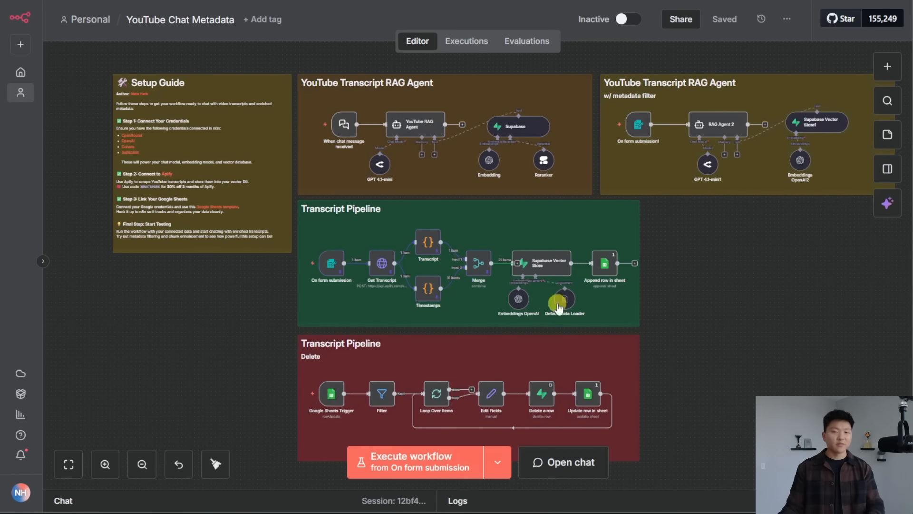
pyautogui.scroll(2, 265, 288)
pyautogui.scroll(2, 264, 287)
pyautogui.moveTo(266, 294); pyautogui.dragTo(174, 337)
pyautogui.moveTo(172, 305); pyautogui.dragTo(106, 297)
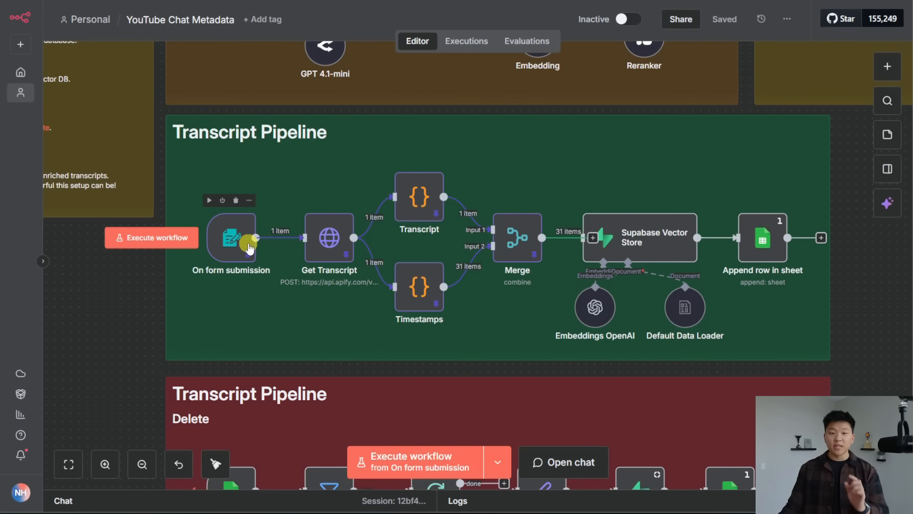
# Step: Inspect the Get Transcript node's output, reading through the start, dur and text fields of its transcript segments
pyautogui.doubleClick(331, 252)
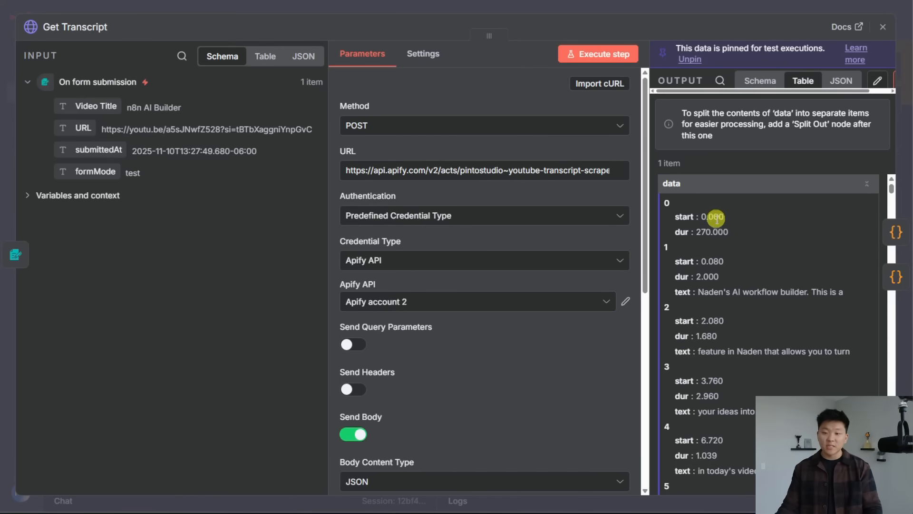
pyautogui.scroll(-1, 757, 240)
pyautogui.scroll(1, 757, 241)
pyautogui.moveTo(697, 291); pyautogui.dragTo(728, 287)
pyautogui.scroll(-3, 750, 303)
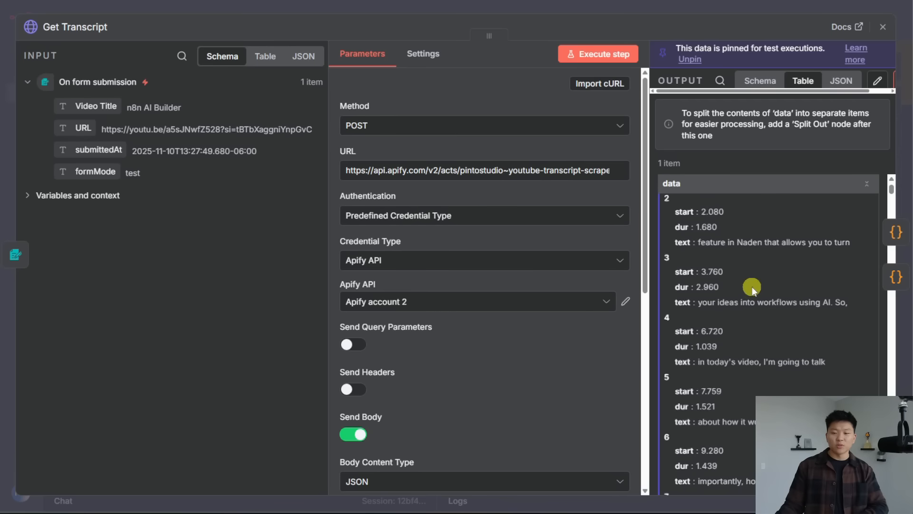
pyautogui.scroll(-20, 752, 286)
pyautogui.scroll(-20, 746, 287)
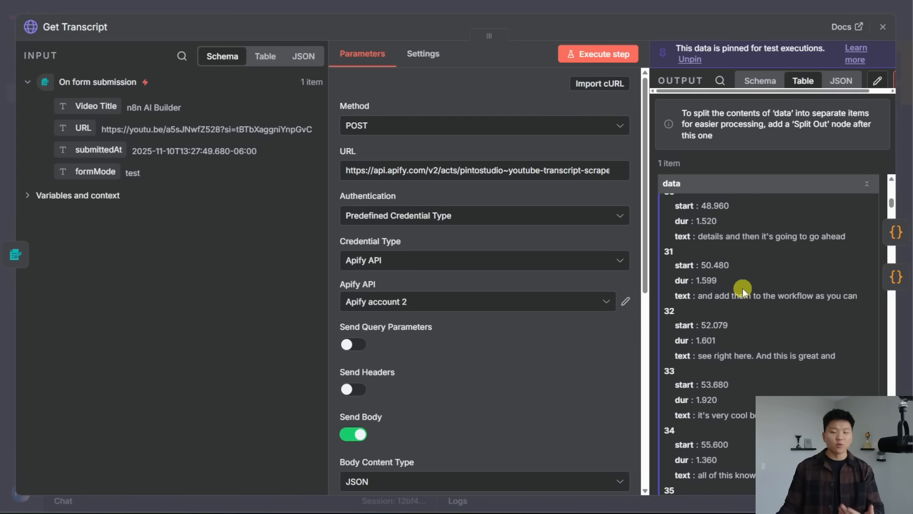
pyautogui.scroll(-8, 775, 284)
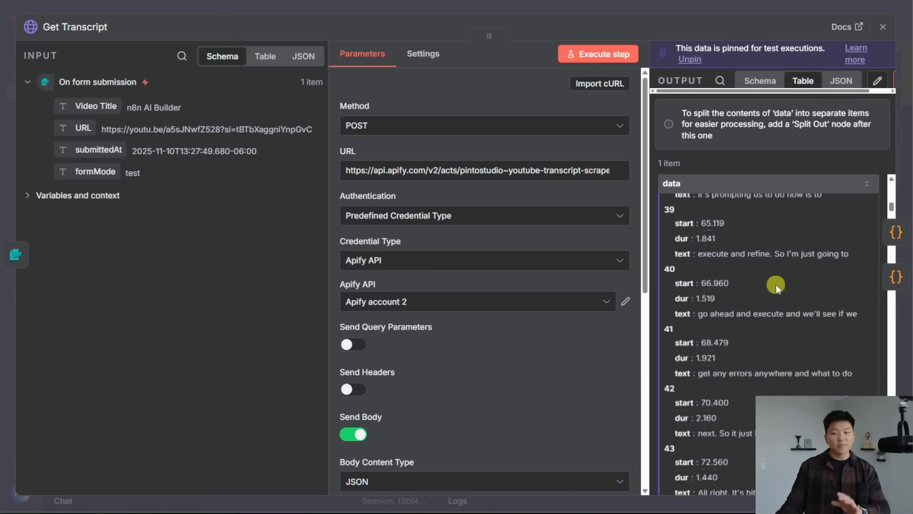
# Step: Read further through the timed text segments in the Get Transcript output, from about segment 39 onward, and close the node
pyautogui.scroll(-5, 775, 284)
pyautogui.moveTo(723, 373); pyautogui.dragTo(673, 211)
pyautogui.scroll(-3, 741, 303)
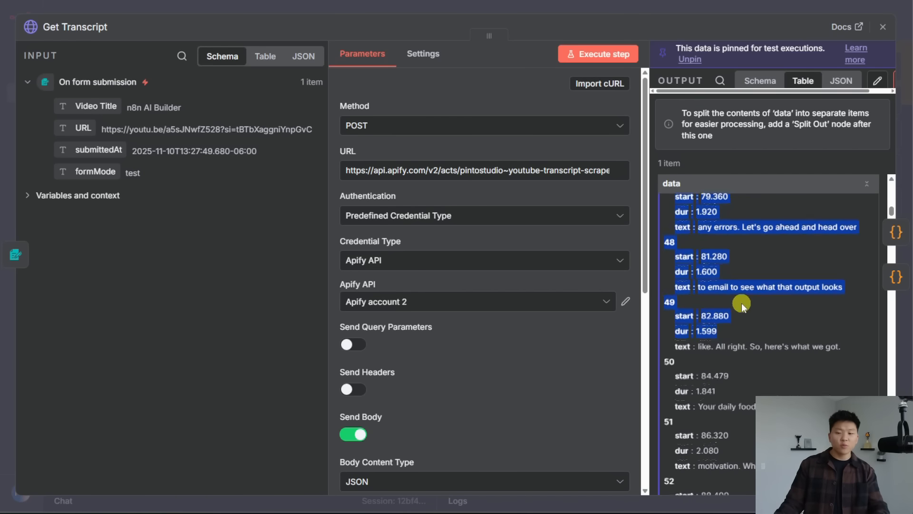
pyautogui.click(737, 317)
pyautogui.scroll(3, 727, 356)
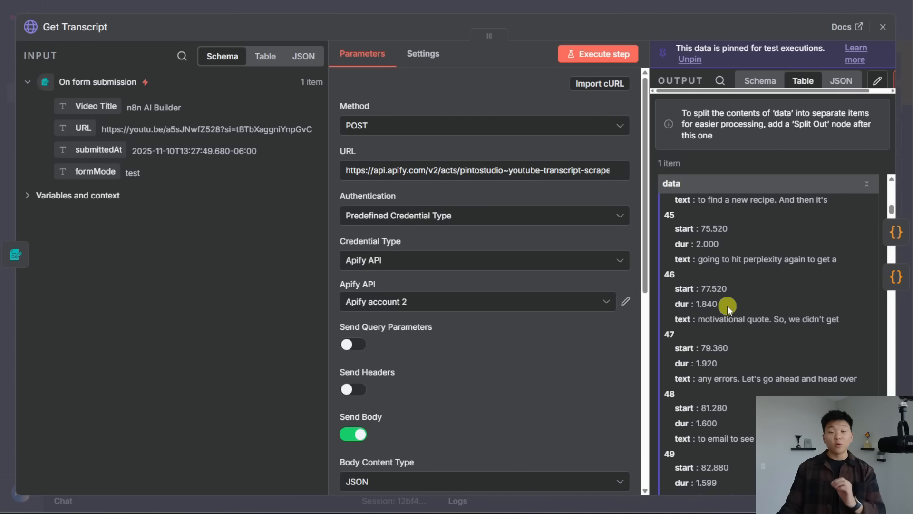
pyautogui.press('Escape')
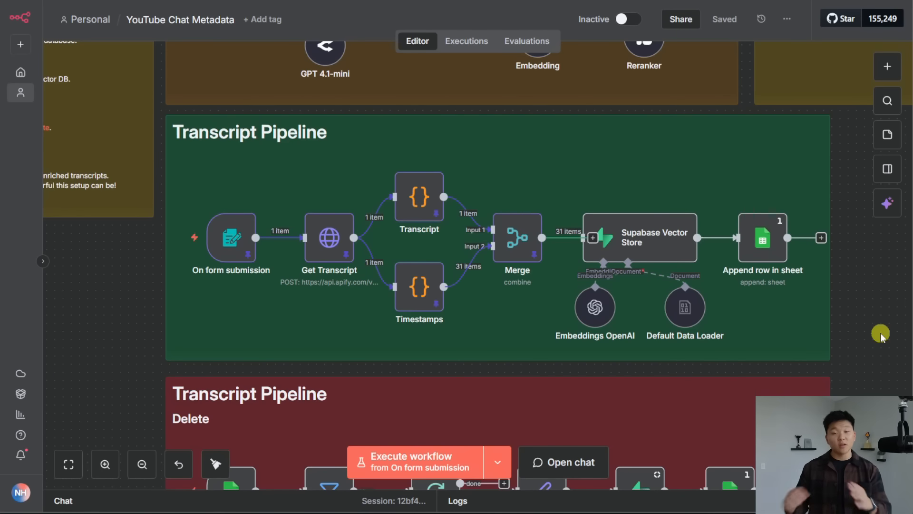
# Step: Open the Transcript code node, compare its separate input text segments with the combinedText output, and close it
pyautogui.doubleClick(428, 205)
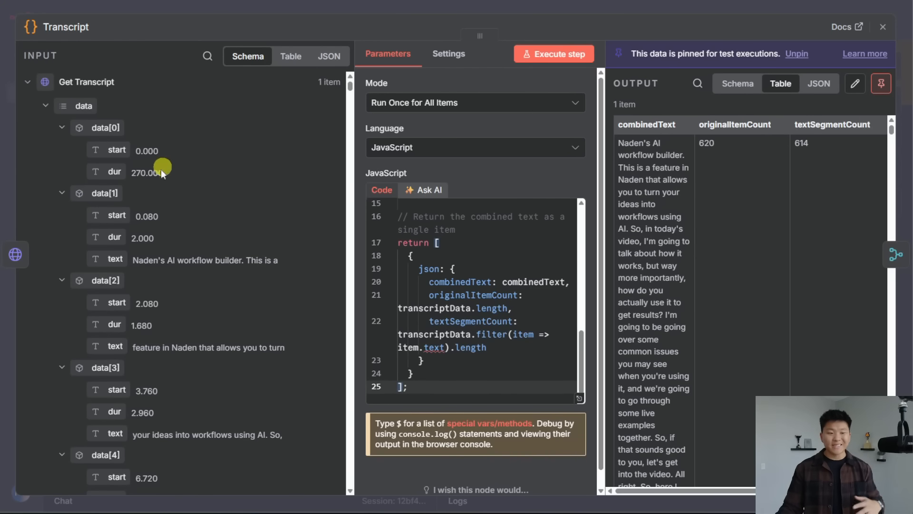
pyautogui.scroll(-2, 143, 238)
pyautogui.moveTo(132, 205); pyautogui.dragTo(234, 206)
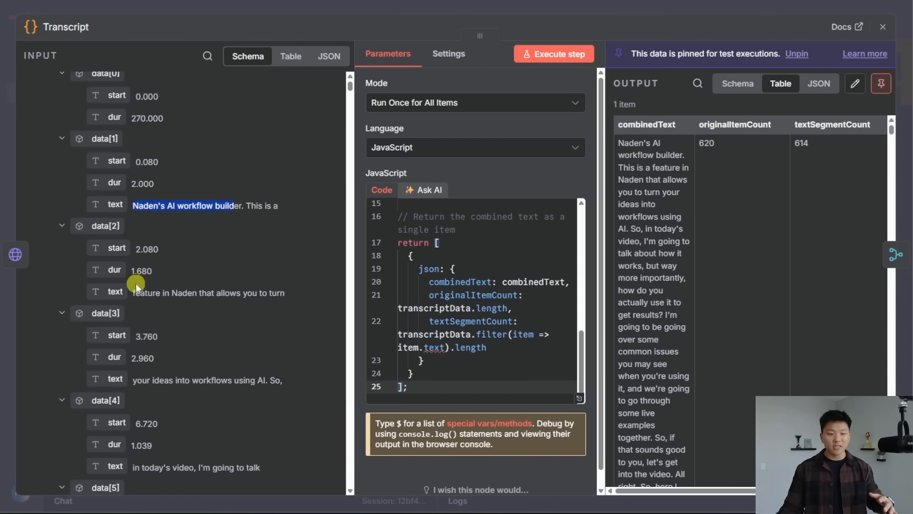
pyautogui.moveTo(133, 292); pyautogui.dragTo(239, 293)
pyautogui.scroll(-2, 210, 310)
pyautogui.moveTo(622, 145); pyautogui.dragTo(673, 412)
pyautogui.scroll(-20, 664, 304)
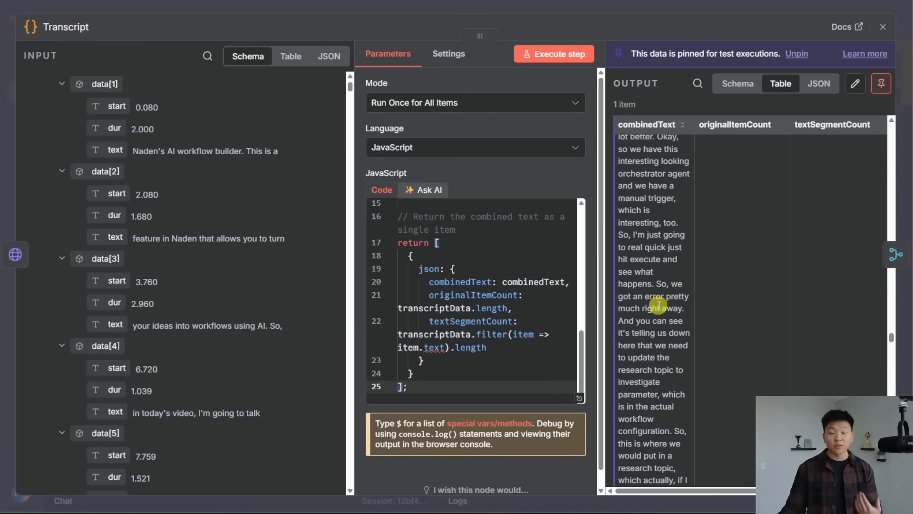
pyautogui.press('Escape')
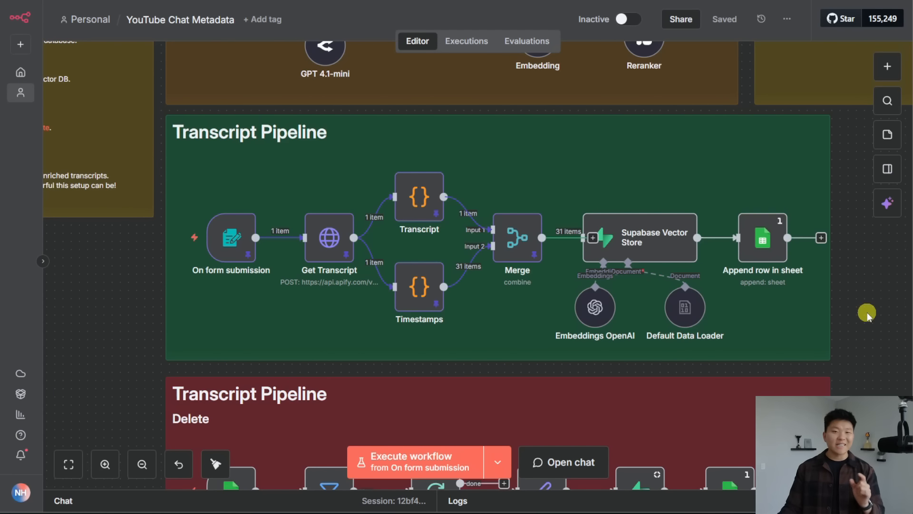
# Step: Open the Timestamps code node, examine the text chunks and their timestamp fields in the output, and close it
pyautogui.doubleClick(420, 293)
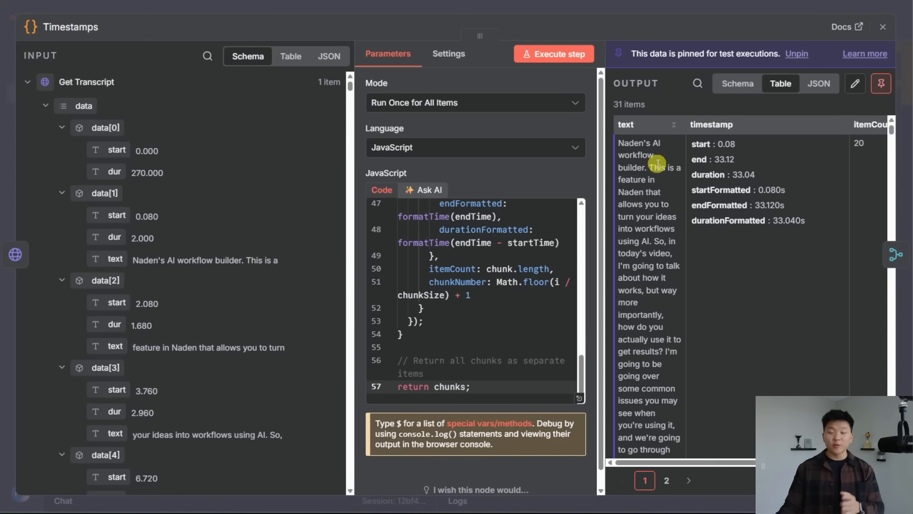
pyautogui.scroll(-10, 652, 191)
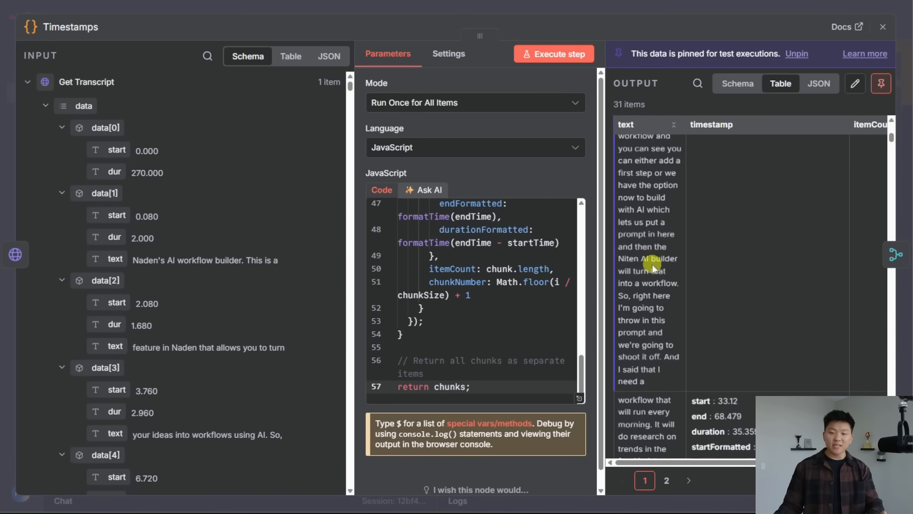
pyautogui.scroll(5, 651, 268)
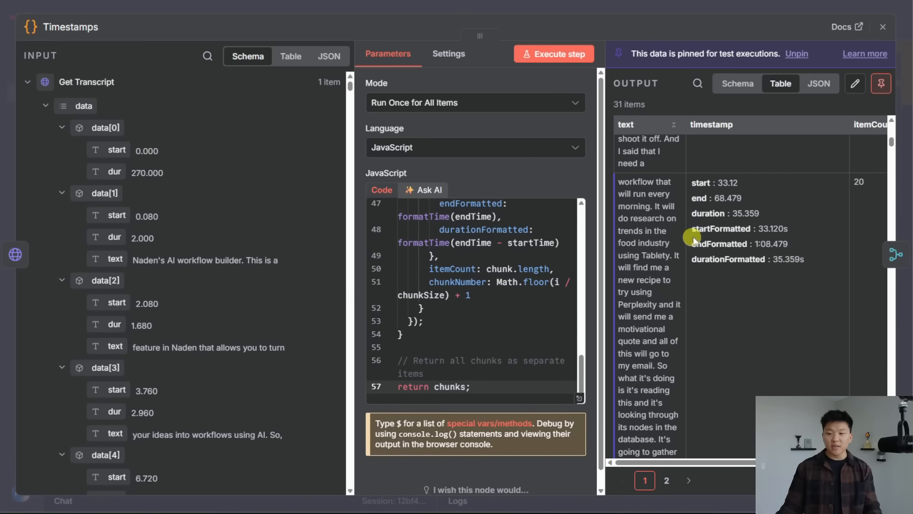
pyautogui.moveTo(694, 184); pyautogui.dragTo(762, 216)
pyautogui.scroll(-15, 681, 311)
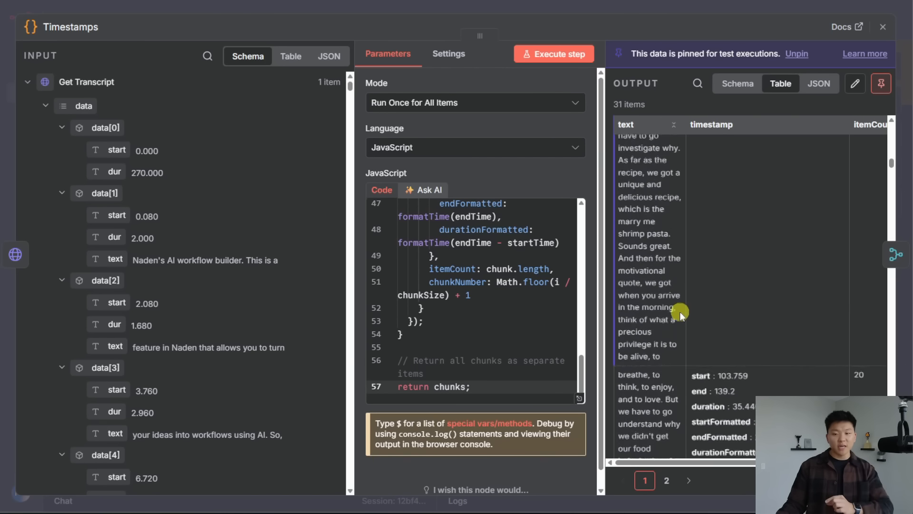
pyautogui.scroll(3, 680, 315)
pyautogui.moveTo(692, 210); pyautogui.dragTo(821, 280)
pyautogui.click(820, 280)
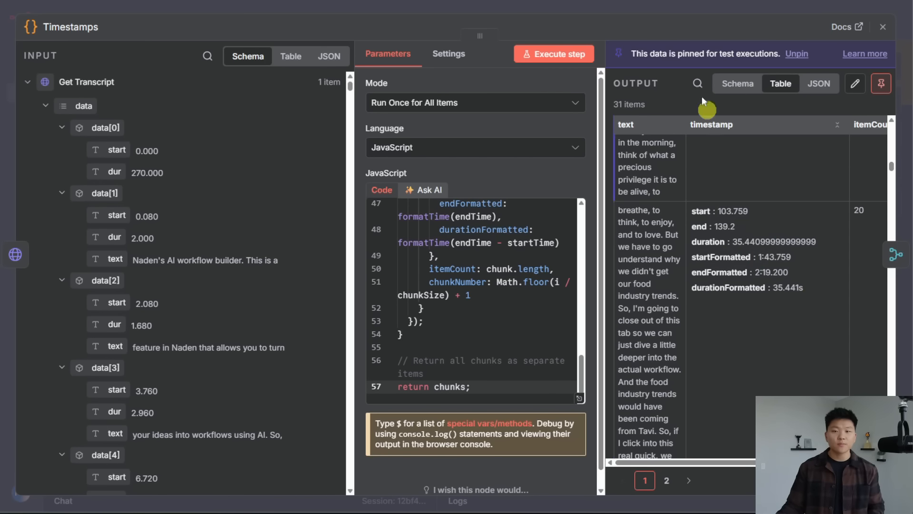
pyautogui.press('Escape')
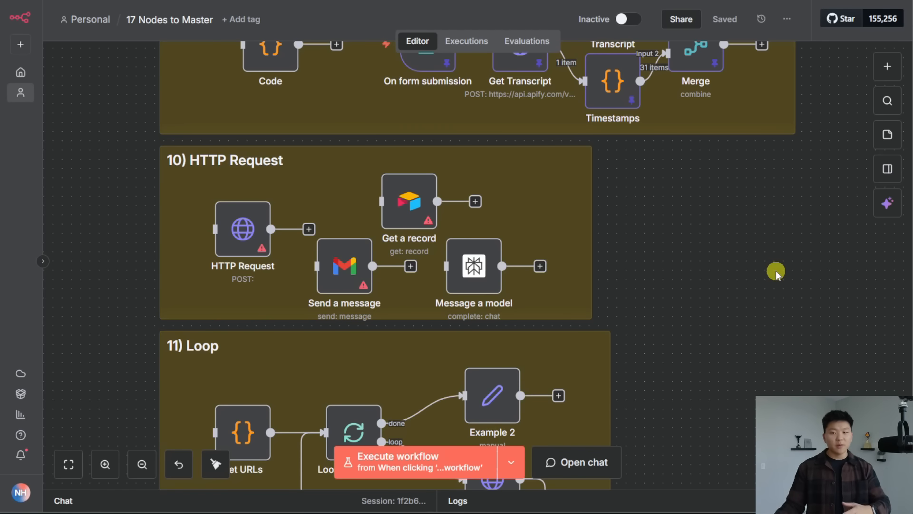
# Step: Browse the available Action in an app integrations from the 17 Nodes to Master workflow and close the node picker
pyautogui.click(888, 66)
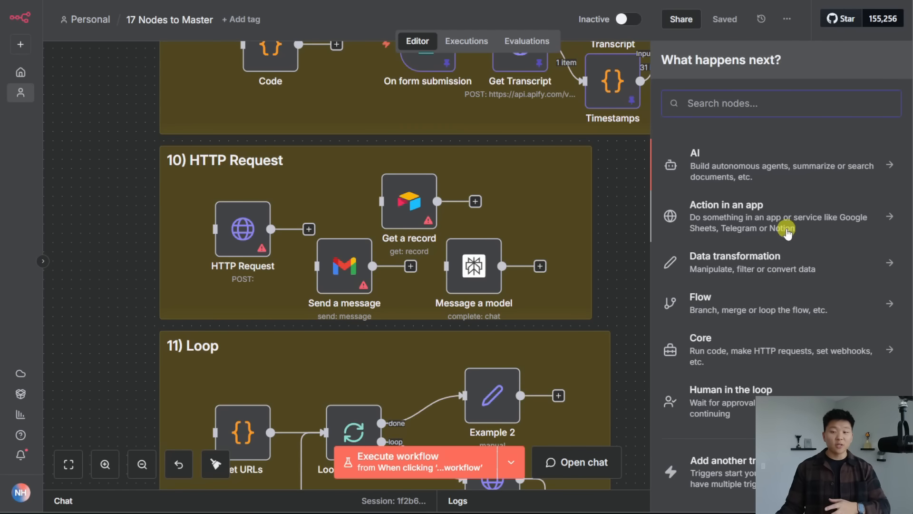
pyautogui.click(787, 229)
pyautogui.scroll(-3, 803, 263)
pyautogui.scroll(-20, 804, 263)
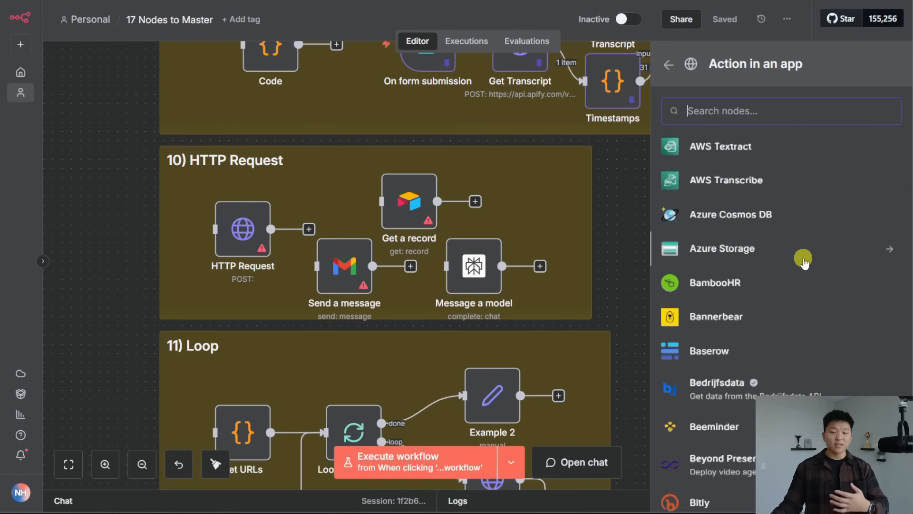
pyautogui.scroll(-20, 803, 263)
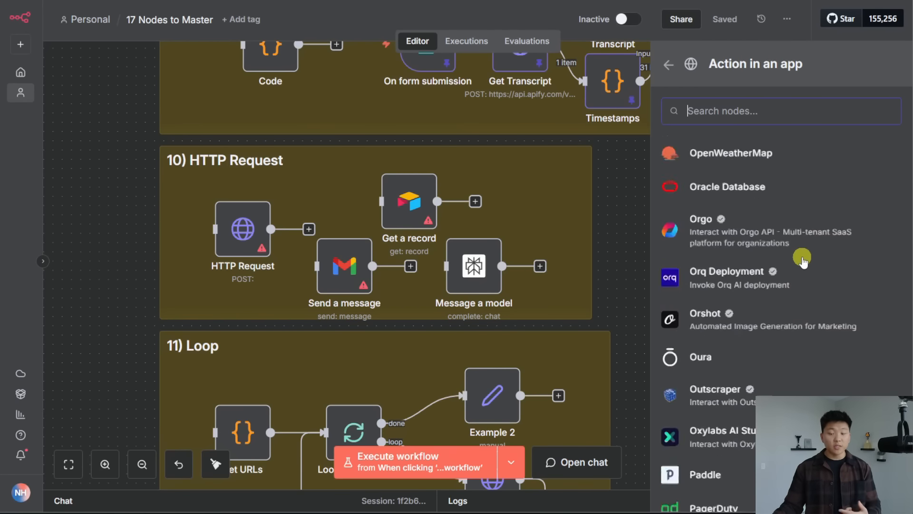
pyautogui.scroll(-5, 796, 261)
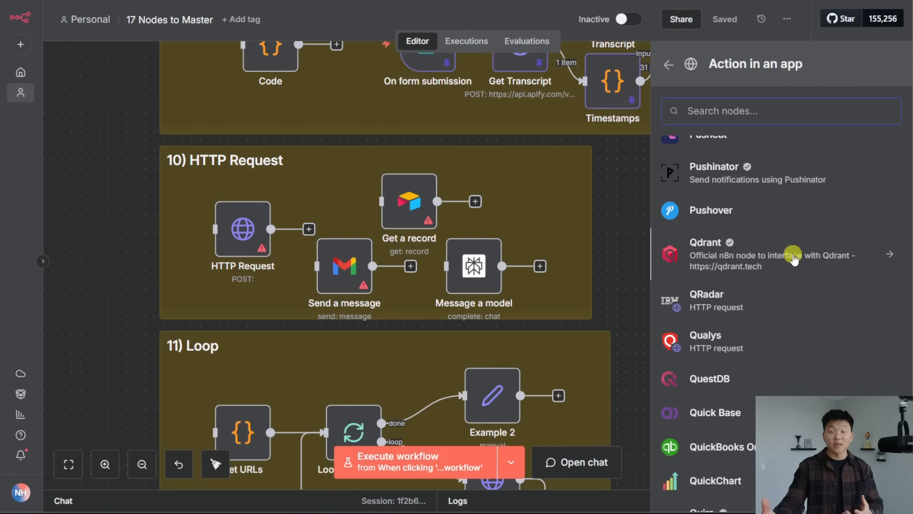
pyautogui.click(667, 64)
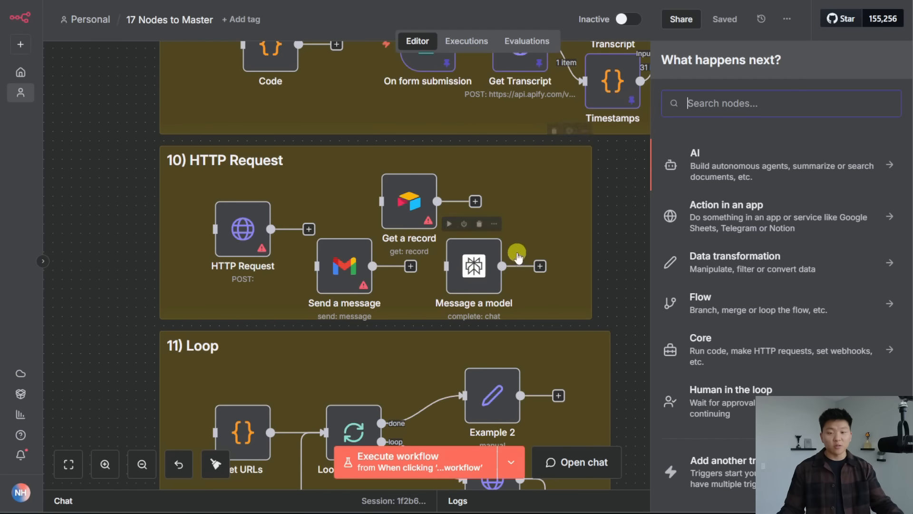
pyautogui.click(655, 299)
pyautogui.moveTo(660, 316); pyautogui.dragTo(327, 172)
pyautogui.click(713, 261)
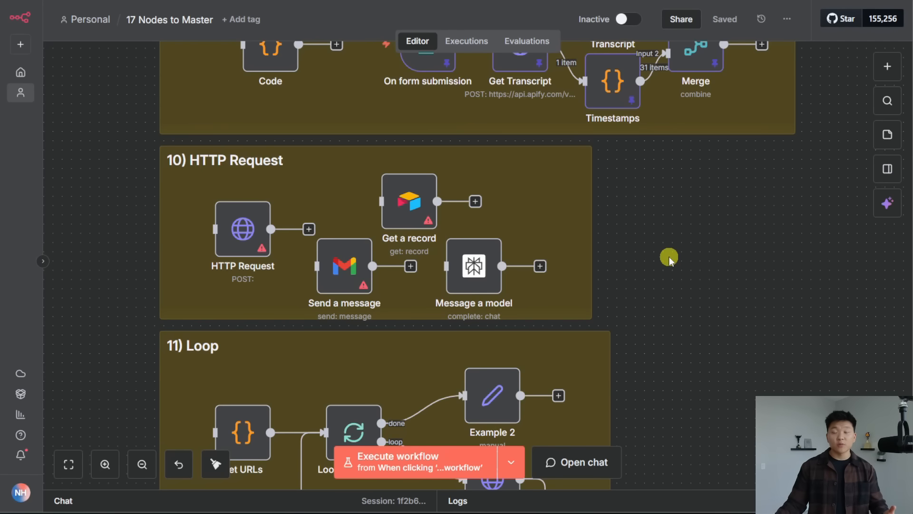
# Step: Switch to a new browser tab, search Google for "fathom api documentation", and open the API docs from Fathom's API introduction page
pyautogui.click(887, 70)
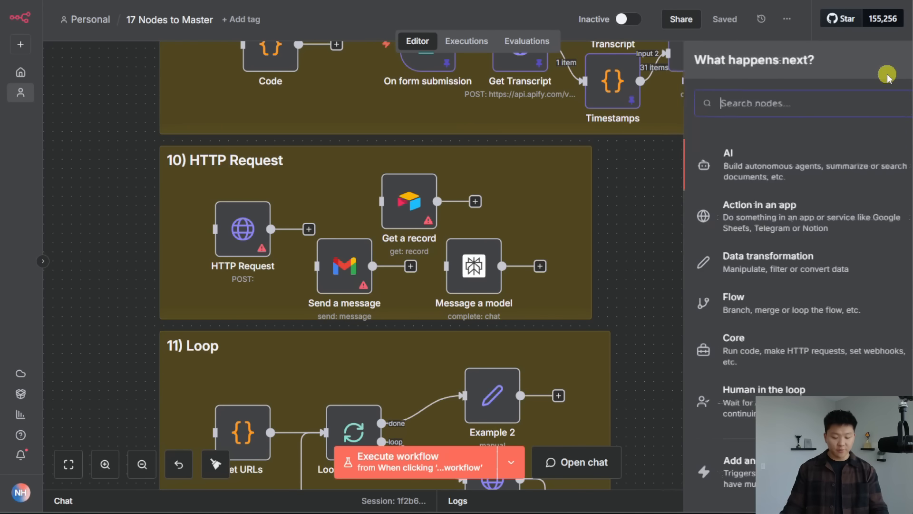
pyautogui.write('fathom api do')
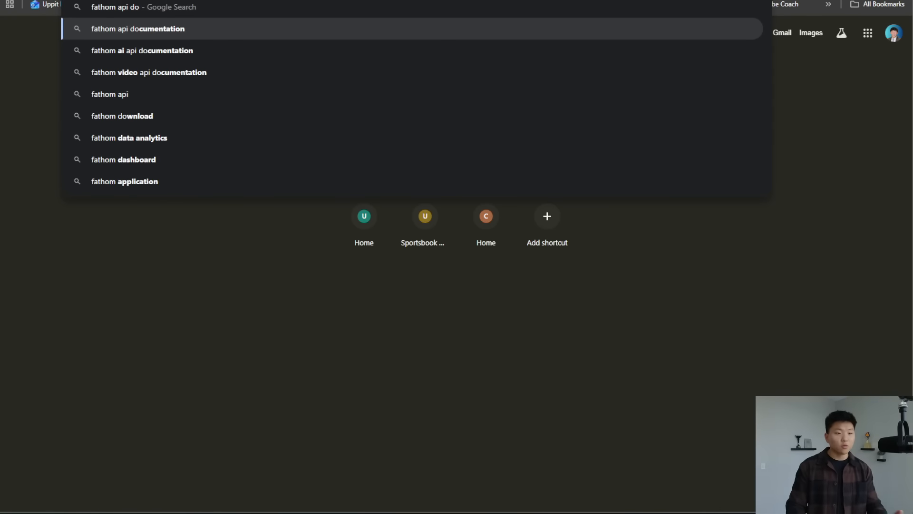
pyautogui.press('Return')
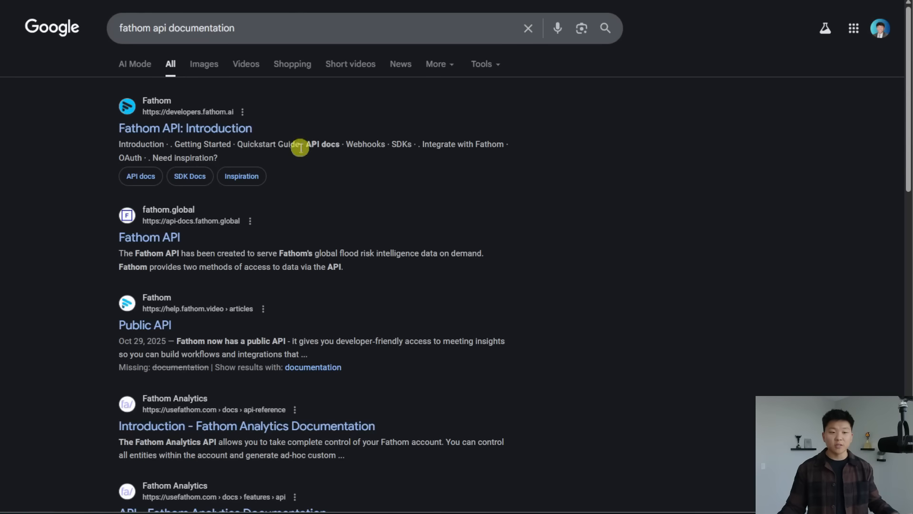
pyautogui.click(239, 135)
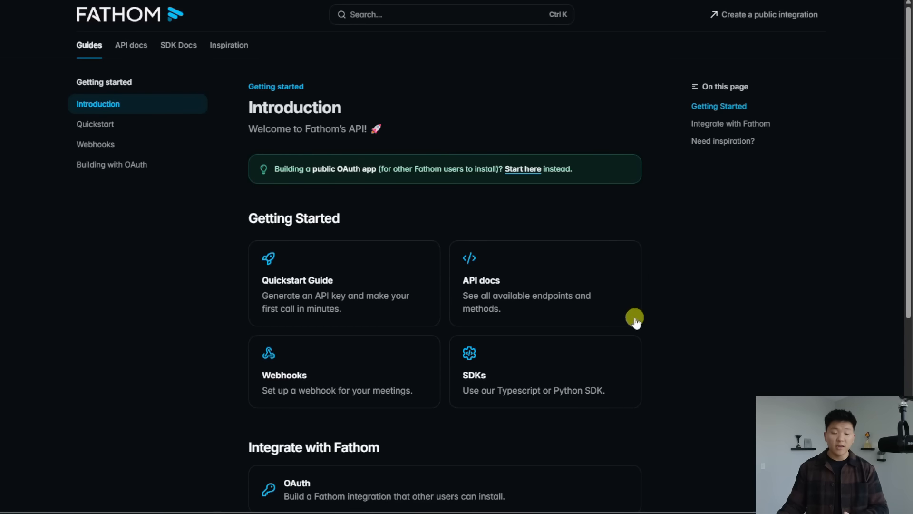
pyautogui.click(561, 264)
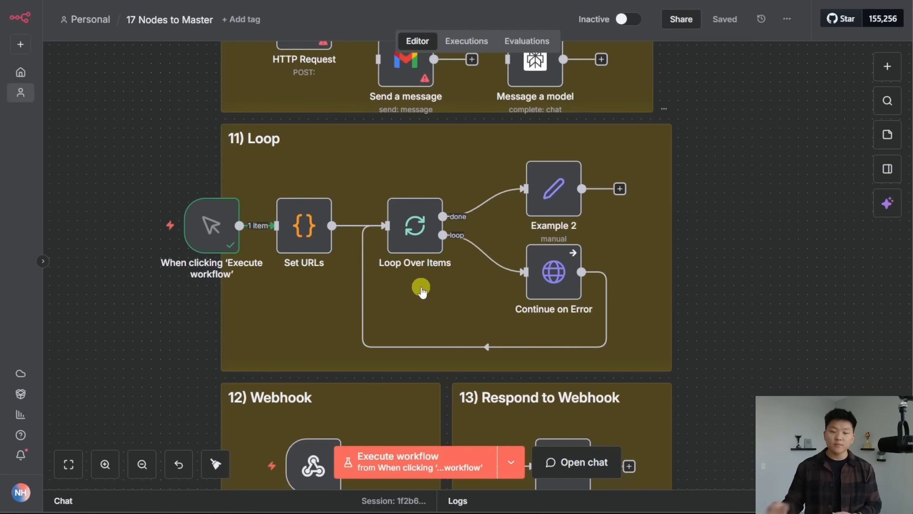
# Step: Check the Loop Over Items node's batch size in section 11 of 17 Nodes to Master and execute the workflow from its manual trigger
pyautogui.doubleClick(414, 221)
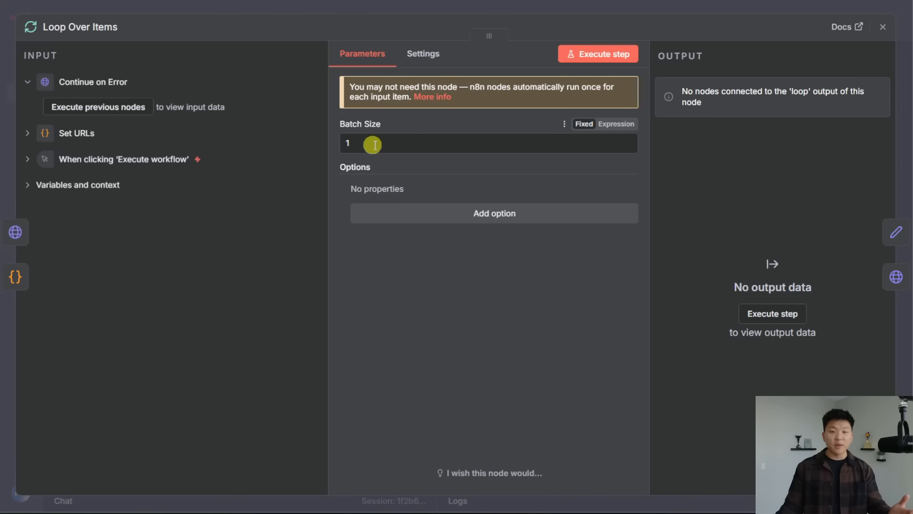
pyautogui.press('Escape')
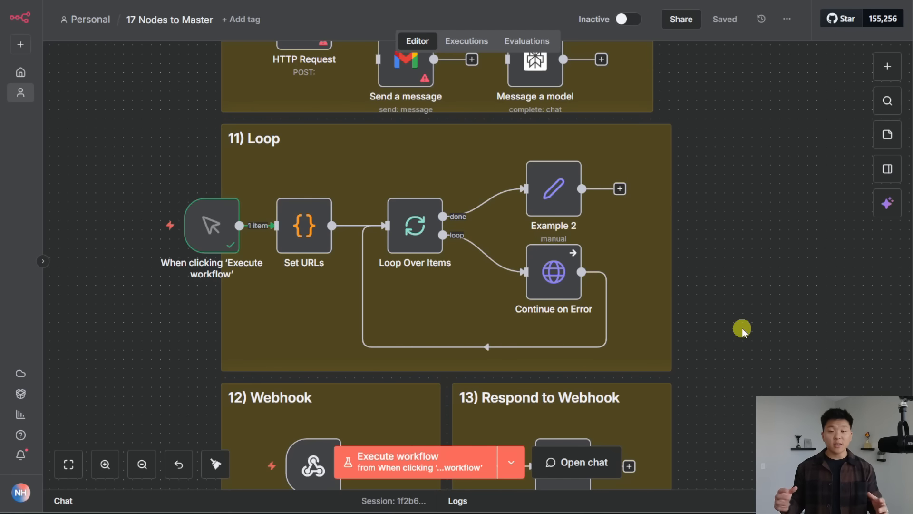
pyautogui.hscroll(-1, 742, 327)
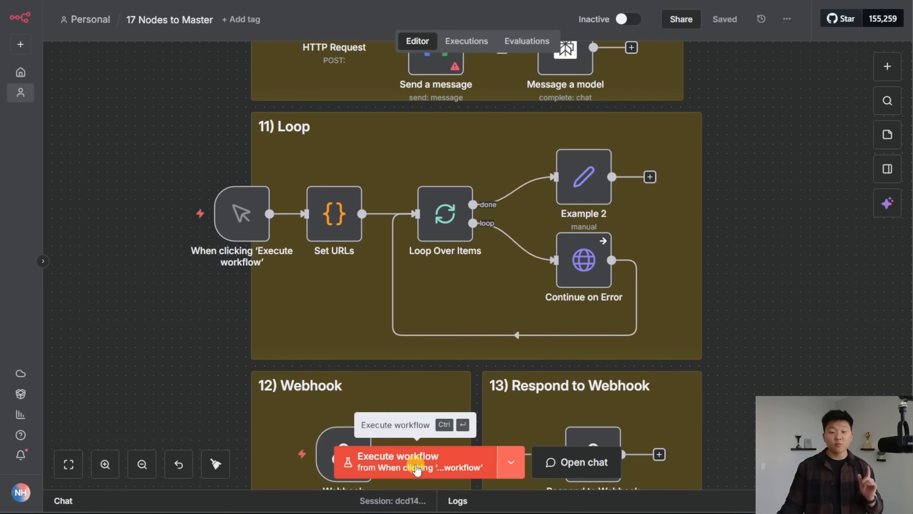
pyautogui.click(446, 463)
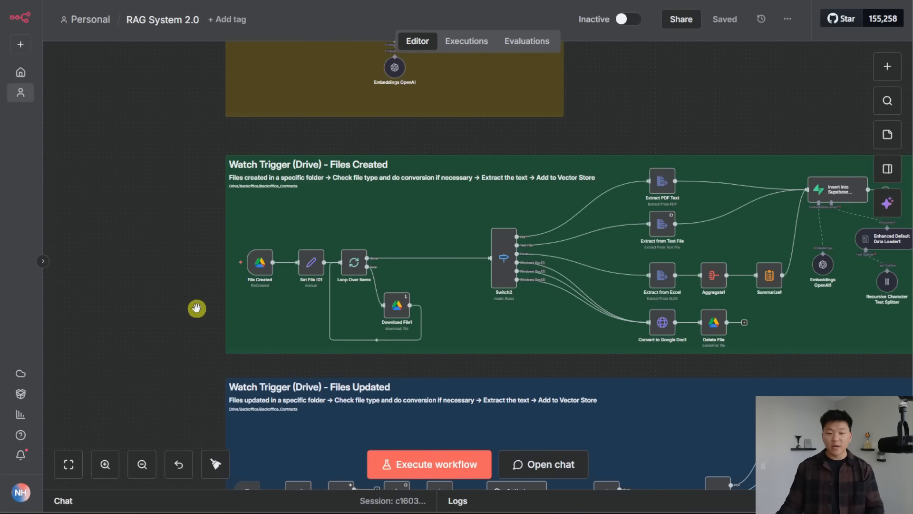
# Step: Examine the file download loop in the Files Created section of the RAG System 2.0 workflow
pyautogui.scroll(5, 197, 308)
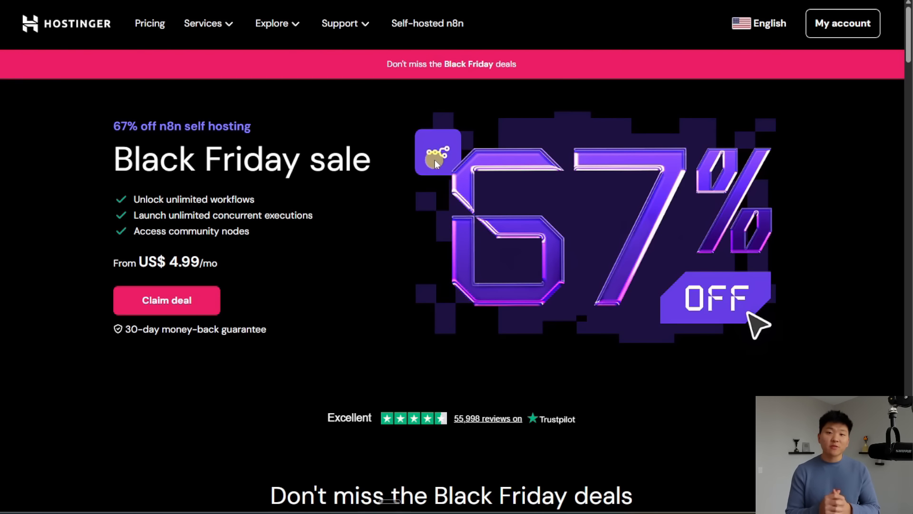
# Step: Review Hostinger's n8n self-hosting Black Friday offer, including its listed benefits and the KVM plan prices and specifications
pyautogui.moveTo(160, 126); pyautogui.dragTo(215, 127)
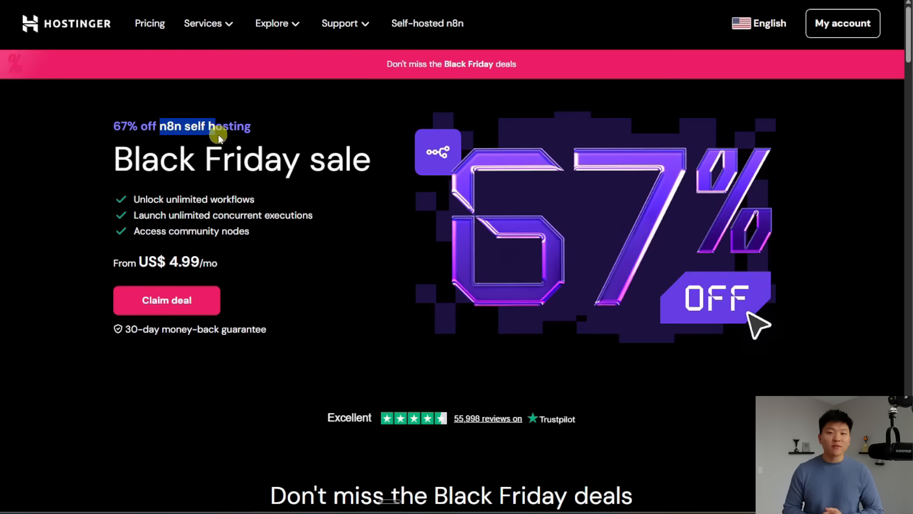
pyautogui.moveTo(136, 199); pyautogui.dragTo(266, 232)
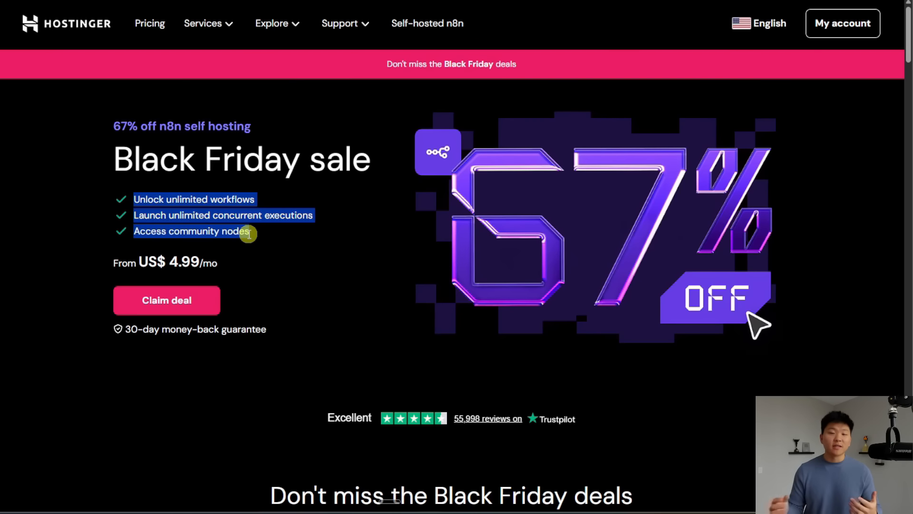
pyautogui.click(284, 233)
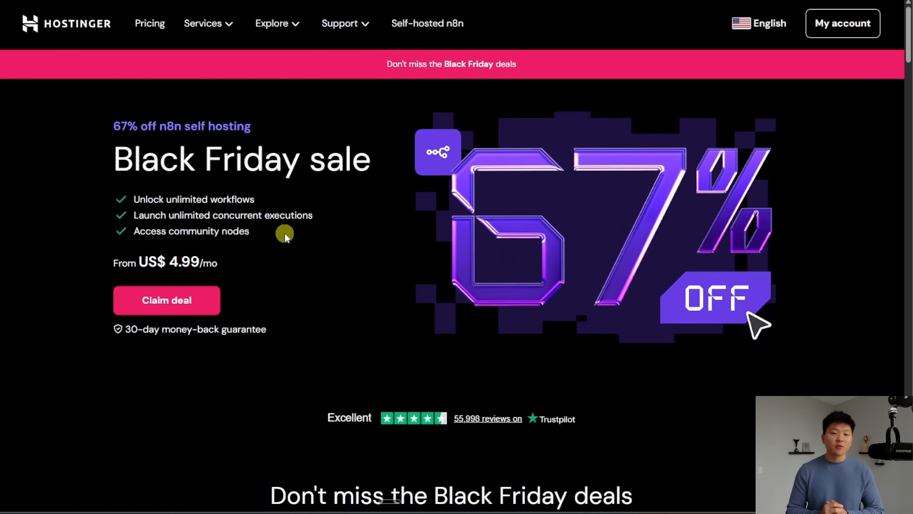
pyautogui.click(868, 461)
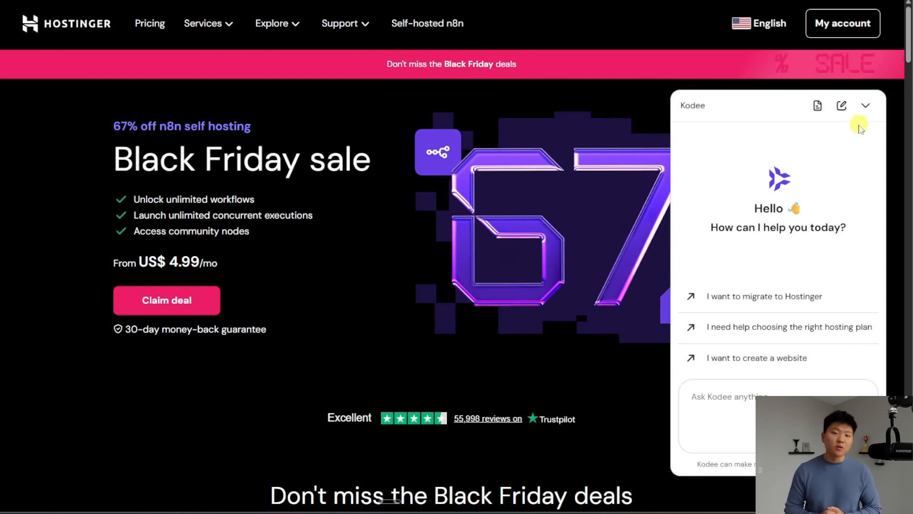
pyautogui.click(865, 107)
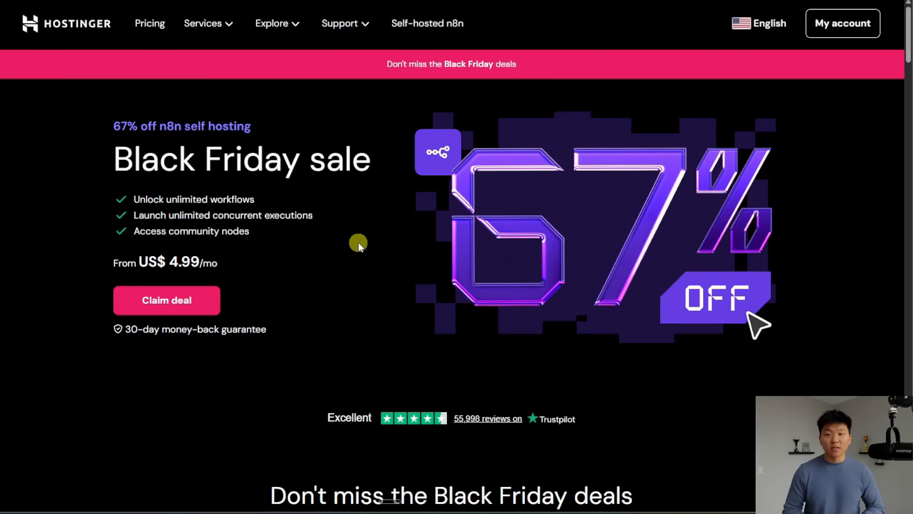
pyautogui.scroll(-7, 375, 240)
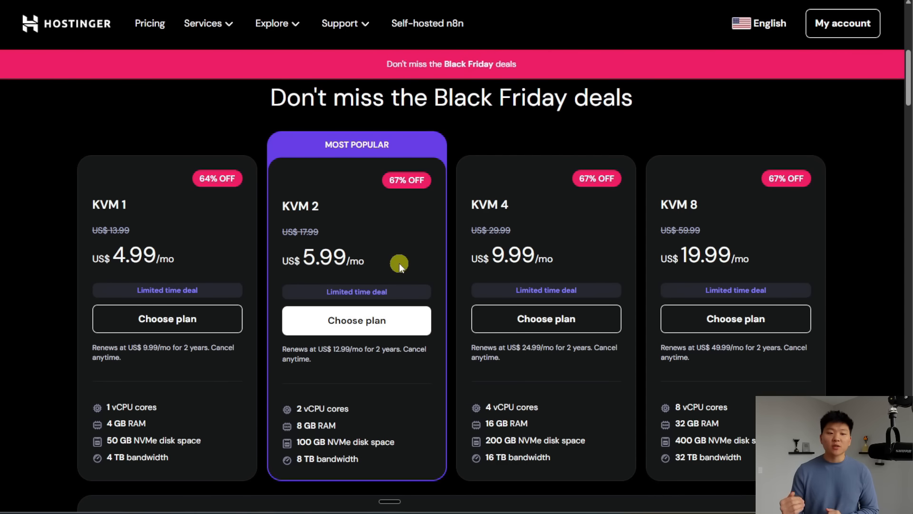
# Step: Choose the KVM 2 hosting plan and set its billing period to 1 month in the cart
pyautogui.click(385, 325)
pyautogui.click(281, 253)
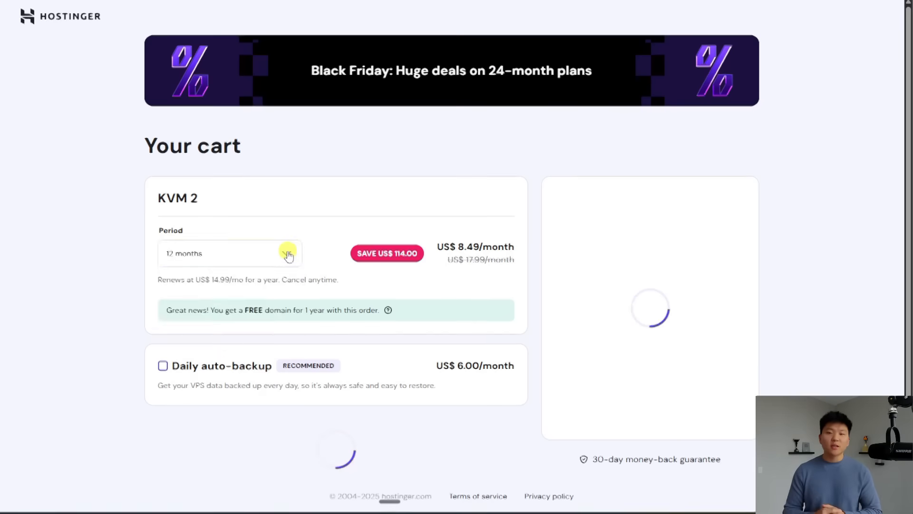
pyautogui.click(259, 280)
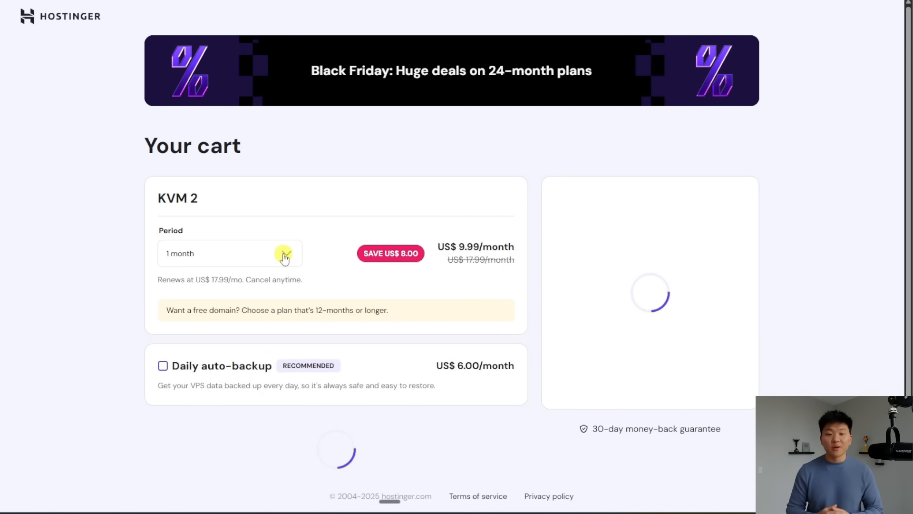
# Step: Set the KVM 2 billing period to 24 months and add daily auto-backup to the order
pyautogui.click(284, 254)
pyautogui.click(252, 332)
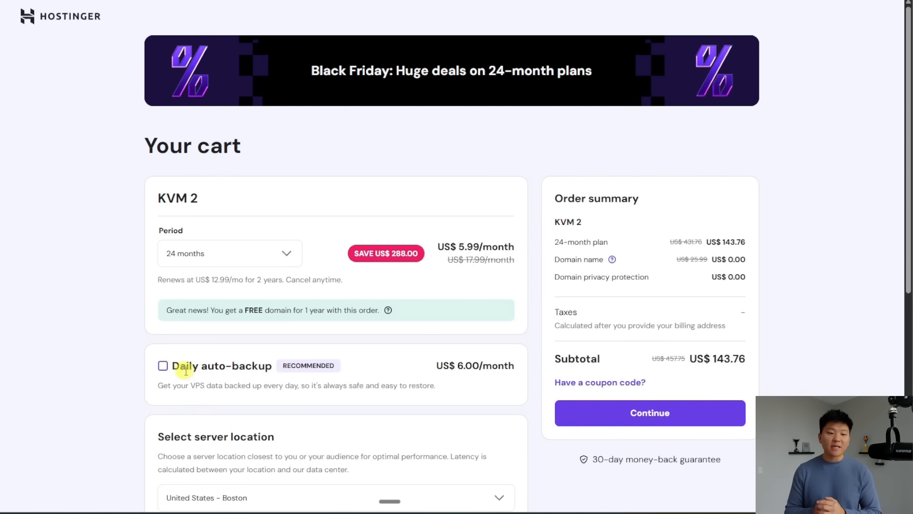
pyautogui.click(163, 365)
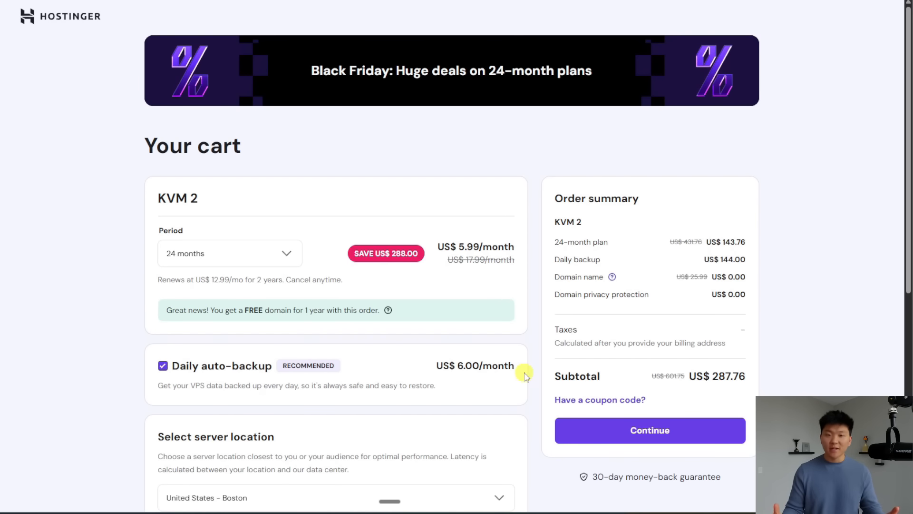
# Step: Switch the operating system choice from Plain OS to Application with n8n, and check the n8n (queue mode) description without choosing it
pyautogui.scroll(-8, 155, 280)
pyautogui.click(177, 277)
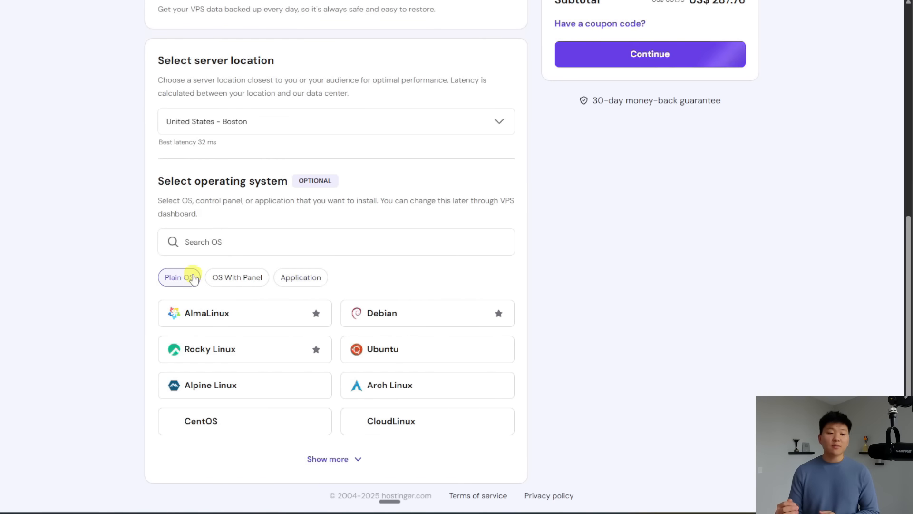
pyautogui.click(304, 277)
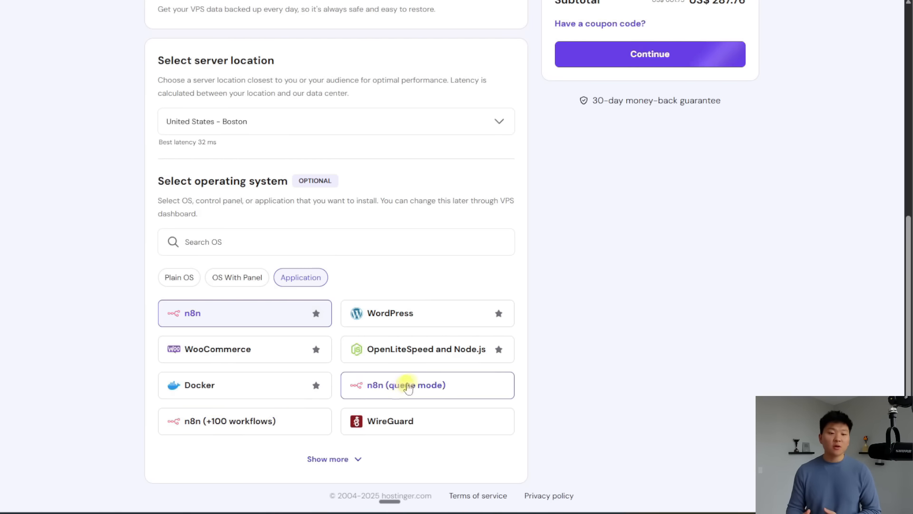
pyautogui.click(461, 380)
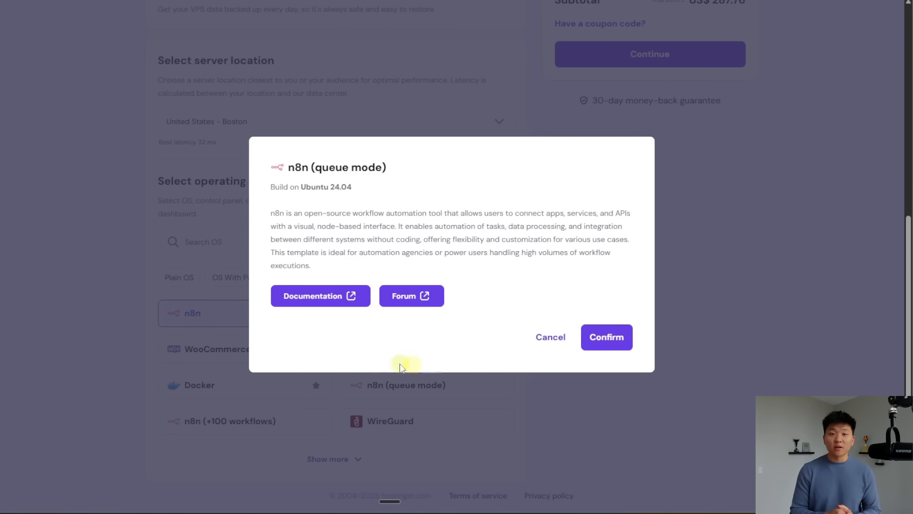
pyautogui.click(547, 338)
# Step: Recheck the billing period options, keeping 24 months, and apply the creator's coupon code to the KVM 2 order
pyautogui.click(292, 260)
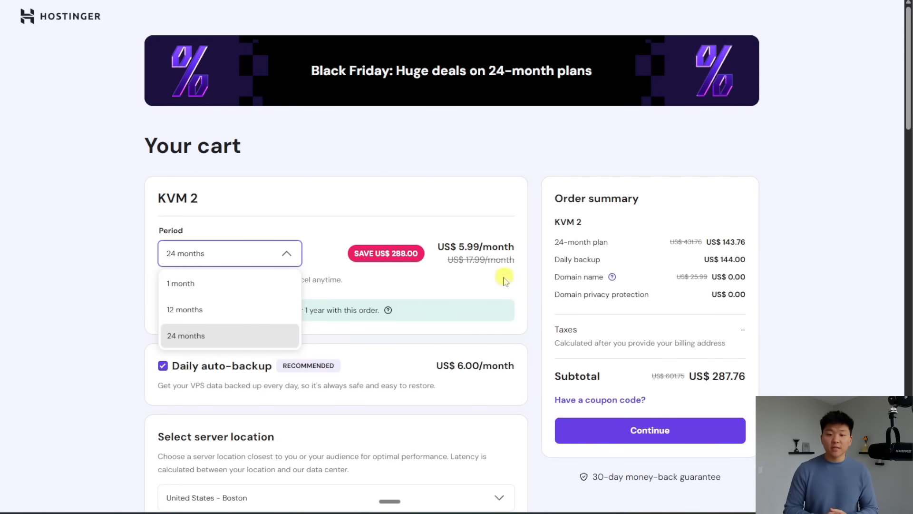
pyautogui.click(526, 271)
pyautogui.scroll(-4, 530, 271)
pyautogui.scroll(2, 582, 337)
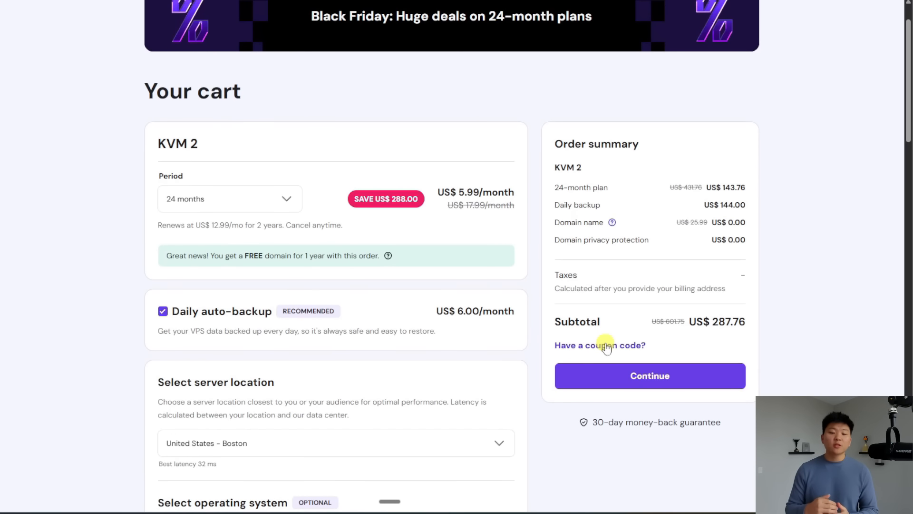
pyautogui.click(598, 345)
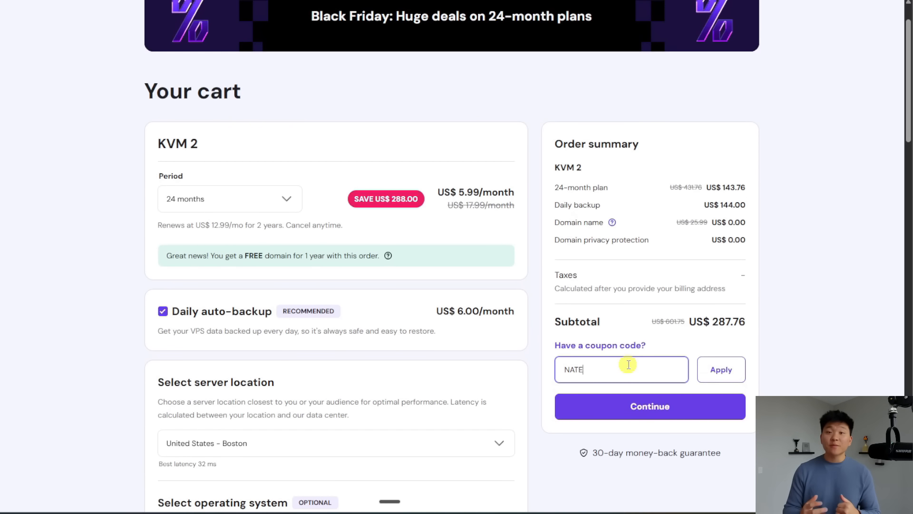
pyautogui.write('NATEHERK')
pyautogui.click(713, 369)
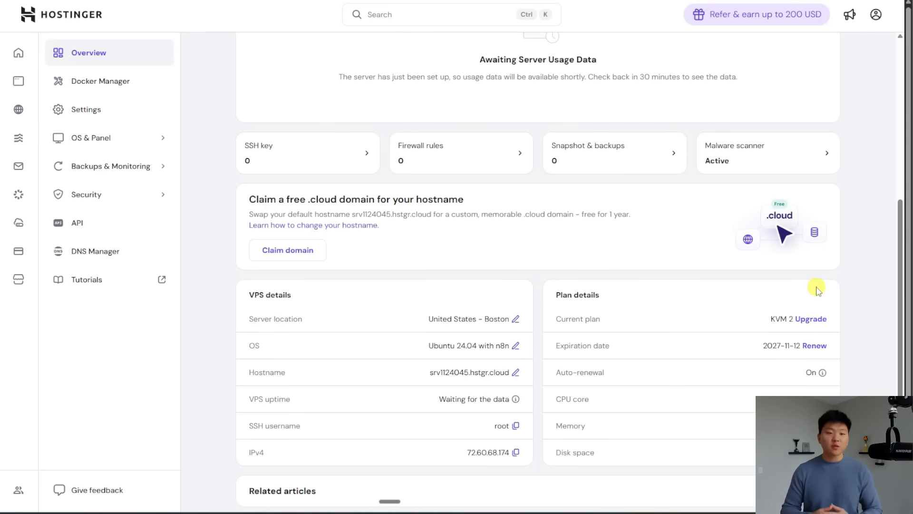
# Step: Open the self-hosted n8n app from the VPS overview and start creating a workflow
pyautogui.scroll(5, 816, 288)
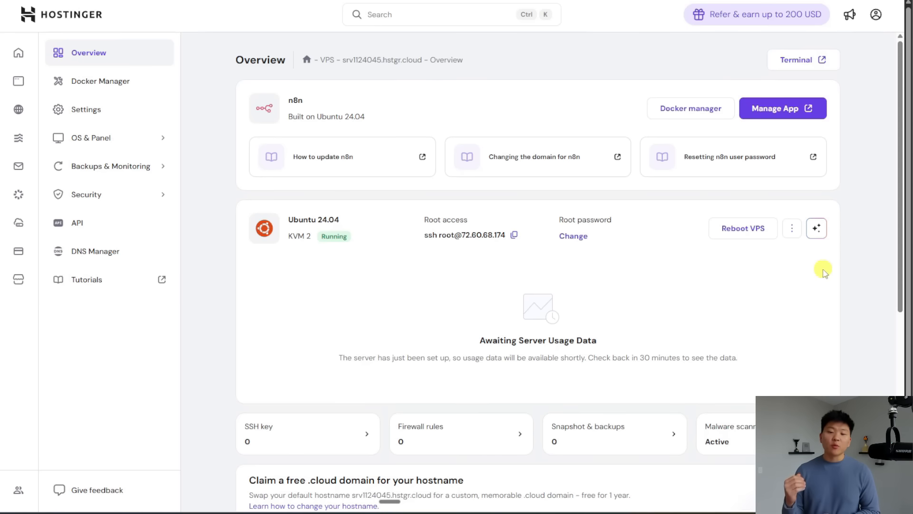
pyautogui.click(790, 108)
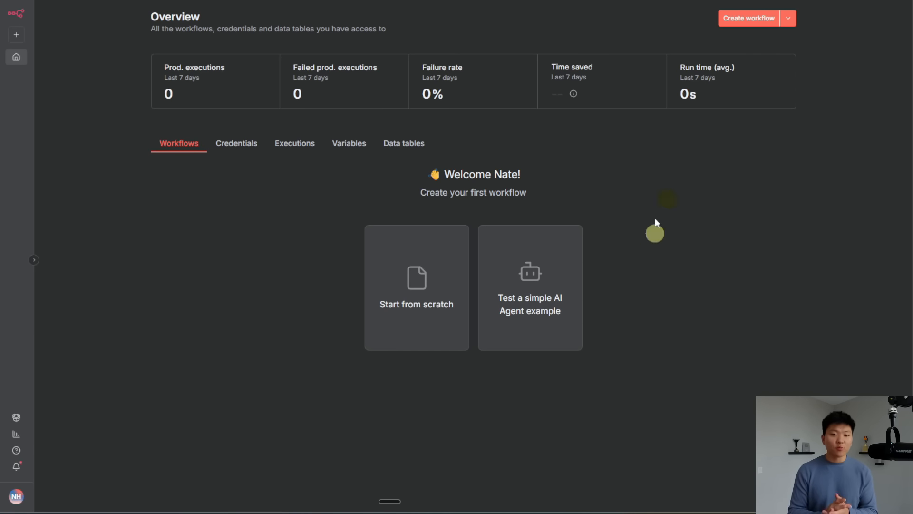
pyautogui.click(732, 18)
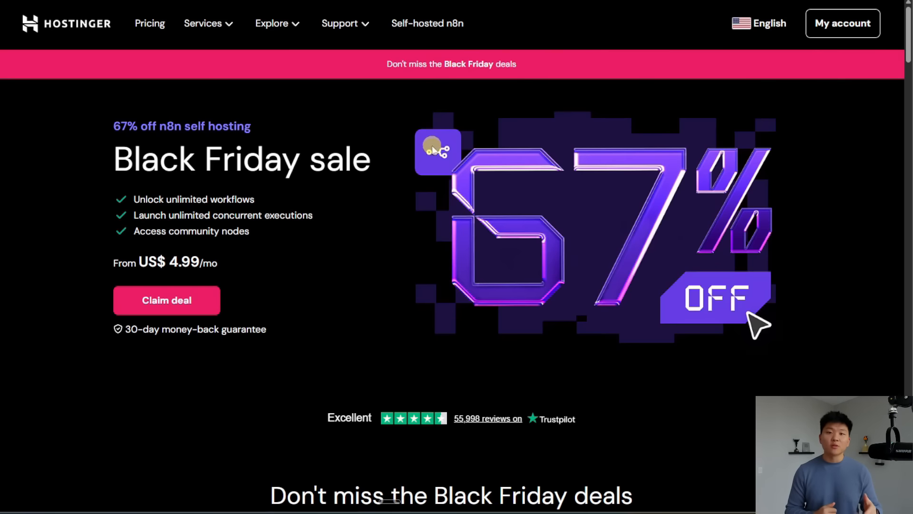
pyautogui.moveTo(158, 127); pyautogui.dragTo(204, 127)
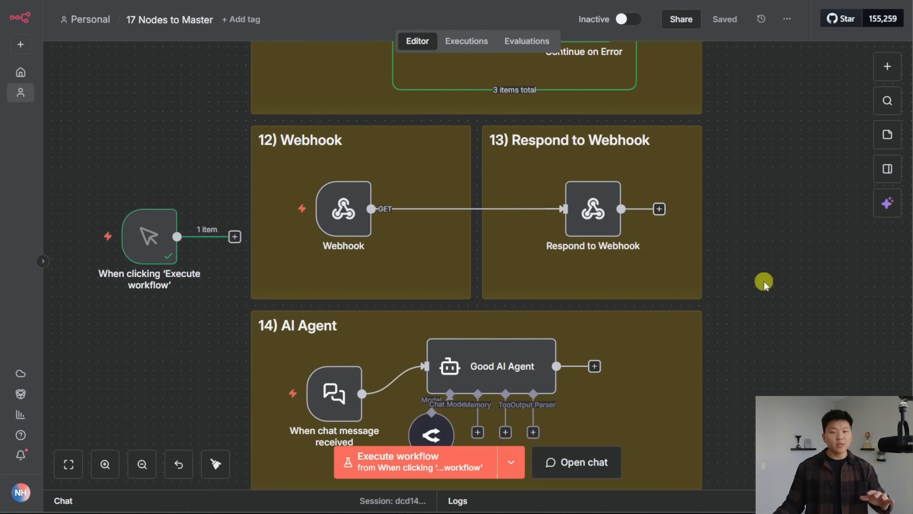
# Step: Review the earlier sections of 17 Nodes to Master, from the schedule and event triggers to Code and HTTP Request
pyautogui.scroll(20, 763, 284)
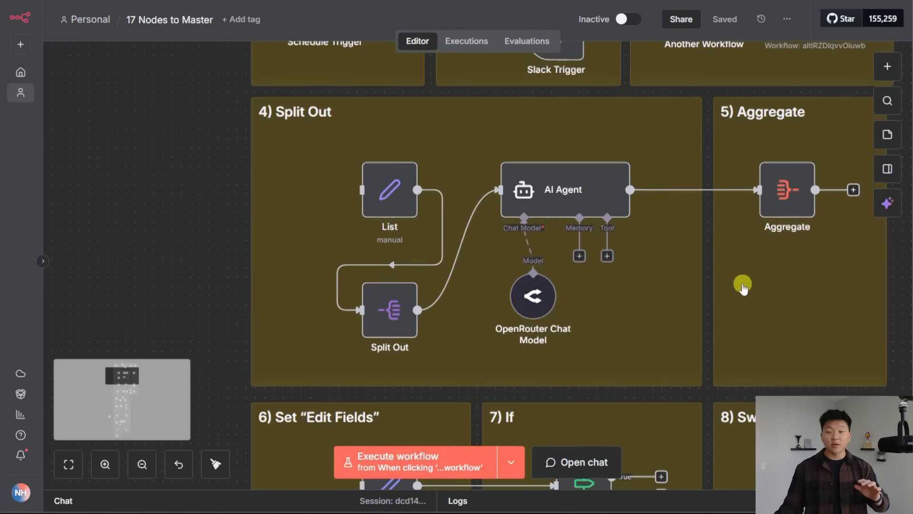
pyautogui.scroll(-3, 741, 283)
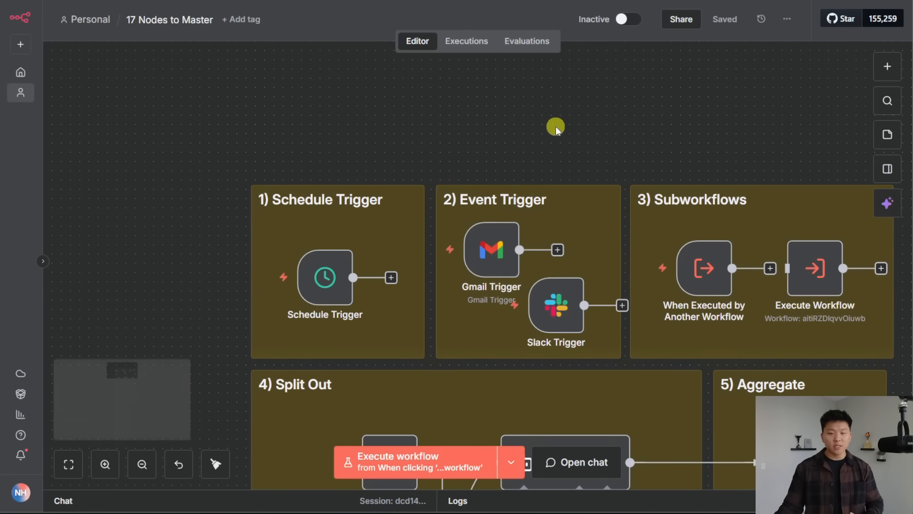
pyautogui.scroll(-1, 555, 127)
pyautogui.scroll(-20, 591, 248)
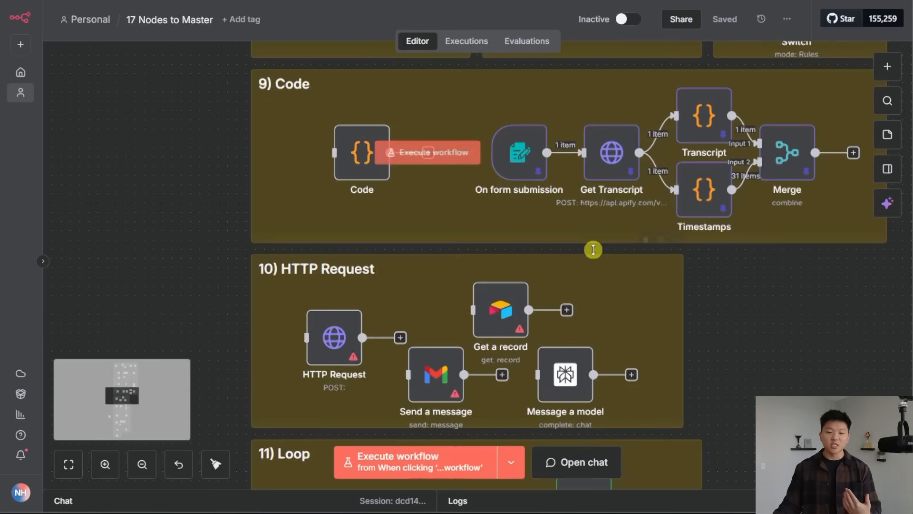
pyautogui.scroll(3, 593, 252)
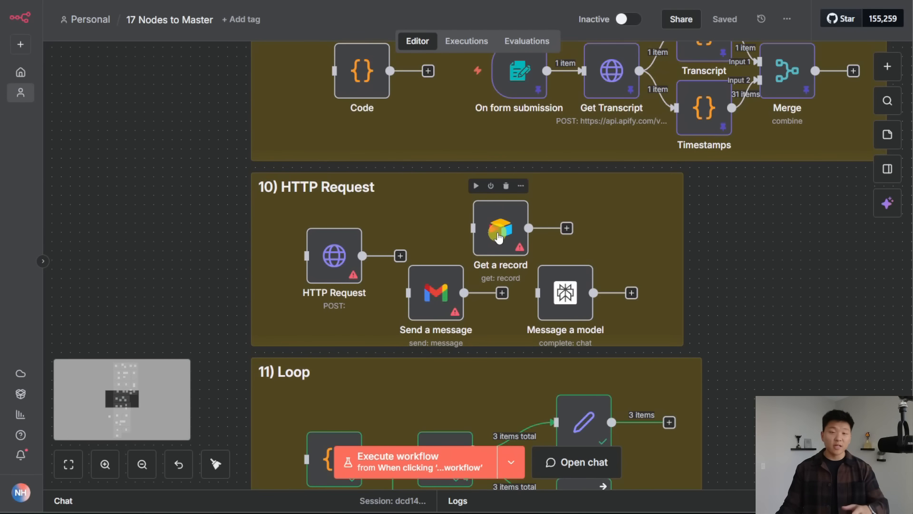
pyautogui.scroll(20, 662, 128)
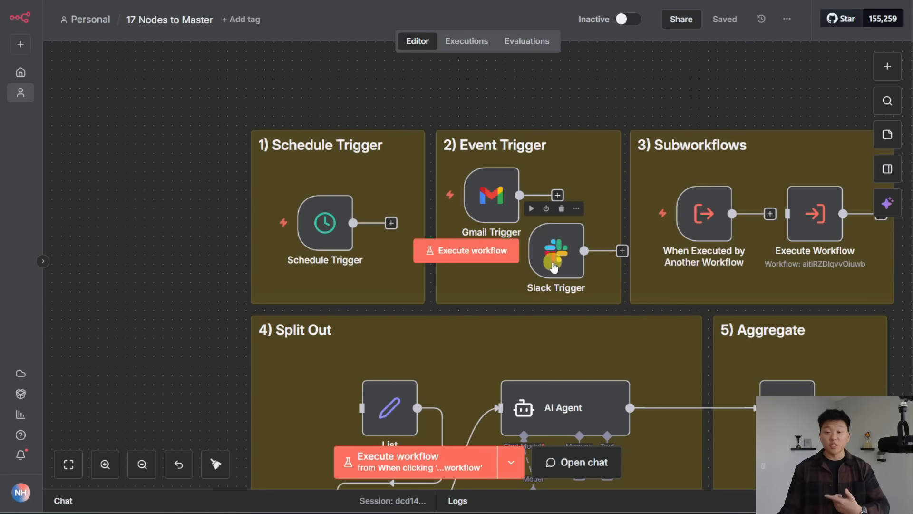
pyautogui.scroll(-20, 561, 271)
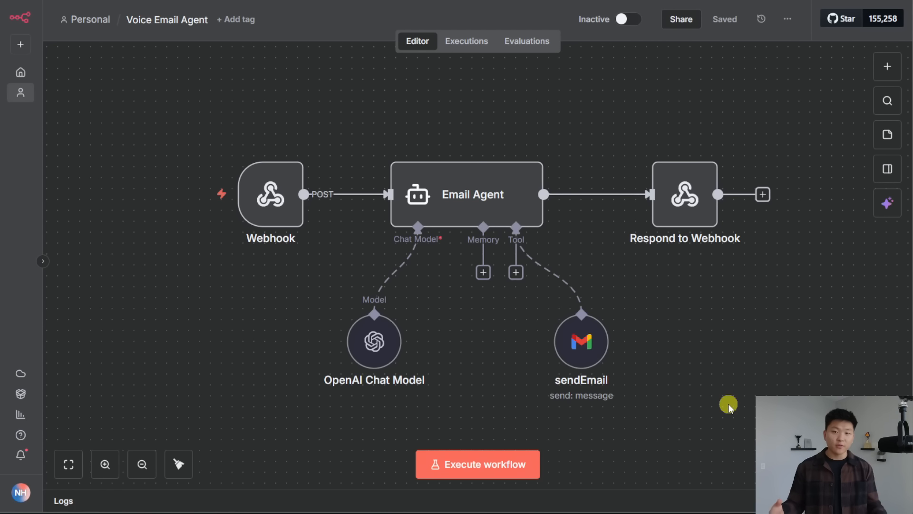
# Step: Examine how Webhook, Email Agent and Respond to Webhook connect in Voice Email Agent, and compare sections 12 and 13 of 17 Nodes to Master
pyautogui.moveTo(159, 119); pyautogui.dragTo(342, 285)
pyautogui.moveTo(323, 118); pyautogui.dragTo(628, 421)
pyautogui.moveTo(596, 114); pyautogui.dragTo(795, 300)
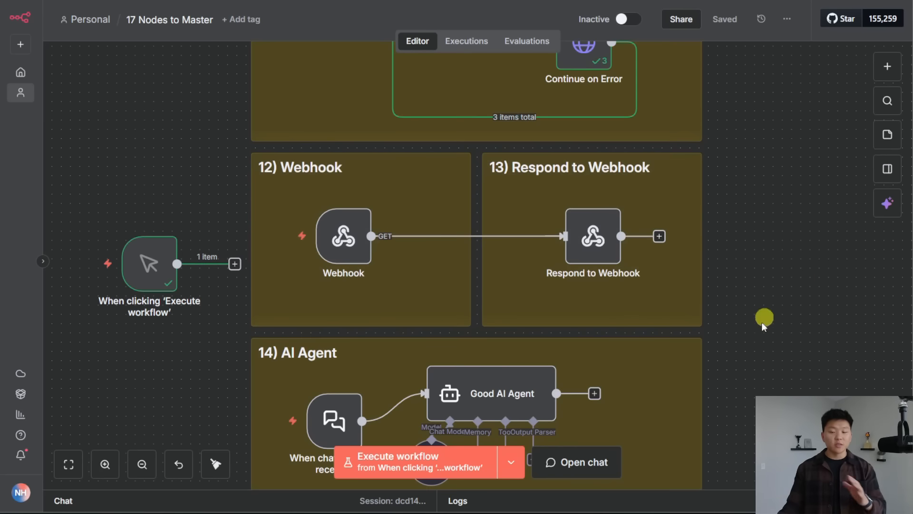
pyautogui.moveTo(756, 332); pyautogui.dragTo(189, 143)
pyautogui.click(805, 245)
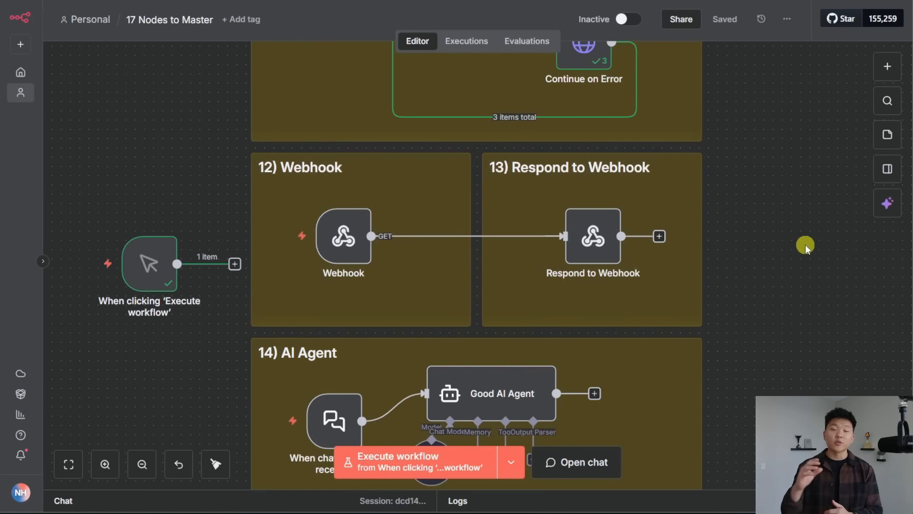
# Step: Inspect the OpenRouter chat model in section 14, AI Agent, and open the Good AI Agent node's parameters
pyautogui.scroll(-4, 809, 257)
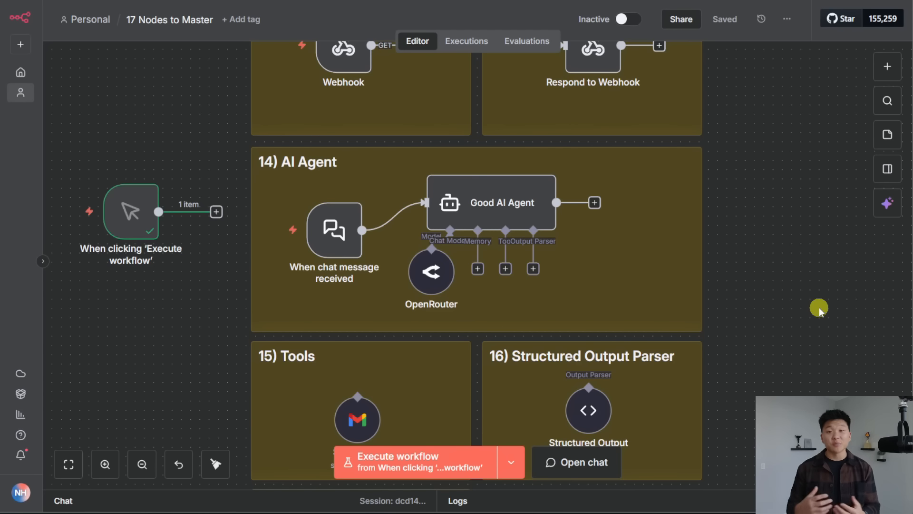
pyautogui.moveTo(522, 212)
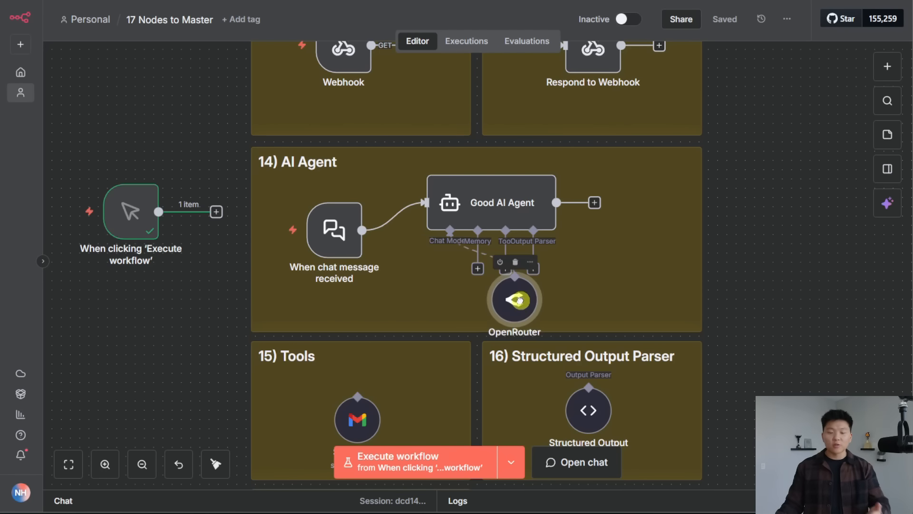
pyautogui.click(434, 265)
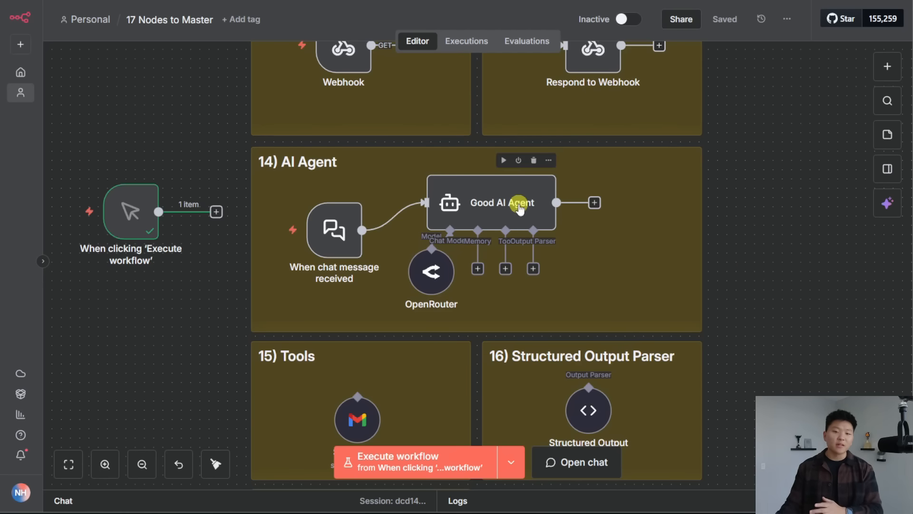
pyautogui.doubleClick(501, 204)
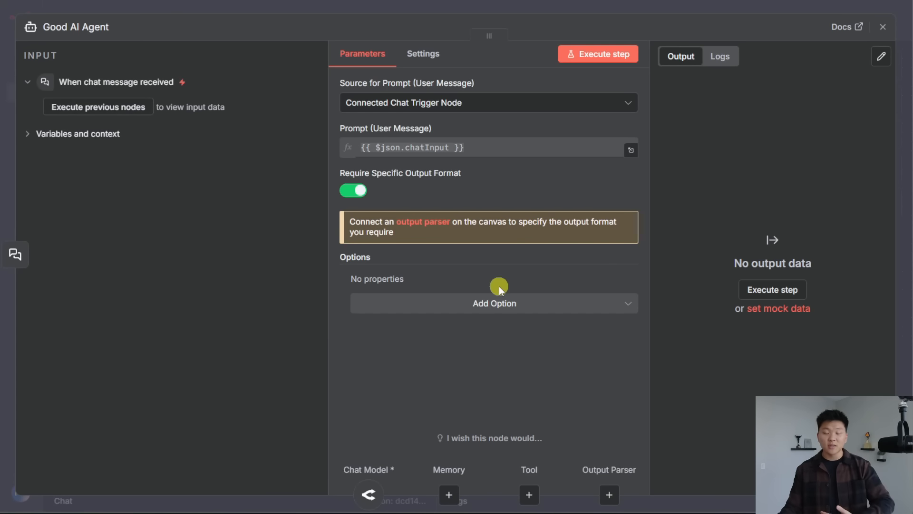
# Step: Leave the agent node and look over the agents in the AI Versus workflow's scene and image creation sections
pyautogui.click(681, 8)
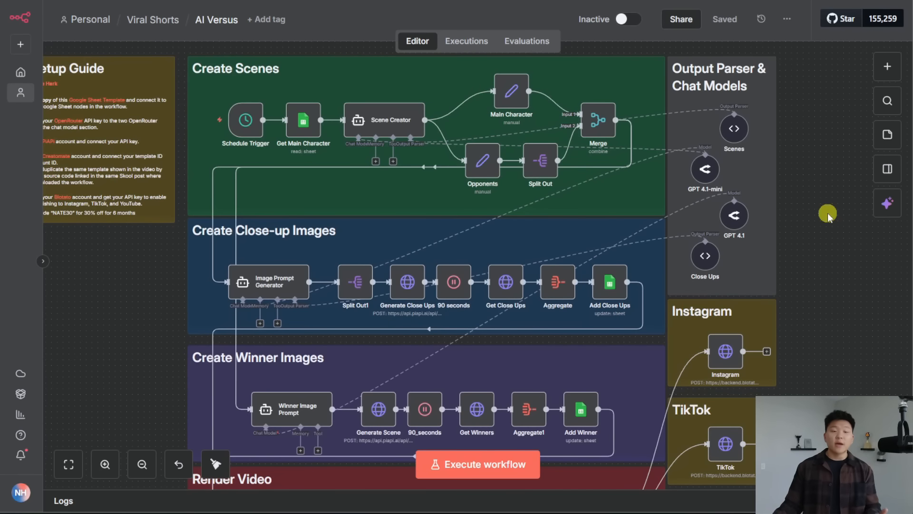
pyautogui.scroll(-3, 825, 209)
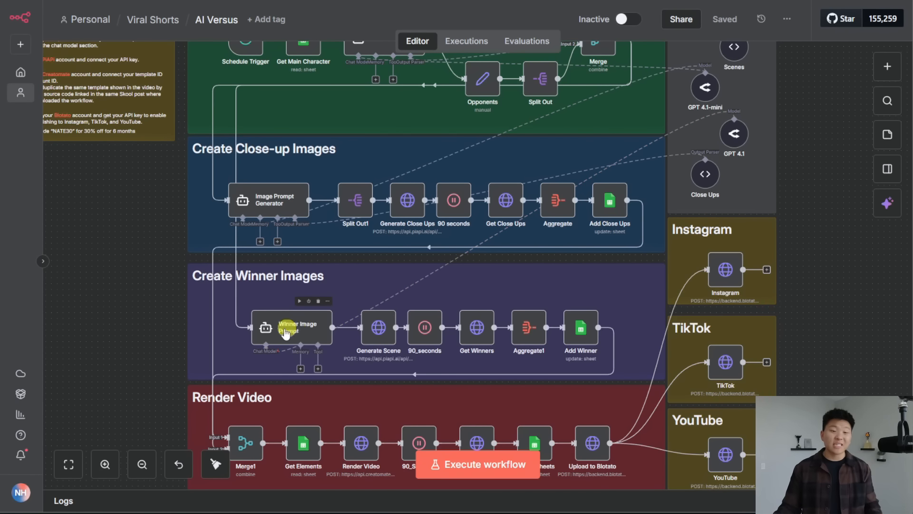
pyautogui.scroll(2, 170, 315)
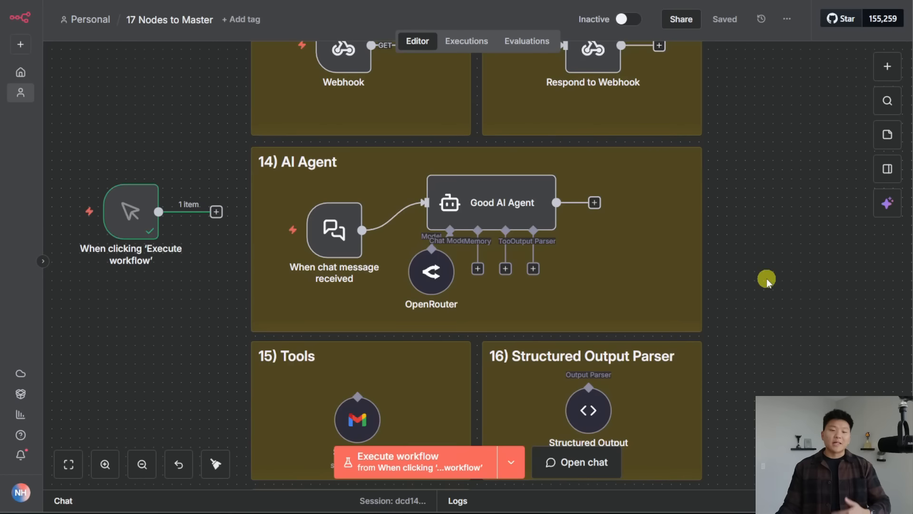
# Step: Move the Send Email tool aside within section 15, Tools, and browse the list of tools available for Good AI Agent
pyautogui.scroll(-1, 767, 278)
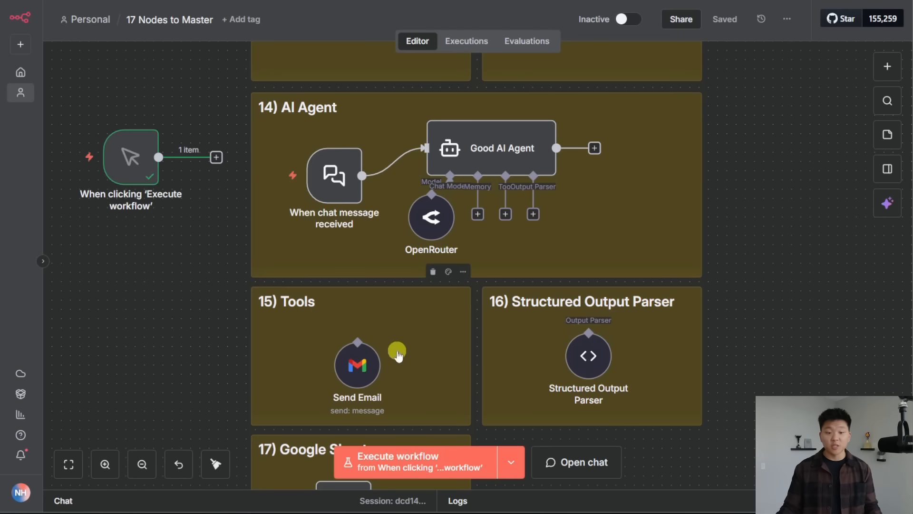
pyautogui.moveTo(367, 373); pyautogui.dragTo(331, 373)
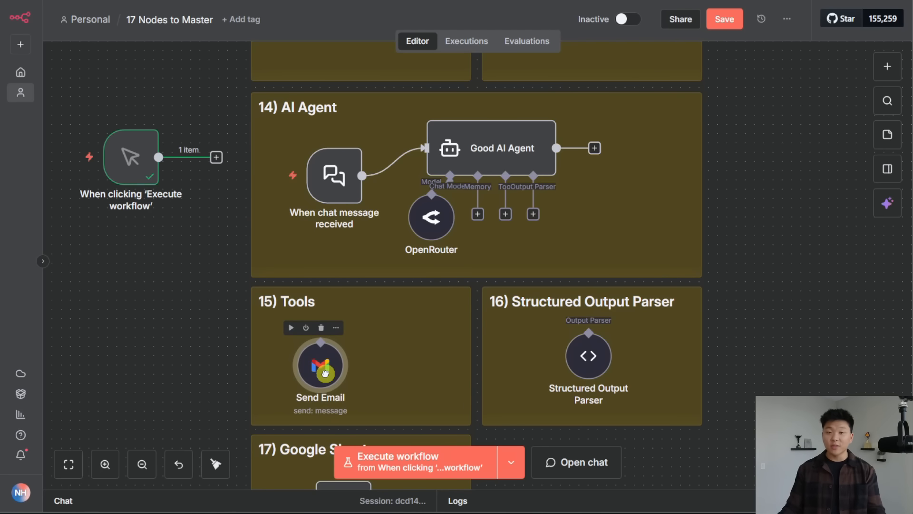
pyautogui.click(505, 214)
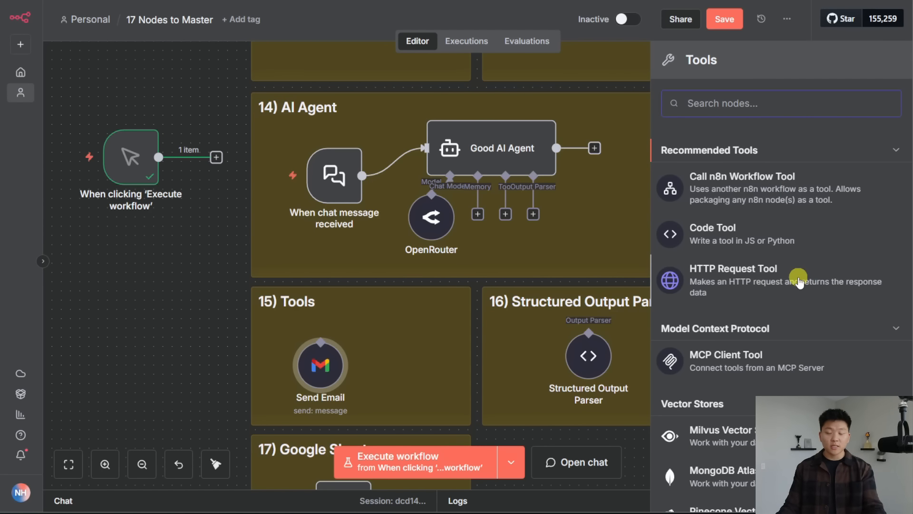
pyautogui.scroll(-3, 799, 281)
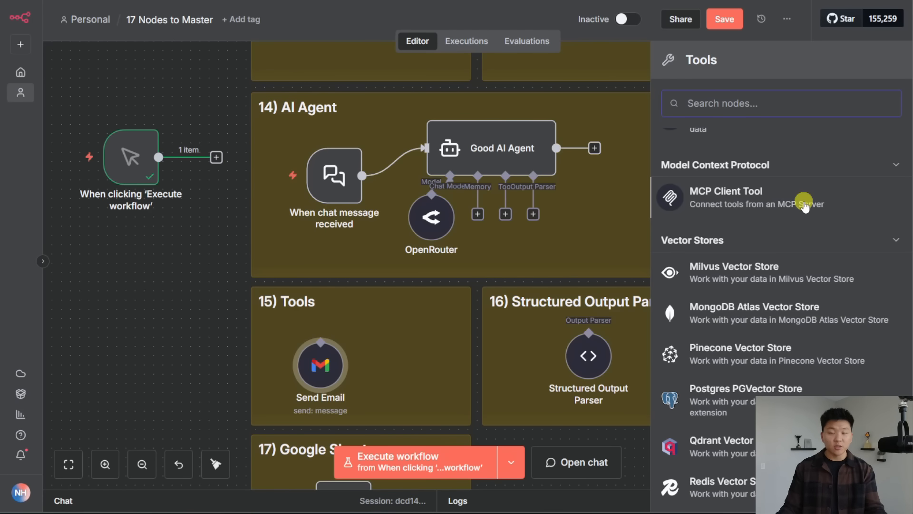
pyautogui.scroll(-7, 802, 228)
pyautogui.scroll(-15, 801, 276)
pyautogui.scroll(-20, 803, 284)
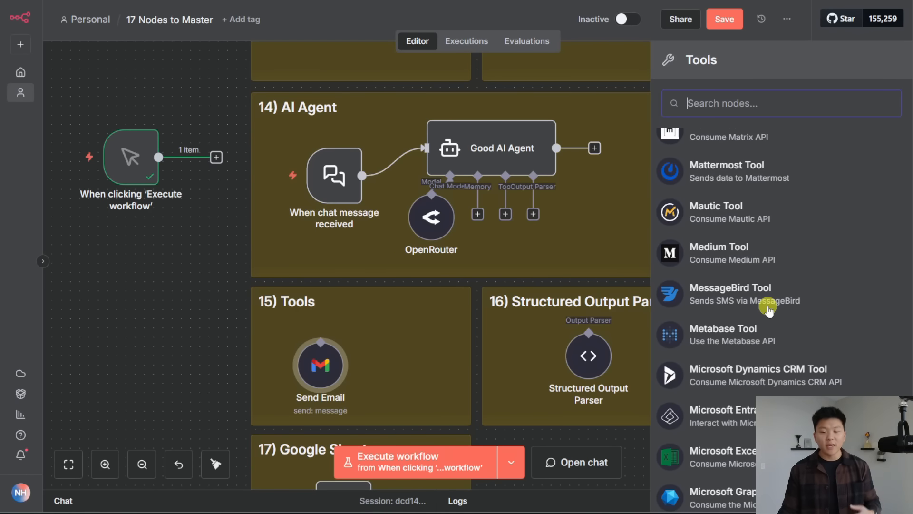
# Step: Reposition the Send Email tool in section 15 and connect it to Good AI Agent's Tool input
pyautogui.click(175, 330)
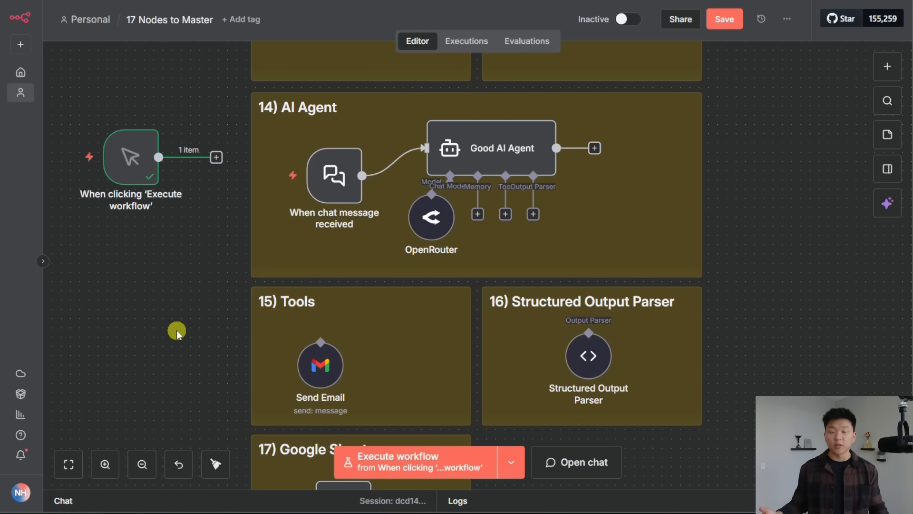
pyautogui.moveTo(320, 364); pyautogui.dragTo(374, 356)
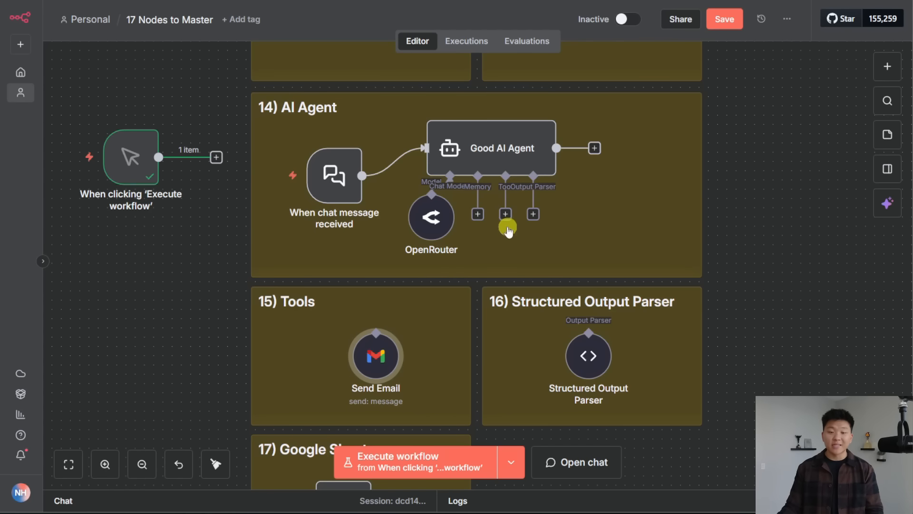
pyautogui.moveTo(505, 213); pyautogui.dragTo(376, 333)
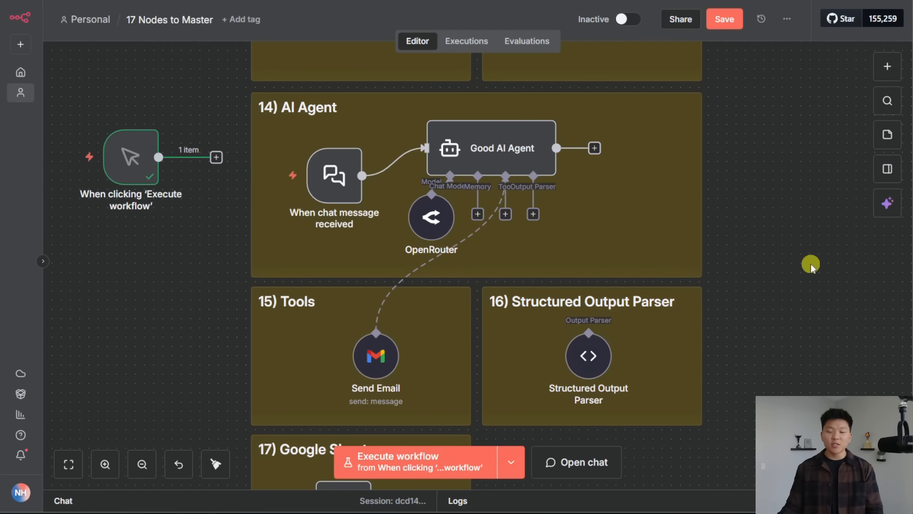
# Step: Review Send Email's parameters, especially the To, Subject and Message fields filled in by the model
pyautogui.doubleClick(367, 358)
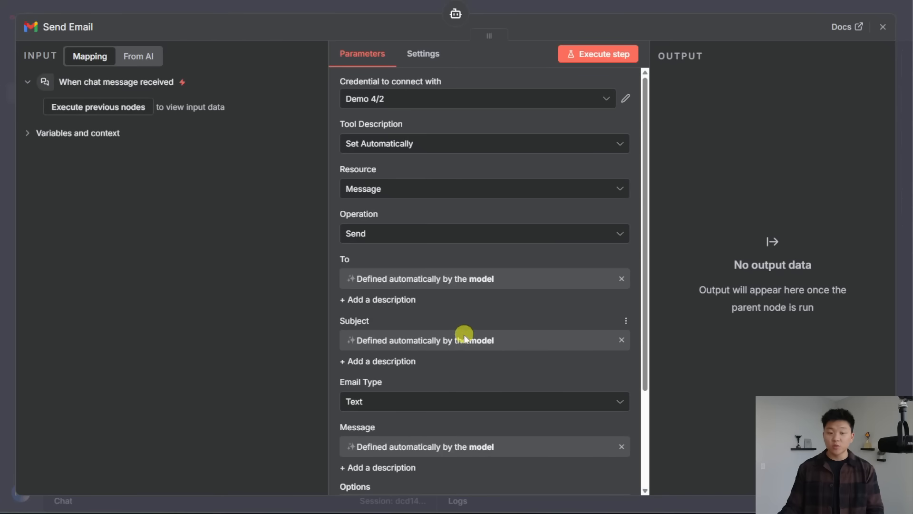
pyautogui.scroll(-2, 468, 274)
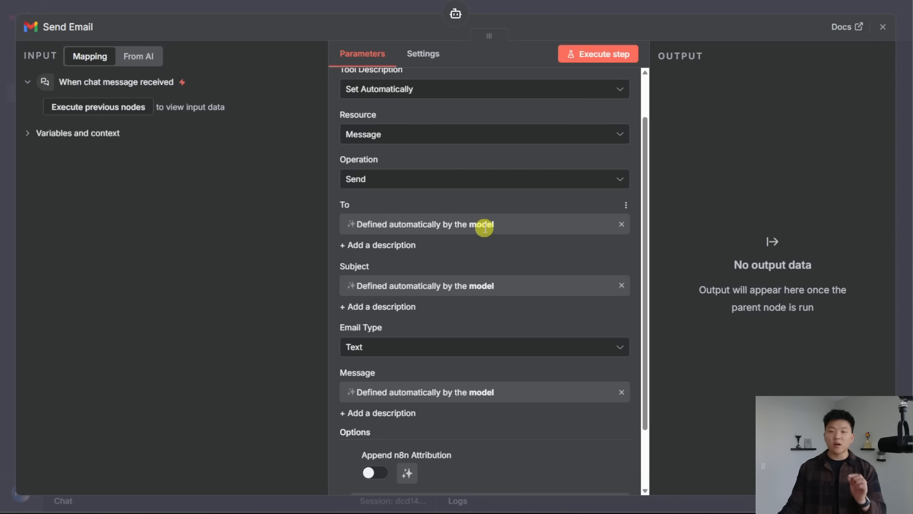
pyautogui.click(643, 12)
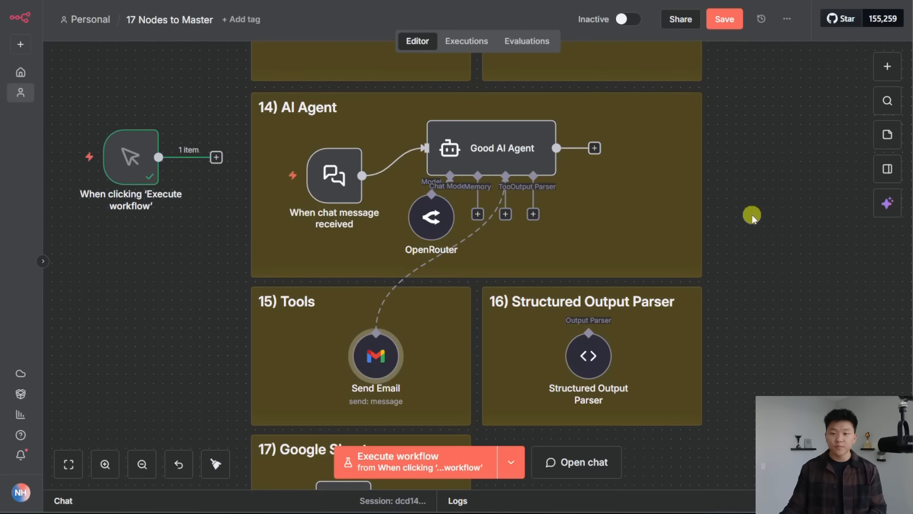
# Step: Ask the agent in chat to email the example contact about lunch today or tomorrow, and inspect the values passed to Send Email
pyautogui.click(567, 467)
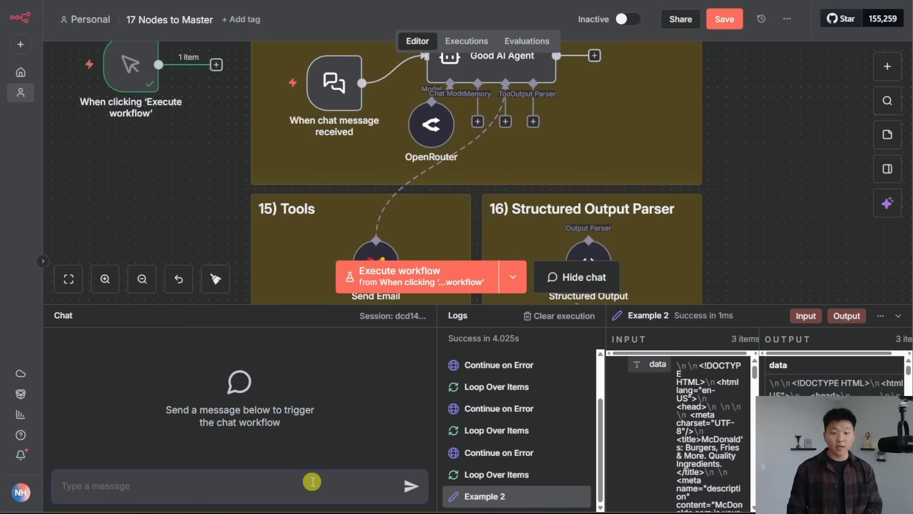
pyautogui.hotkey('ctrl', 'v')
pyautogui.press('Return')
pyautogui.click(555, 265)
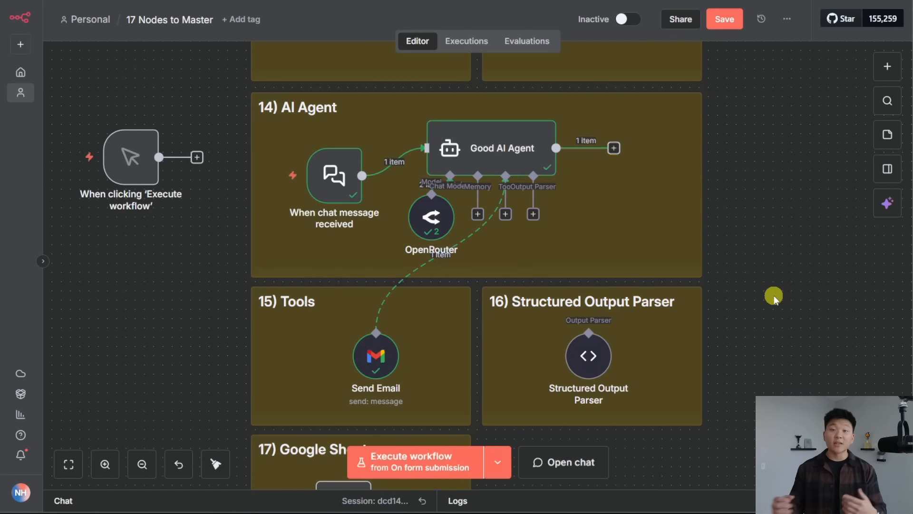
pyautogui.doubleClick(387, 359)
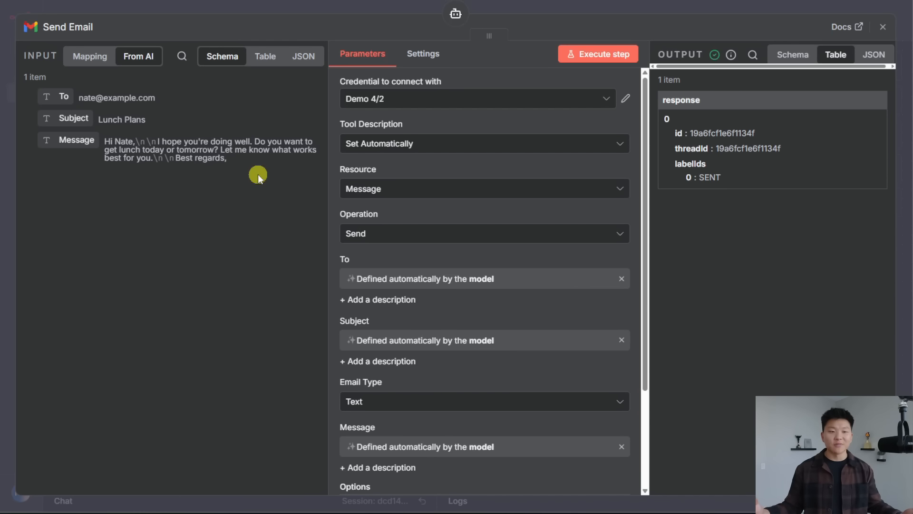
pyautogui.click(683, 8)
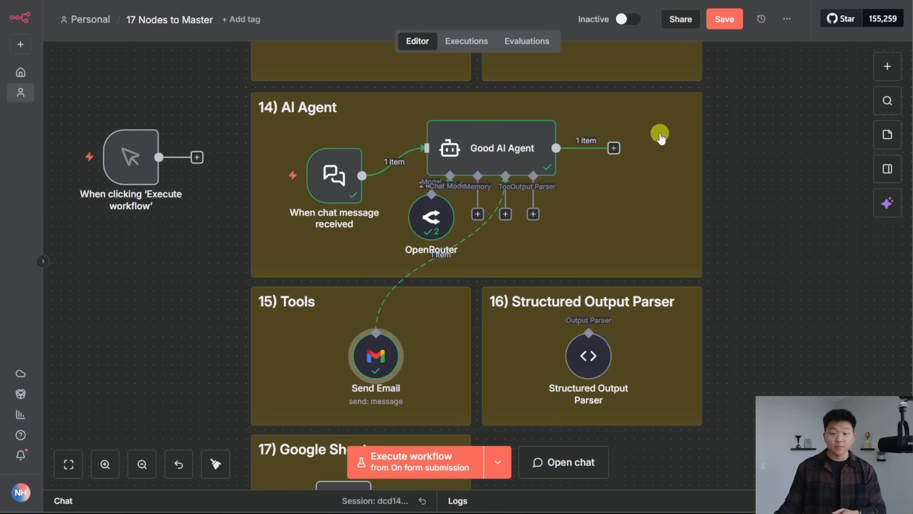
# Step: Disconnect Send Email from Good AI Agent and add a Gmail Send a message node after the agent
pyautogui.click(441, 255)
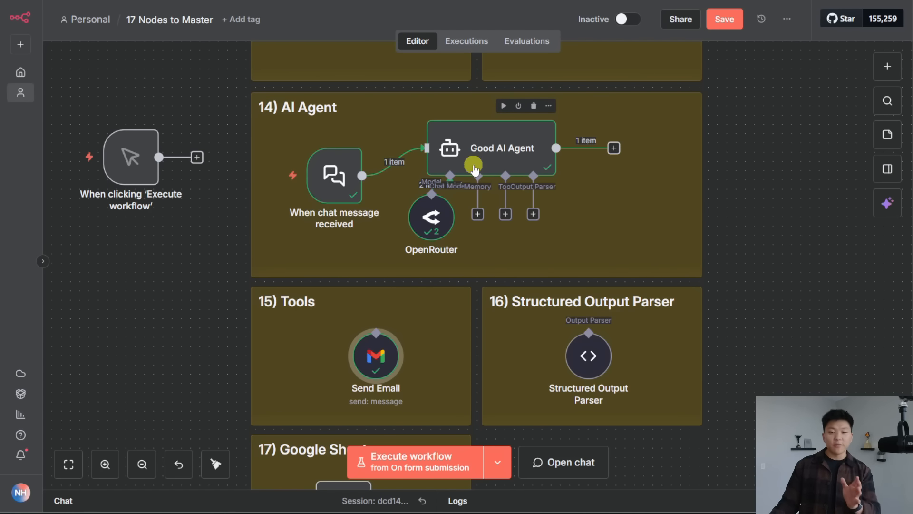
pyautogui.click(614, 147)
pyautogui.write('gmail')
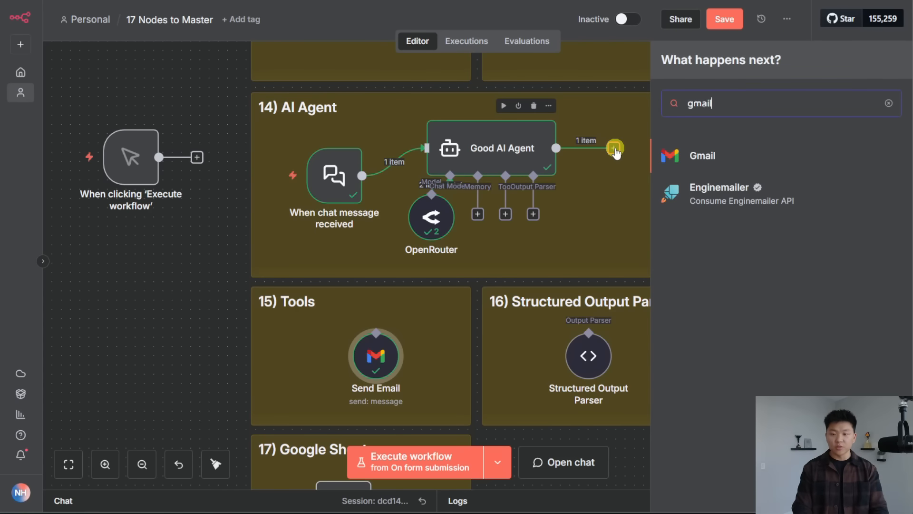
pyautogui.press('Return')
pyautogui.scroll(-1, 742, 293)
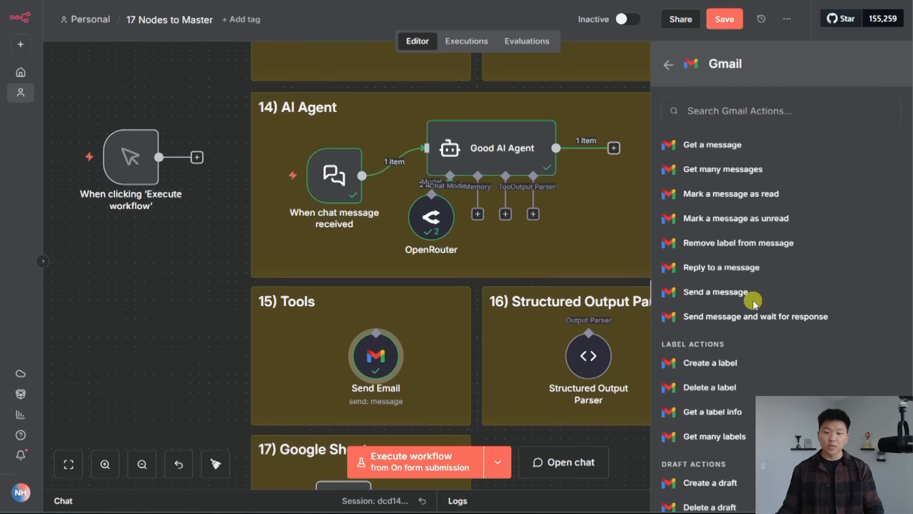
pyautogui.click(752, 301)
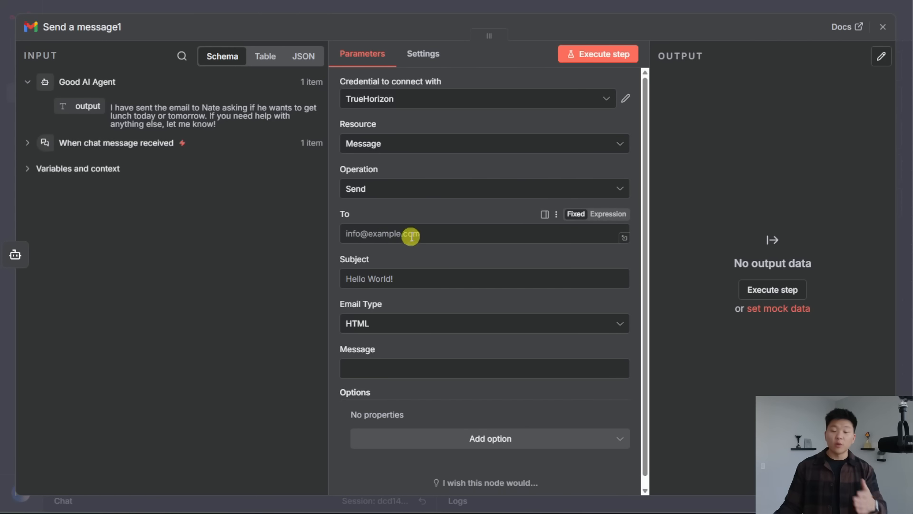
# Step: Try mapping the agent's output to the new Gmail node's Subject, and clear the expression again
pyautogui.click(387, 232)
pyautogui.click(413, 282)
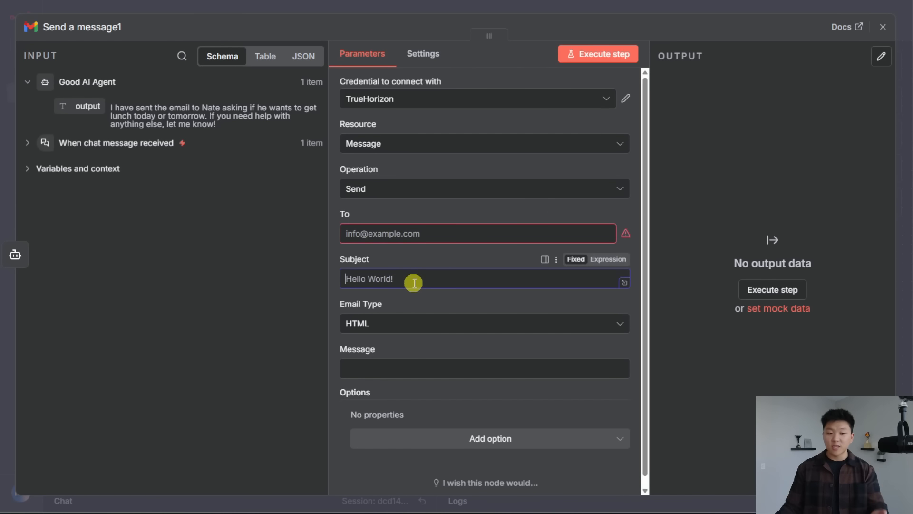
pyautogui.moveTo(79, 105); pyautogui.dragTo(411, 283)
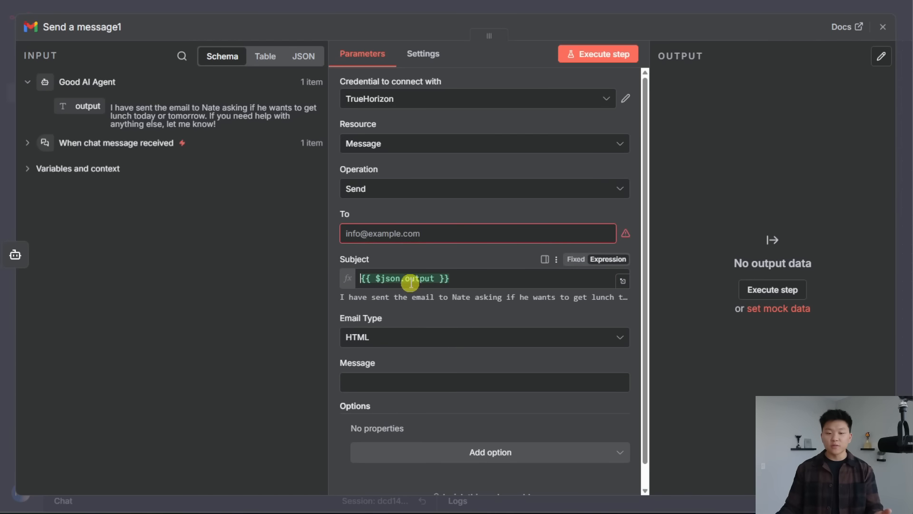
pyautogui.tripleClick(411, 283)
pyautogui.press('BackSpace')
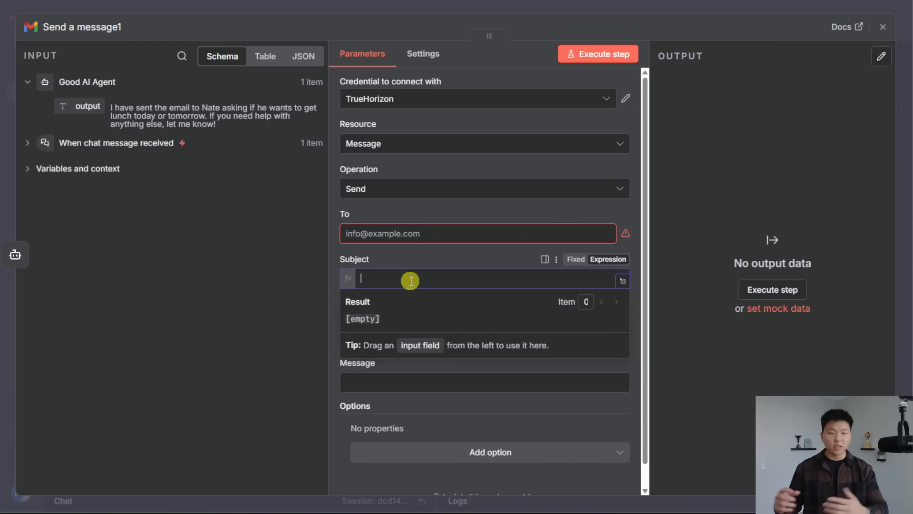
pyautogui.click(424, 259)
pyautogui.click(689, 10)
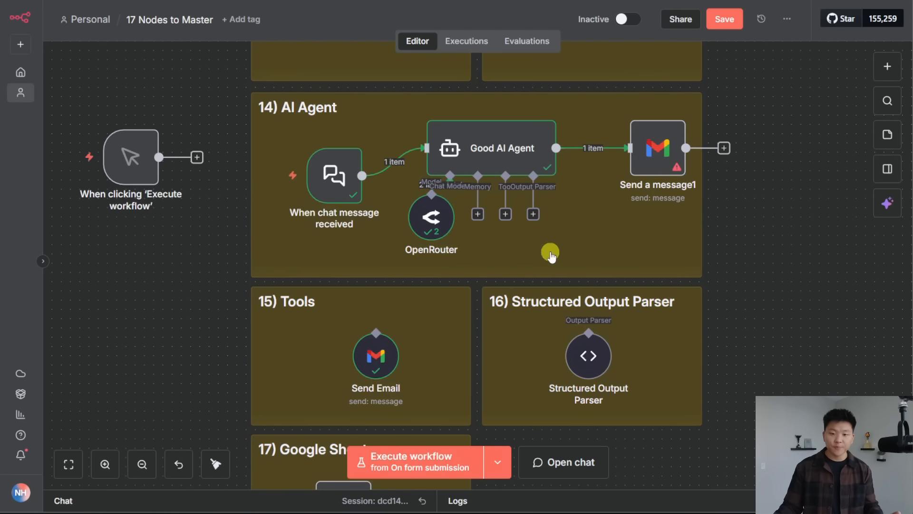
# Step: Connect Structured Output Parser to Good AI Agent's Output Parser input and check the agent's Require Specific Output Format setting
pyautogui.moveTo(534, 213); pyautogui.dragTo(588, 332)
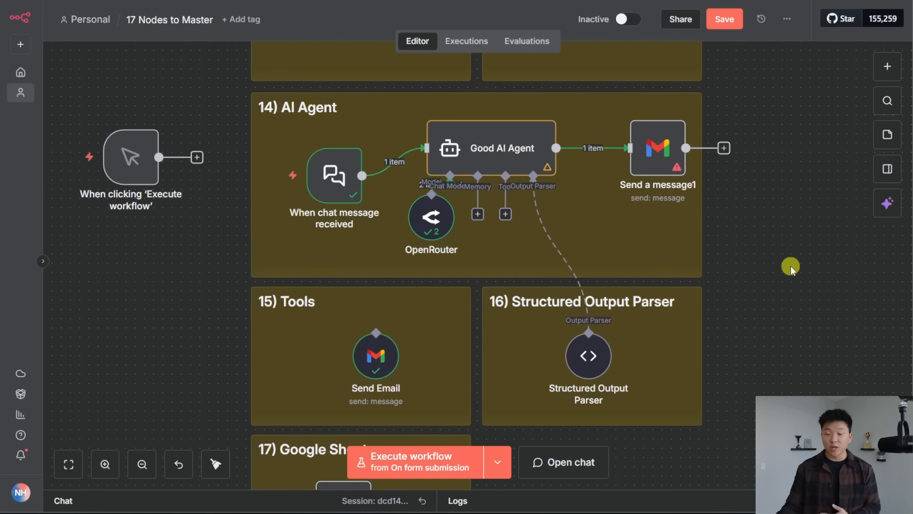
pyautogui.moveTo(533, 204)
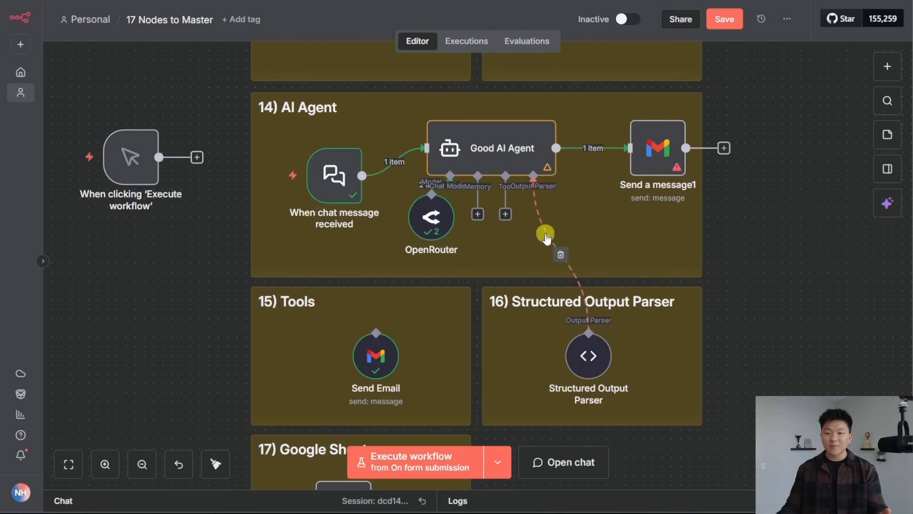
pyautogui.doubleClick(521, 148)
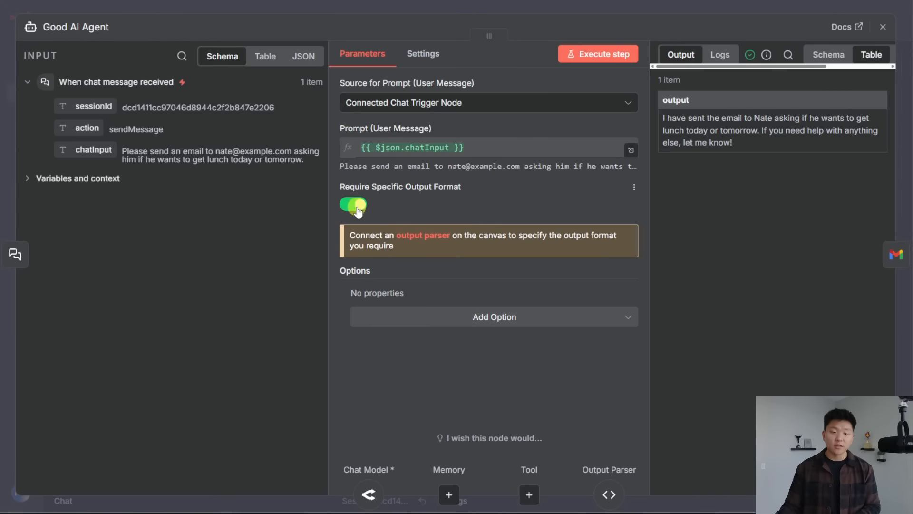
pyautogui.click(686, 7)
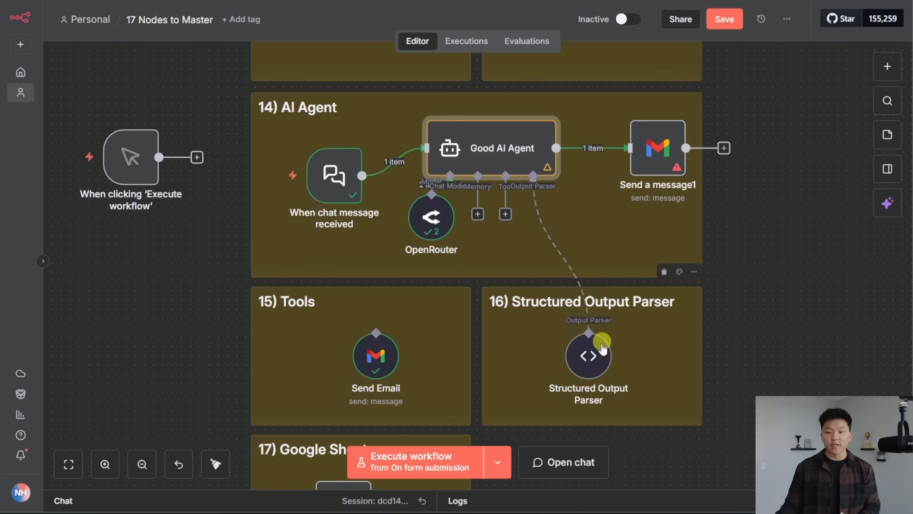
# Step: Read the Structured Output Parser's JSON schema with its to, subject and email properties
pyautogui.doubleClick(591, 370)
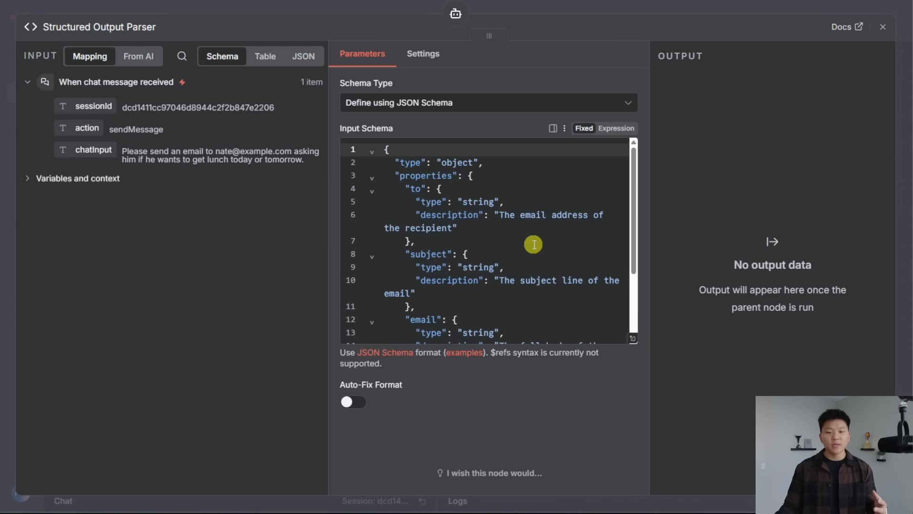
pyautogui.scroll(-3, 531, 242)
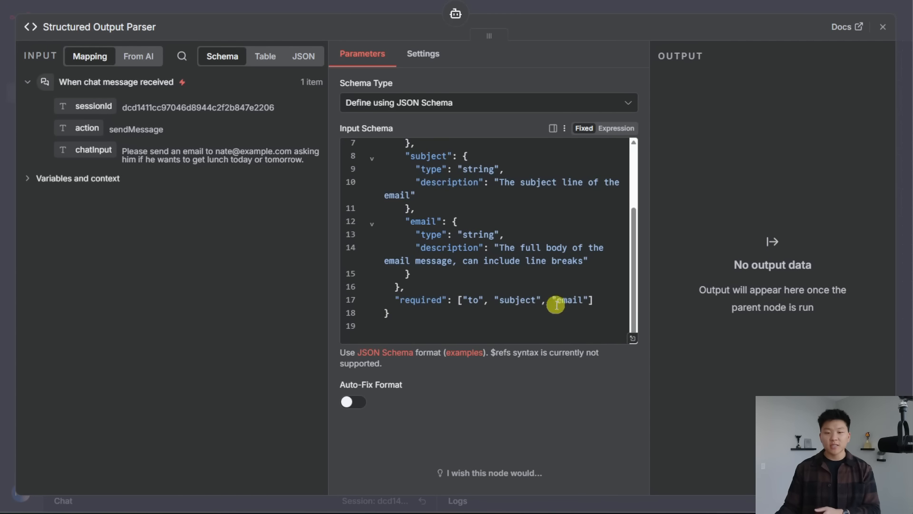
pyautogui.press('Escape')
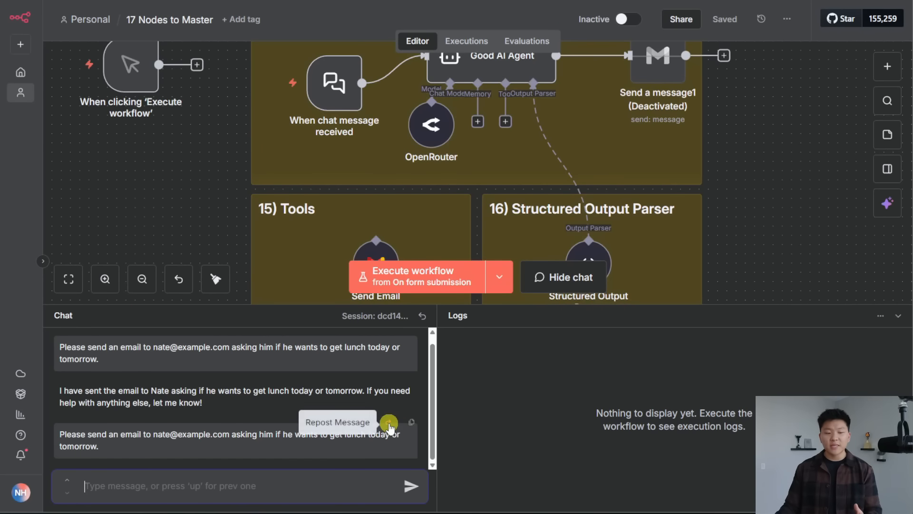
# Step: Repost the lunch email request in the chat and inspect the structured output of Good AI Agent
pyautogui.click(401, 425)
pyautogui.click(551, 275)
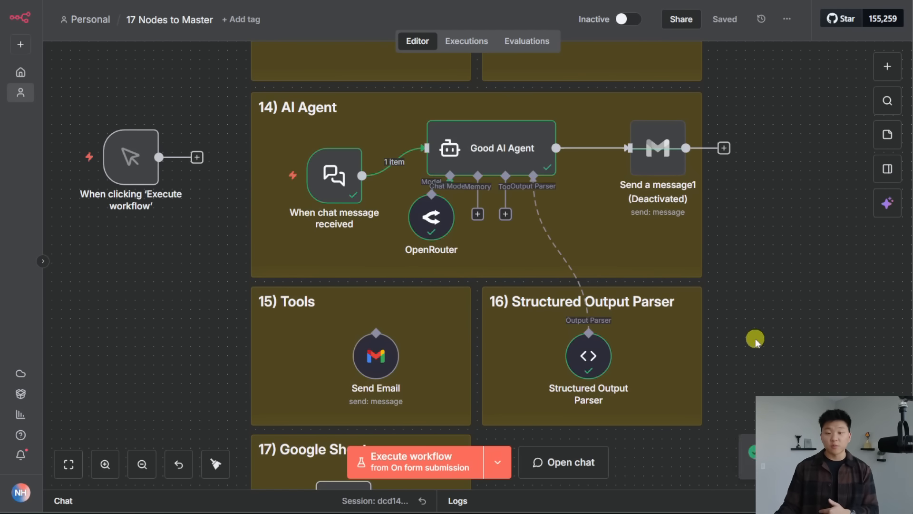
pyautogui.doubleClick(512, 155)
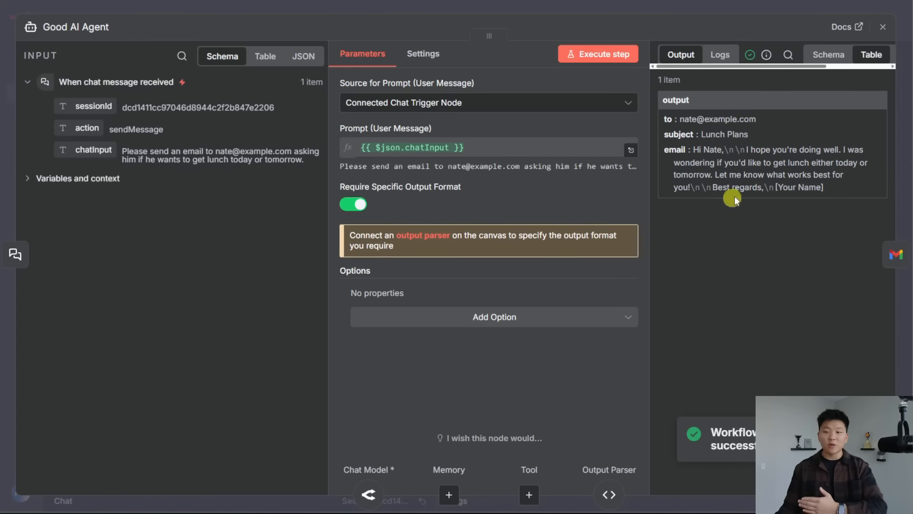
pyautogui.click(738, 8)
# Step: Map the agent's to, subject and email outputs to the To, Subject and Message fields of Send a message1
pyautogui.doubleClick(646, 150)
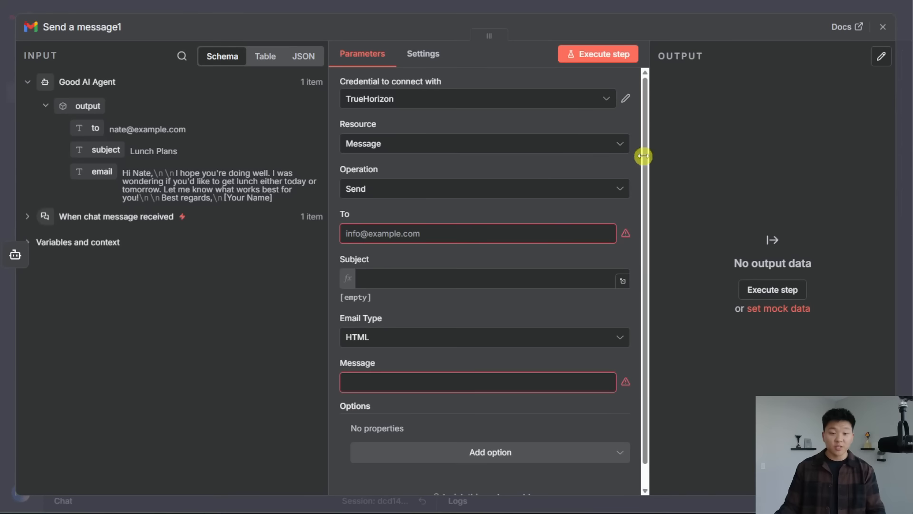
pyautogui.moveTo(95, 128); pyautogui.dragTo(432, 230)
pyautogui.moveTo(108, 151); pyautogui.dragTo(371, 291)
pyautogui.moveTo(107, 174); pyautogui.dragTo(431, 374)
pyautogui.click(450, 321)
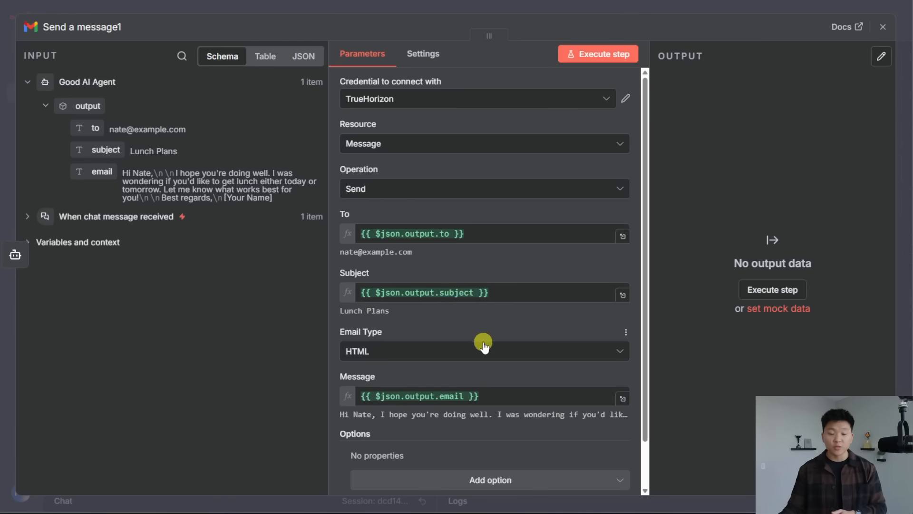
# Step: Execute the Send a message1 step and save the workflow
pyautogui.click(602, 55)
pyautogui.click(678, 5)
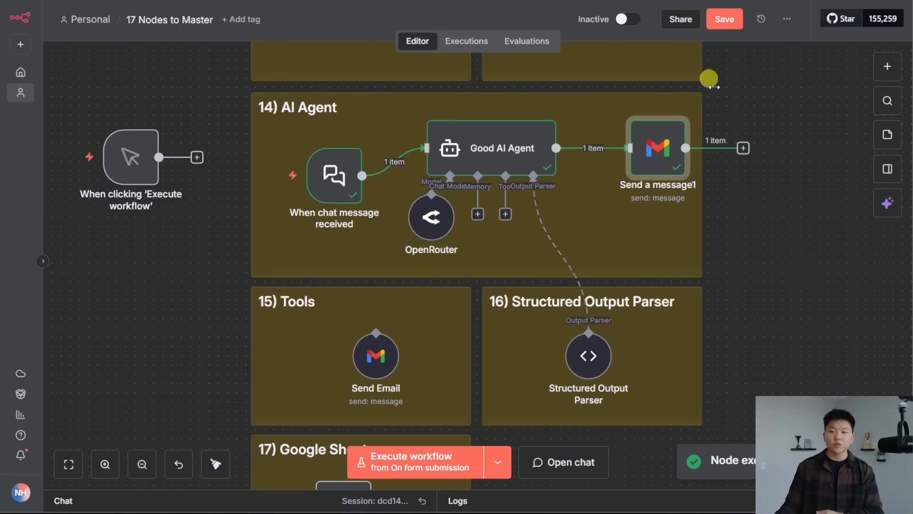
pyautogui.hotkey('ctrl', 's')
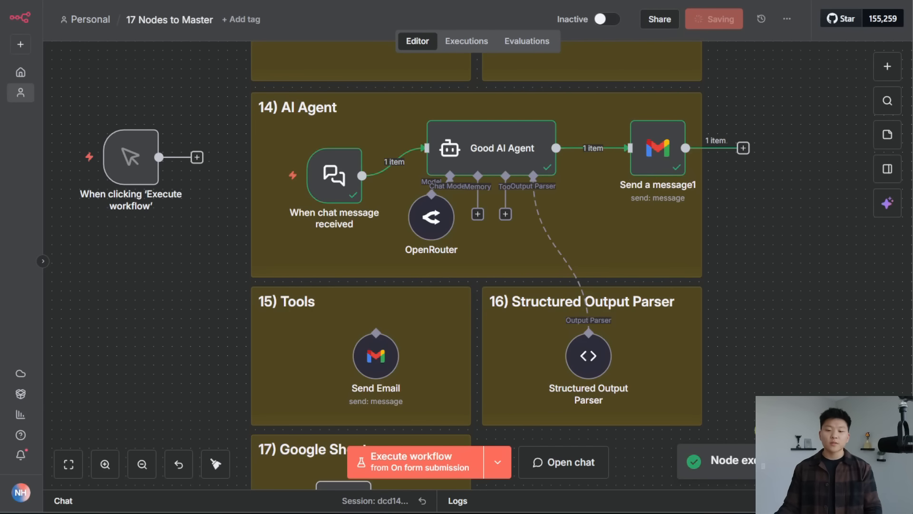
# Step: Look through section 16's parser schema once more, and return to the canvas at section 17, Google Sheets
pyautogui.scroll(-2, 758, 360)
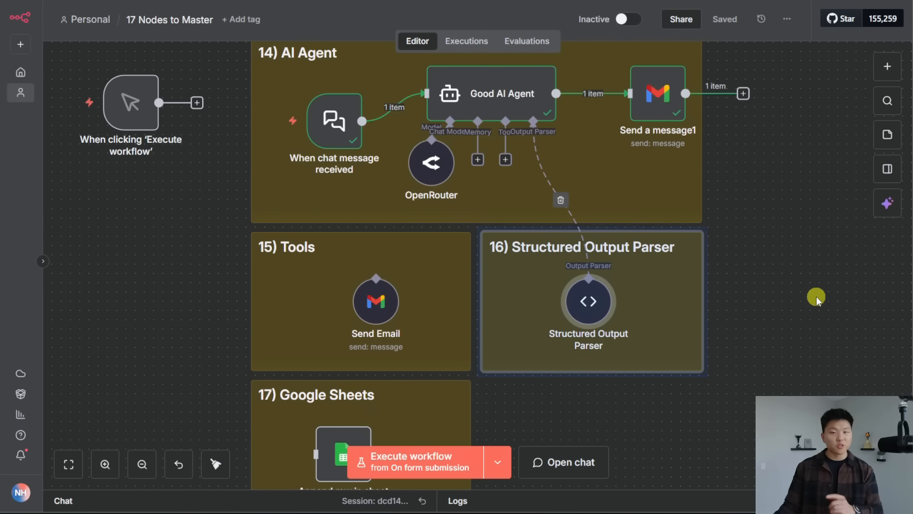
pyautogui.doubleClick(588, 303)
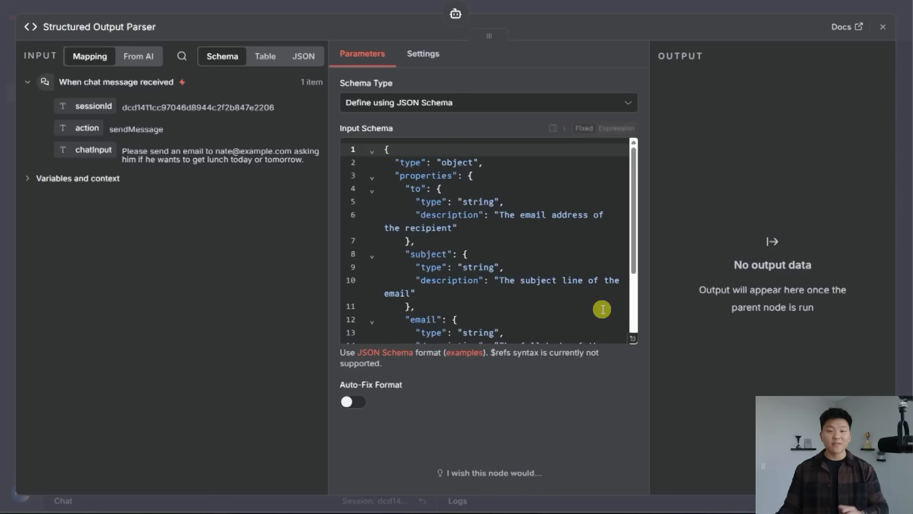
pyautogui.scroll(-3, 494, 250)
pyautogui.scroll(3, 535, 267)
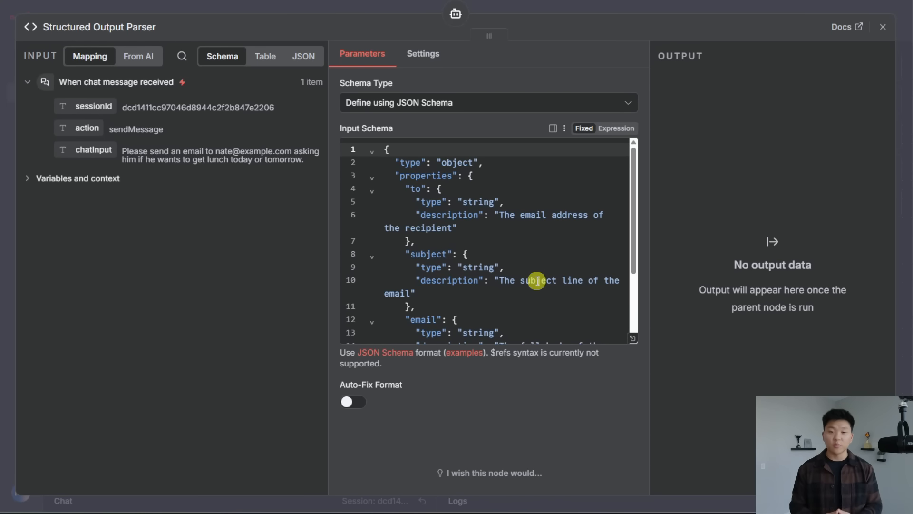
pyautogui.press('Escape')
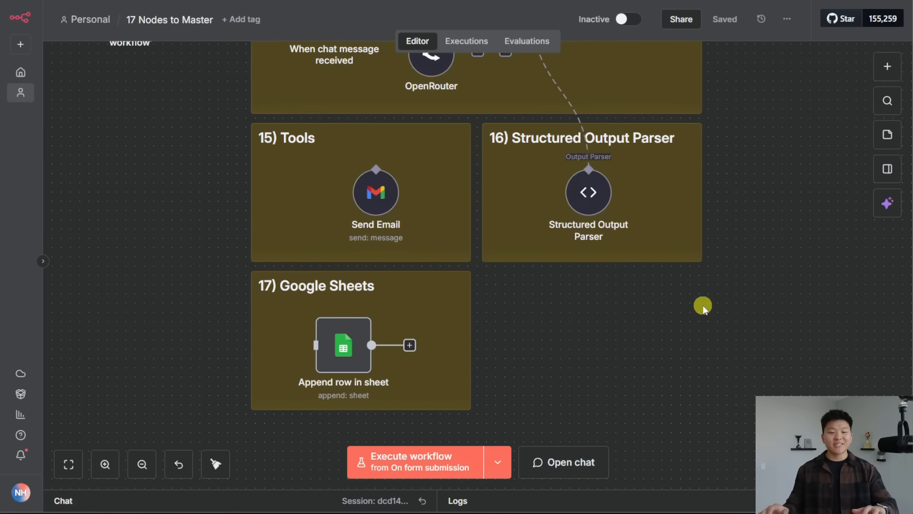
# Step: Look through the Deep Research workflow from Planning Stage across the chapter branches to Finalize Content and Generate PDF
pyautogui.scroll(-3, 700, 305)
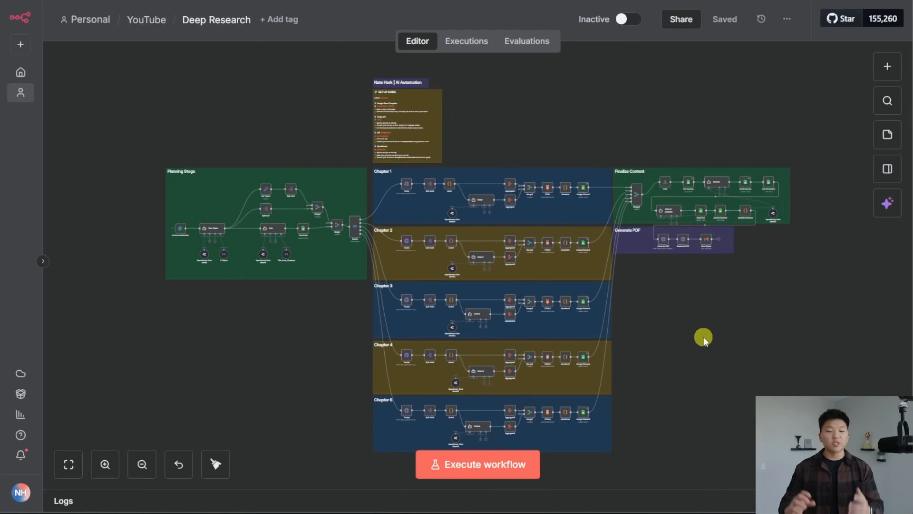
pyautogui.scroll(5, 310, 301)
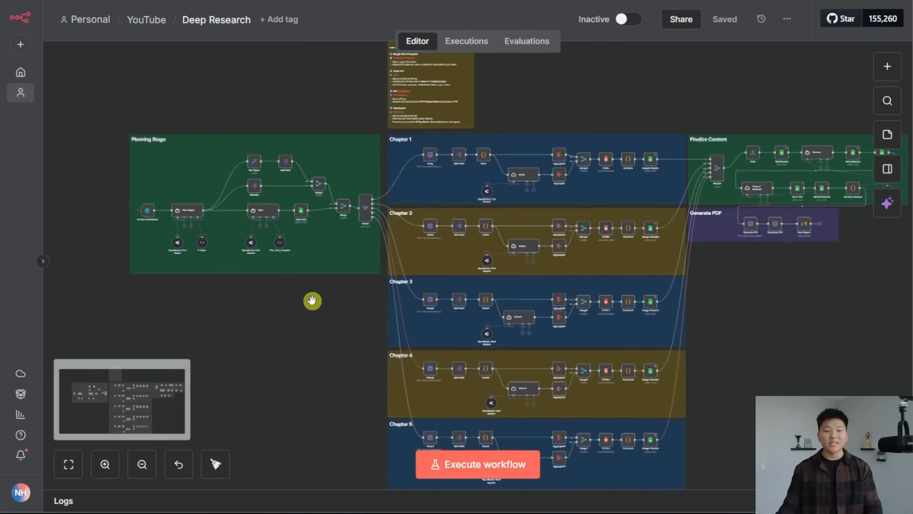
pyautogui.moveTo(310, 300); pyautogui.dragTo(466, 367)
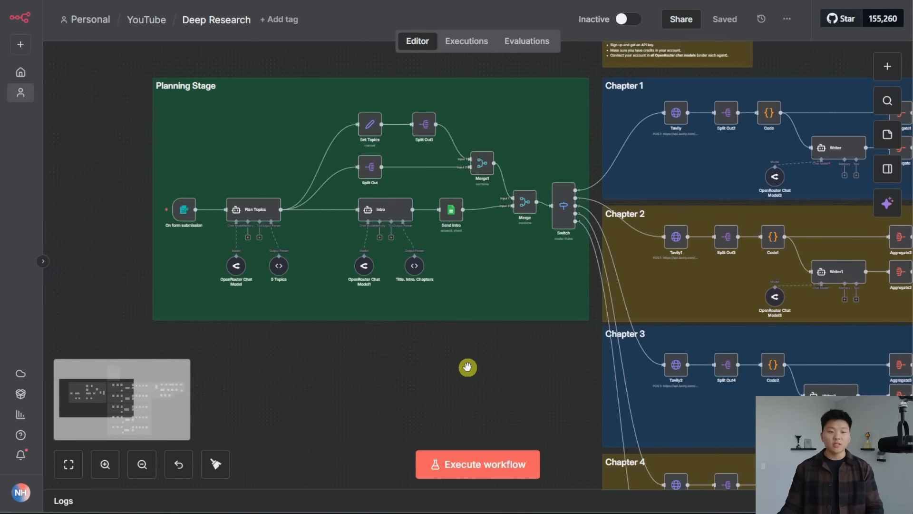
pyautogui.moveTo(559, 373); pyautogui.dragTo(145, 389)
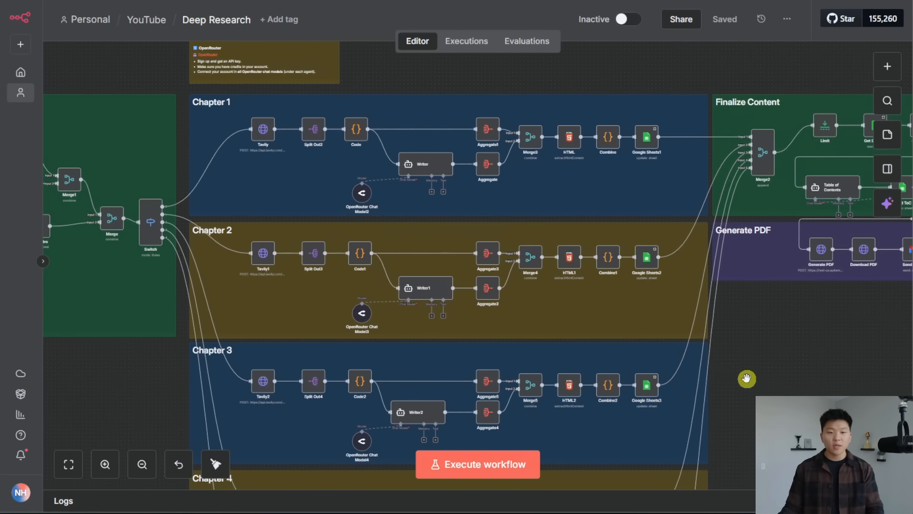
pyautogui.scroll(-3, 760, 320)
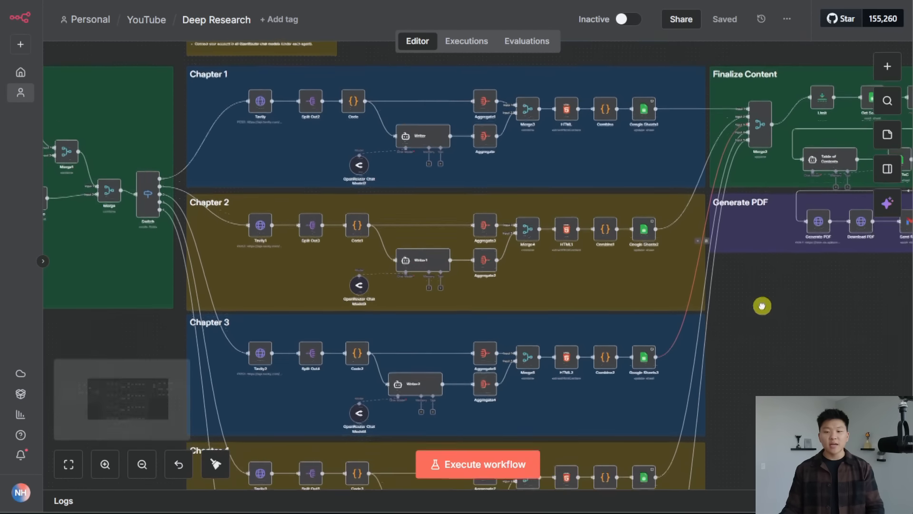
pyautogui.moveTo(723, 338); pyautogui.dragTo(758, 203)
pyautogui.moveTo(768, 257); pyautogui.dragTo(627, 351)
pyautogui.scroll(3, 626, 351)
pyautogui.hscroll(4, 617, 387)
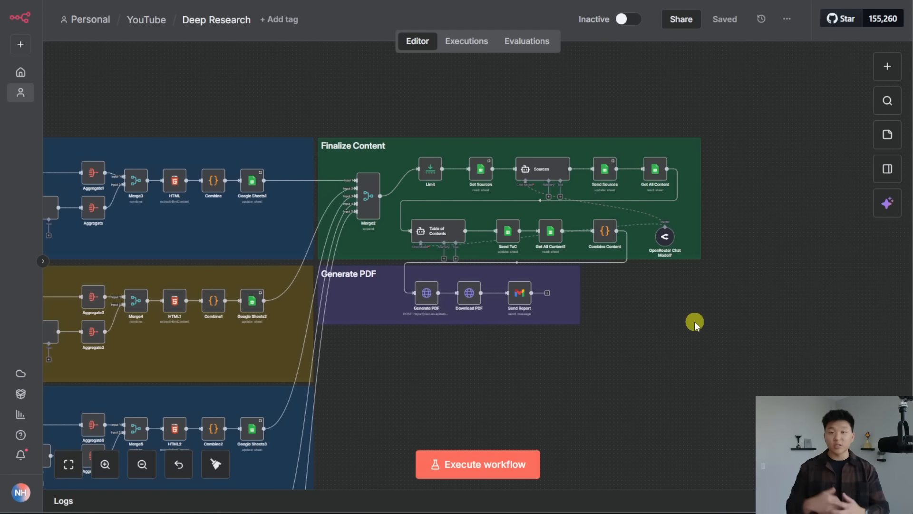
pyautogui.scroll(3, 649, 287)
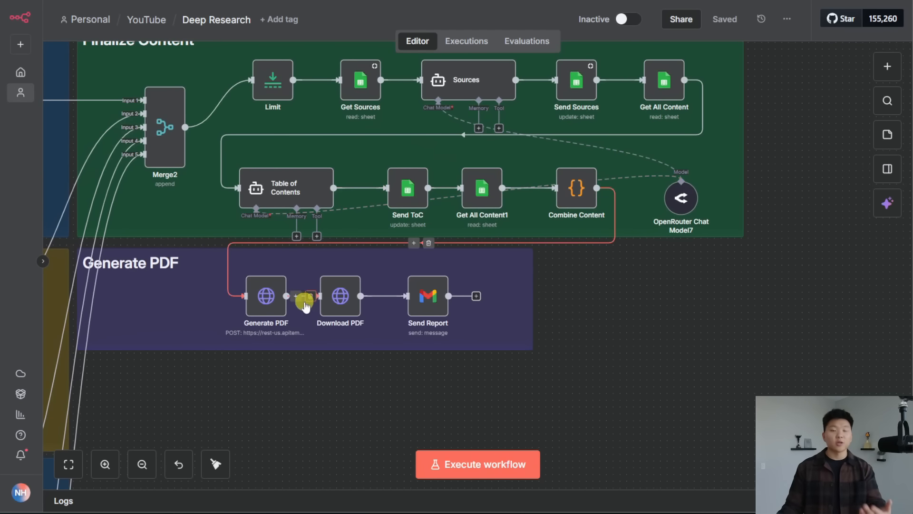
pyautogui.moveTo(667, 315); pyautogui.dragTo(736, 382)
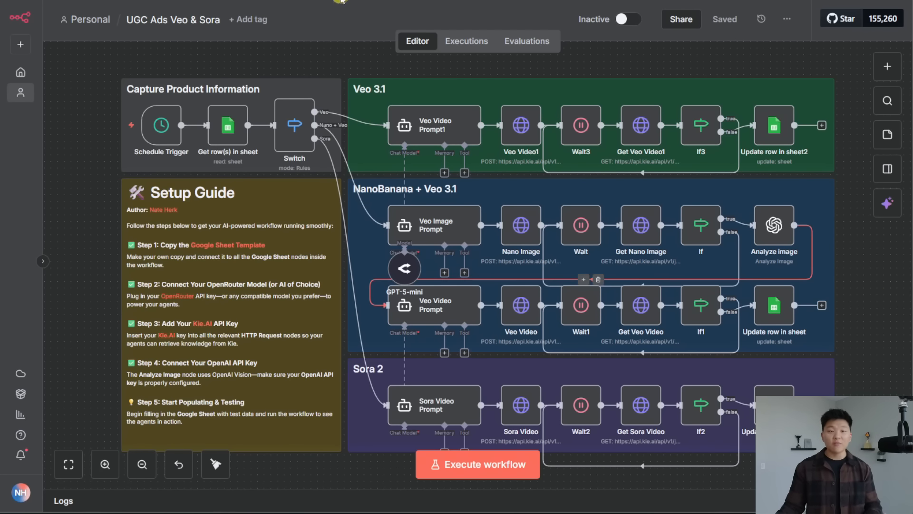
# Step: Switch to the UGC Ads Veo & Sora Google Sheet and examine its product rows and the Model choices
pyautogui.click(343, 2)
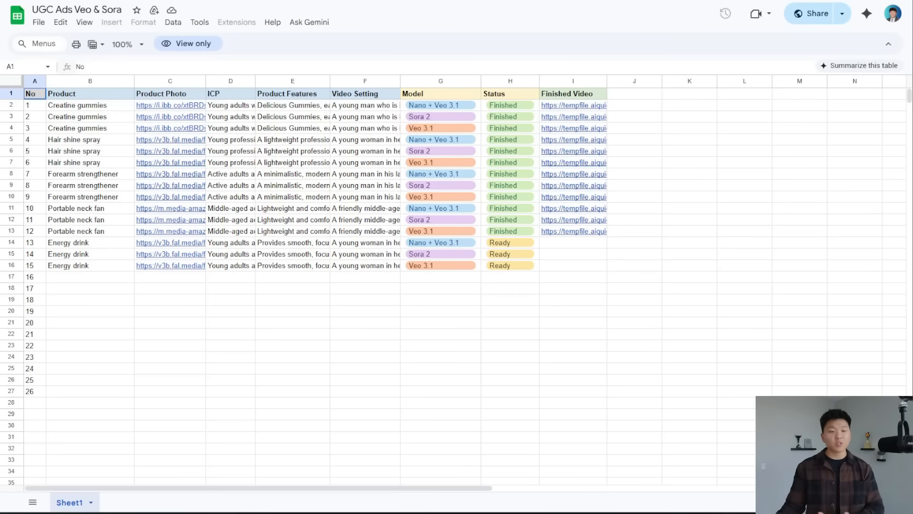
pyautogui.click(123, 44)
pyautogui.click(129, 136)
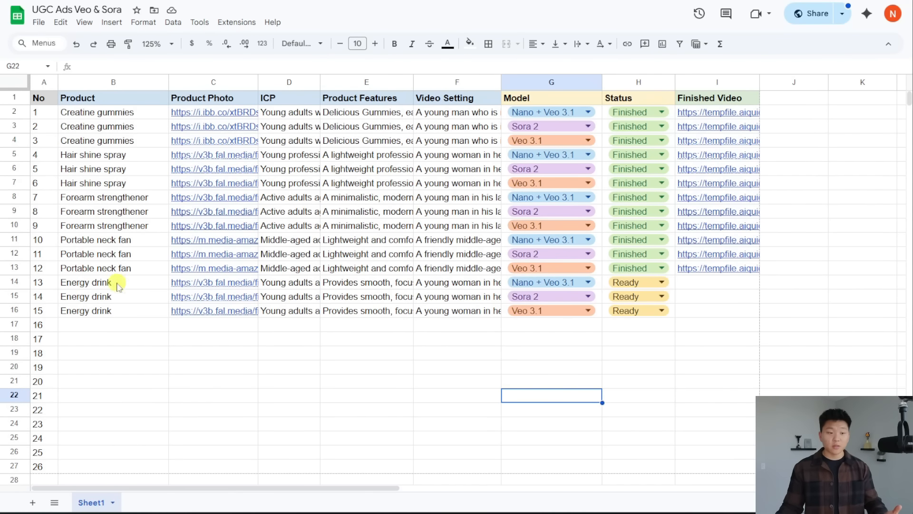
pyautogui.moveTo(120, 269); pyautogui.dragTo(126, 324)
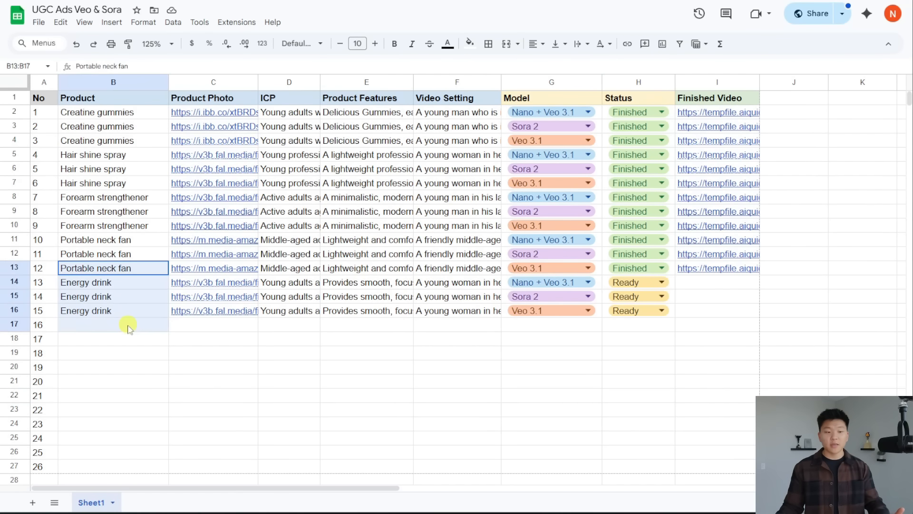
pyautogui.moveTo(227, 256); pyautogui.dragTo(238, 296)
pyautogui.click(464, 352)
pyautogui.click(558, 258)
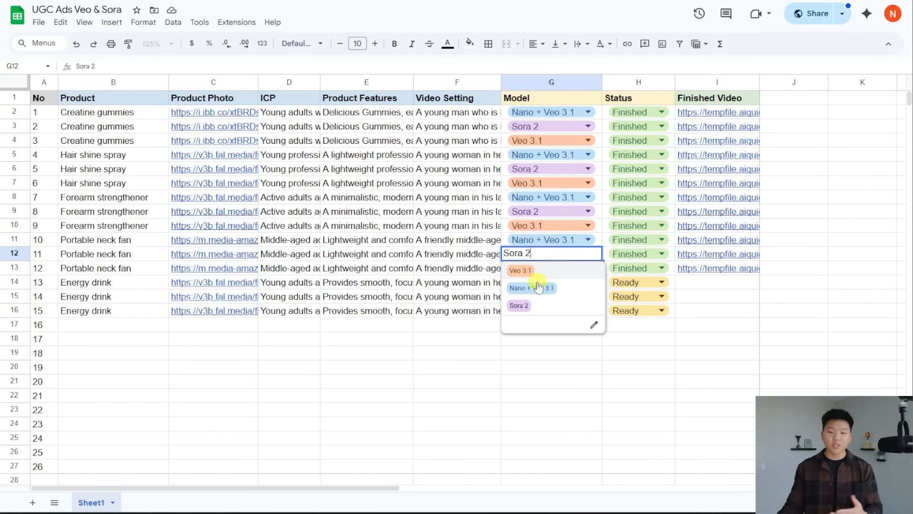
pyautogui.click(546, 380)
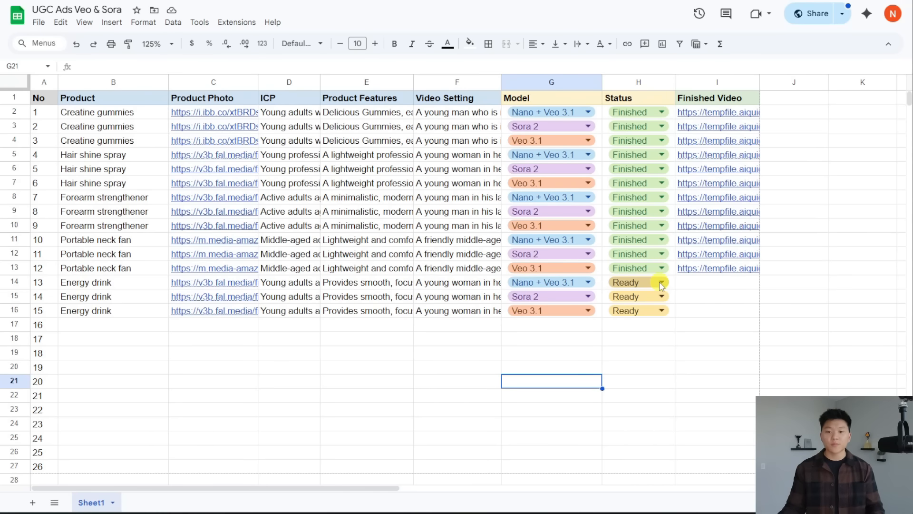
# Step: Return to the n8n UGC Ads workflow and inspect the document, filter and options of the Get row(s) in sheet node
pyautogui.moveTo(737, 313); pyautogui.dragTo(43, 97)
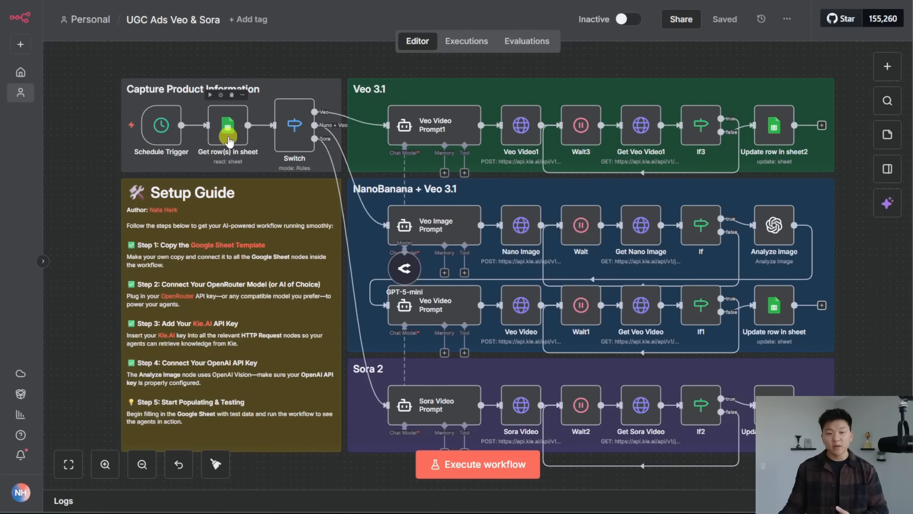
pyautogui.doubleClick(228, 139)
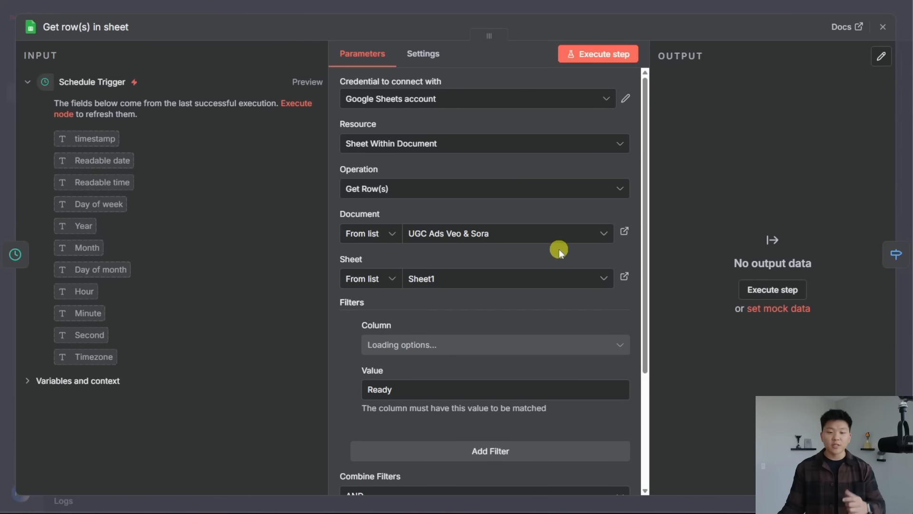
pyautogui.scroll(-3, 501, 298)
pyautogui.scroll(1, 500, 295)
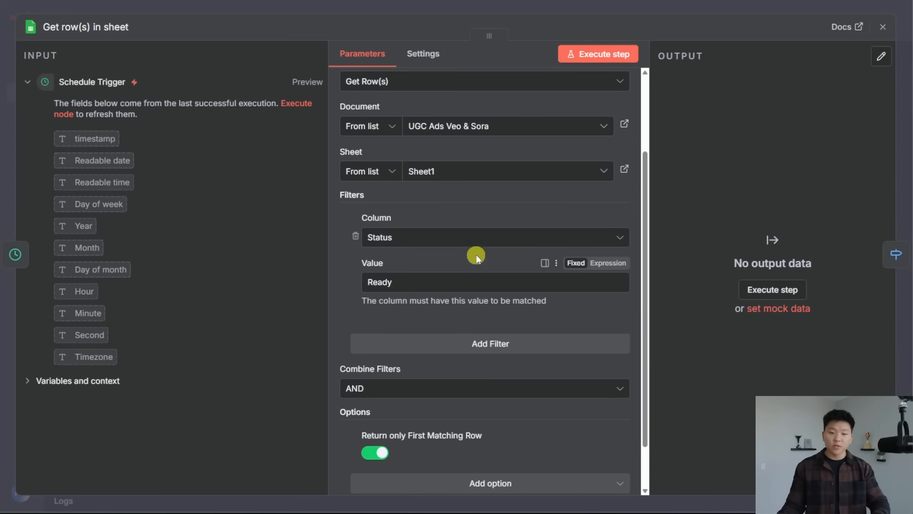
pyautogui.scroll(-2, 475, 285)
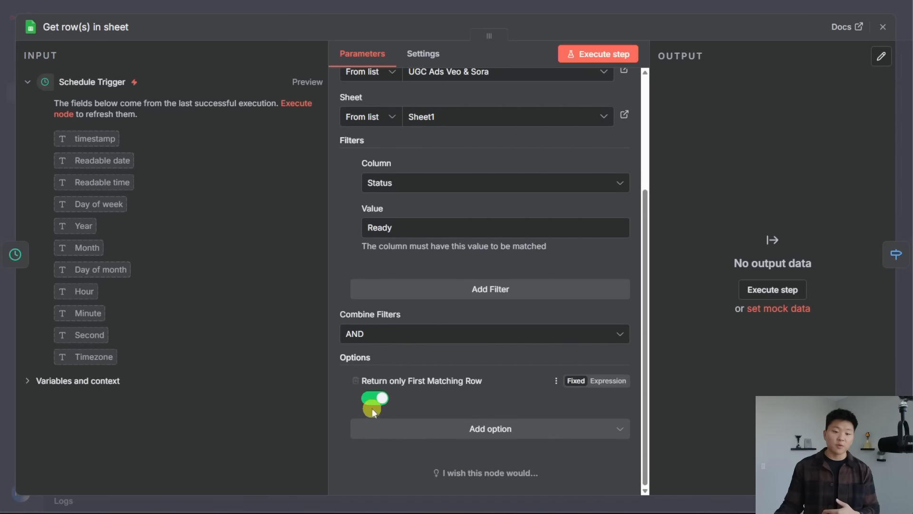
pyautogui.click(618, 6)
# Step: Examine the Switch node's routing rules for the Model value and their output names
pyautogui.doubleClick(294, 125)
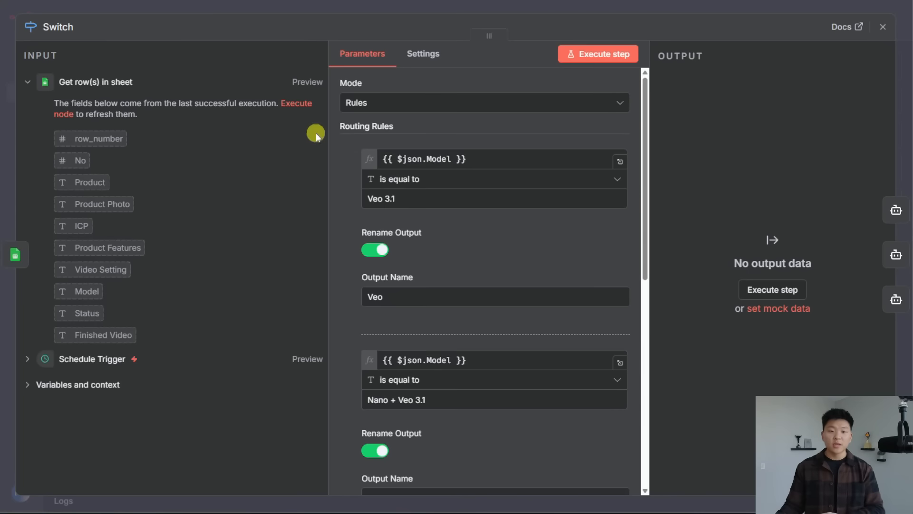
pyautogui.scroll(-4, 459, 221)
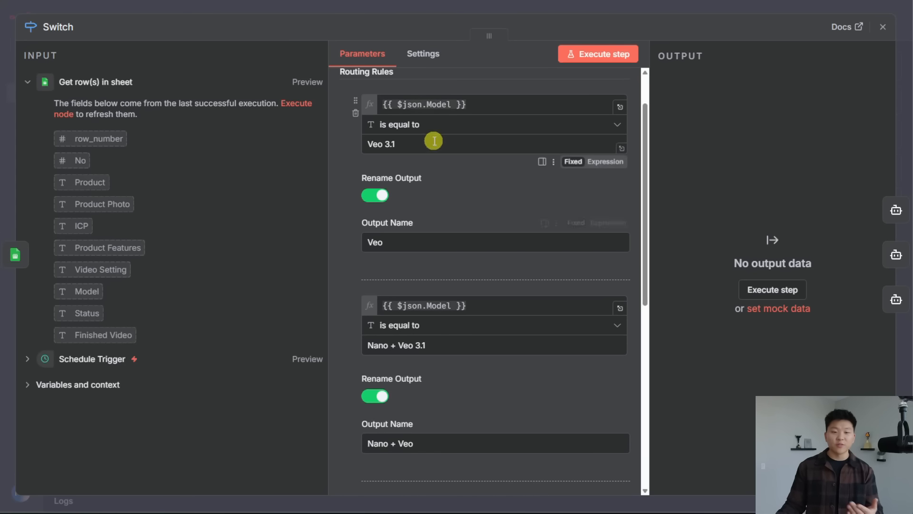
pyautogui.scroll(-4, 455, 249)
pyautogui.scroll(-3, 481, 259)
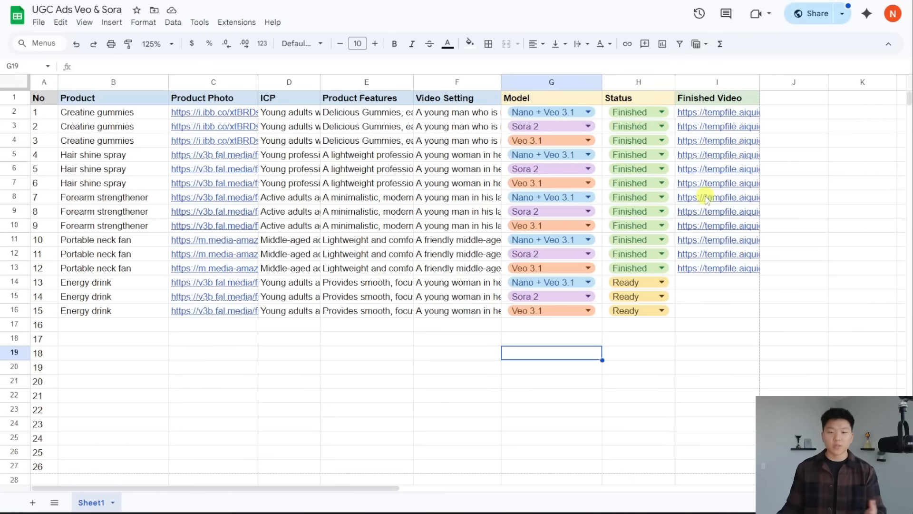
# Step: Back in the UGC Ads Google Sheet, check the Status choices for the first Energy drink row
pyautogui.click(588, 268)
pyautogui.click(637, 282)
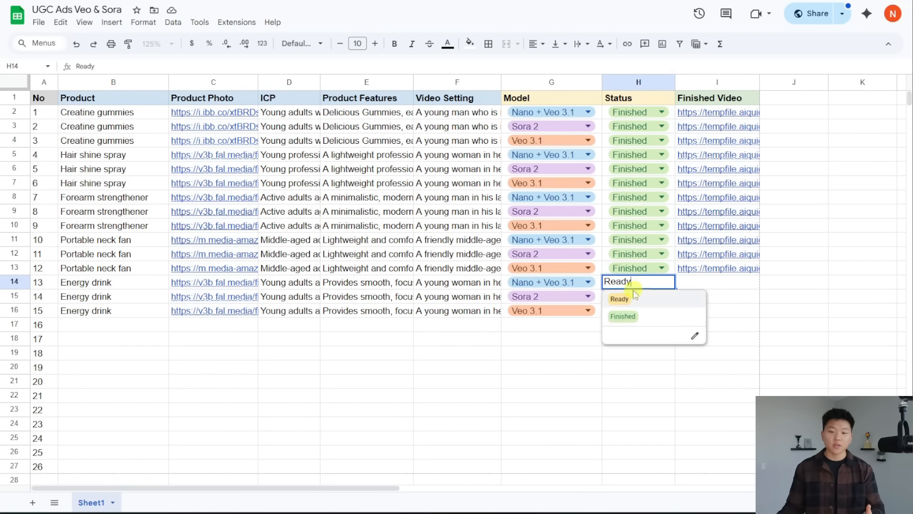
pyautogui.click(533, 360)
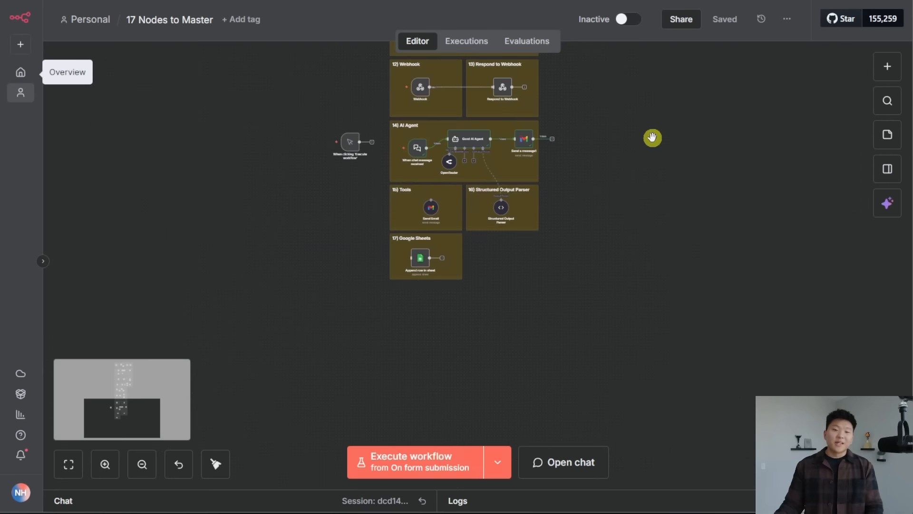
# Step: Return to n8n and survey the 17 Nodes to Master sections and the collection on the Workflows canvas
pyautogui.moveTo(652, 139); pyautogui.dragTo(663, 424)
pyautogui.scroll(3, 662, 424)
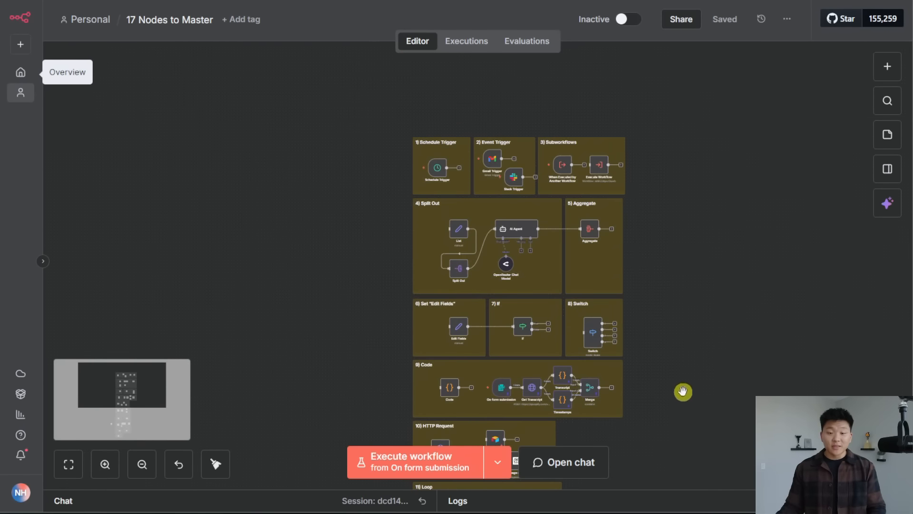
pyautogui.scroll(4, 687, 241)
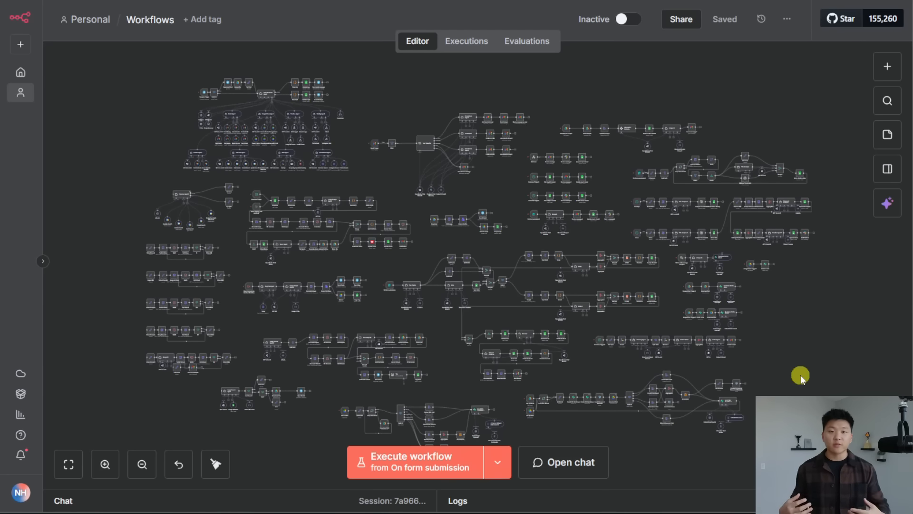
pyautogui.moveTo(123, 52)
pyautogui.mouseDown()
pyautogui.moveTo(244, 138)
pyautogui.moveTo(822, 482)
pyautogui.moveTo(837, 418)
pyautogui.moveTo(865, 392)
pyautogui.mouseUp()
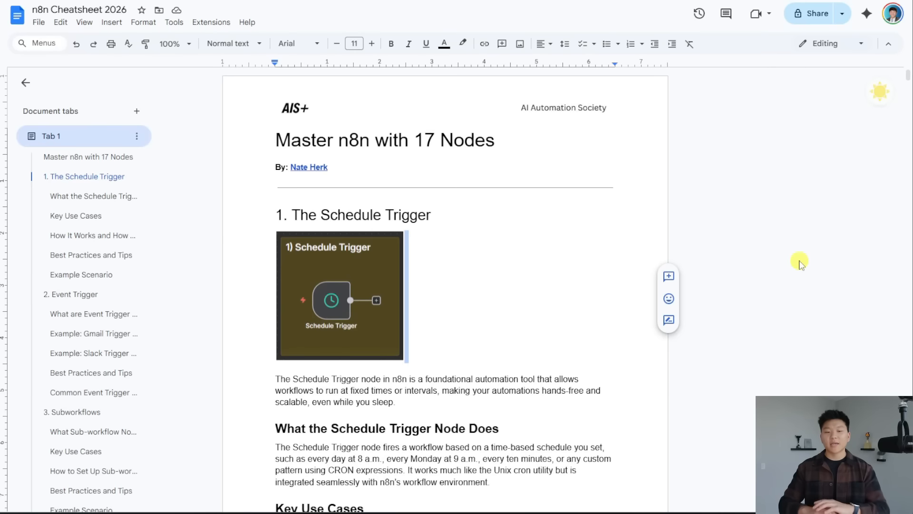
# Step: Skim the n8n Cheatsheet 2026 in Google Docs from the Schedule Trigger through the Tools section
pyautogui.click(535, 138)
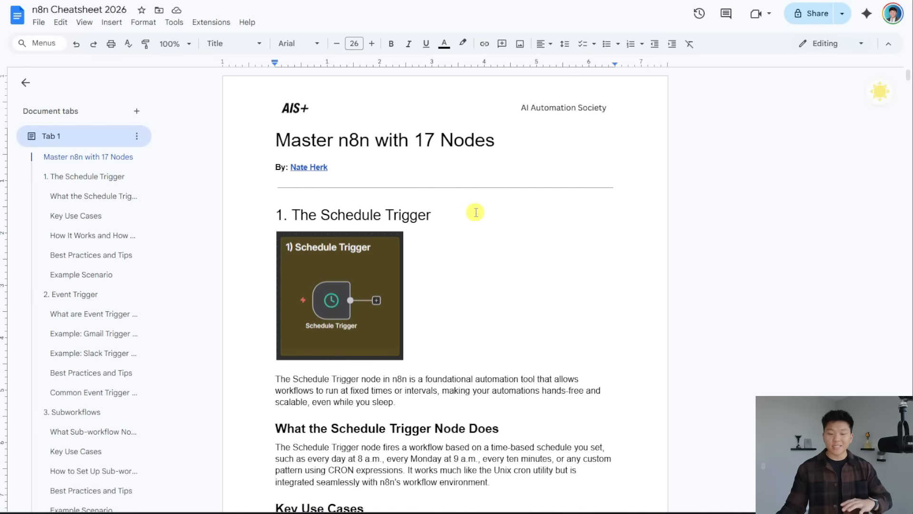
pyautogui.scroll(-8, 474, 209)
pyautogui.scroll(-15, 504, 251)
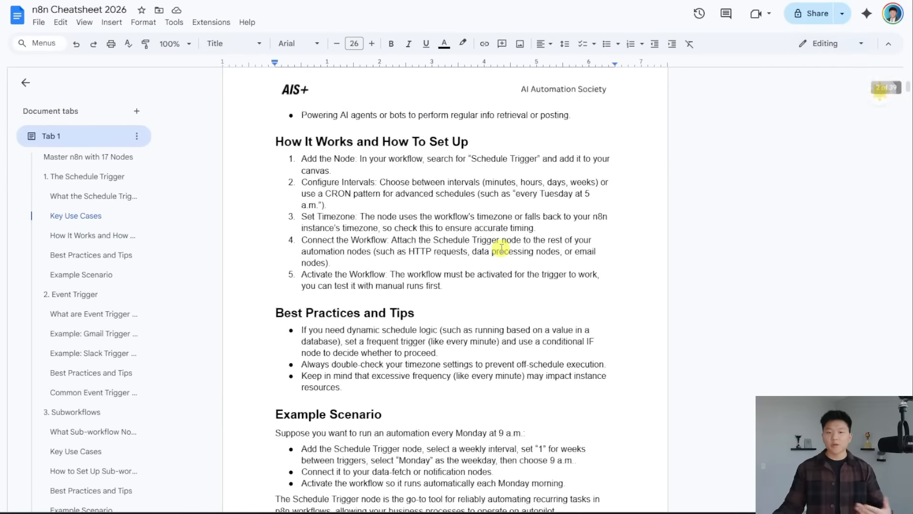
pyautogui.scroll(-20, 499, 248)
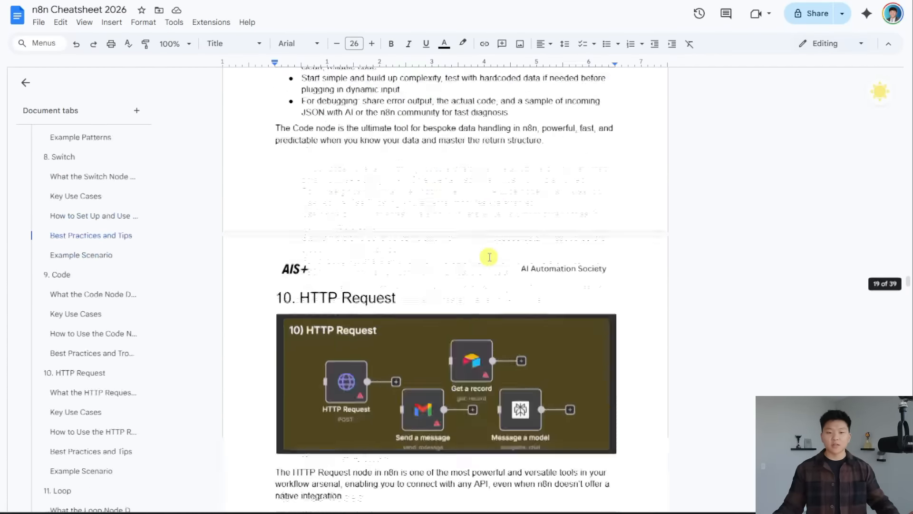
pyautogui.scroll(-8, 485, 260)
pyautogui.scroll(14, 478, 258)
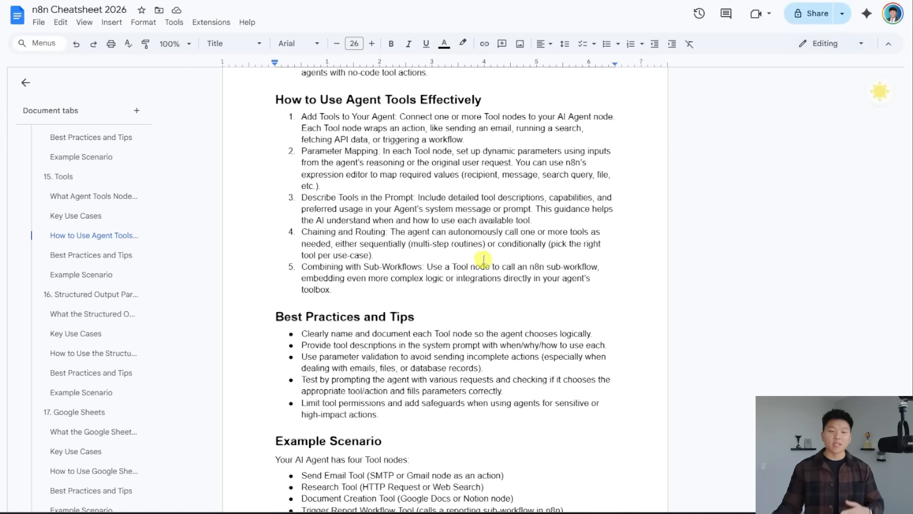
pyautogui.scroll(7, 474, 231)
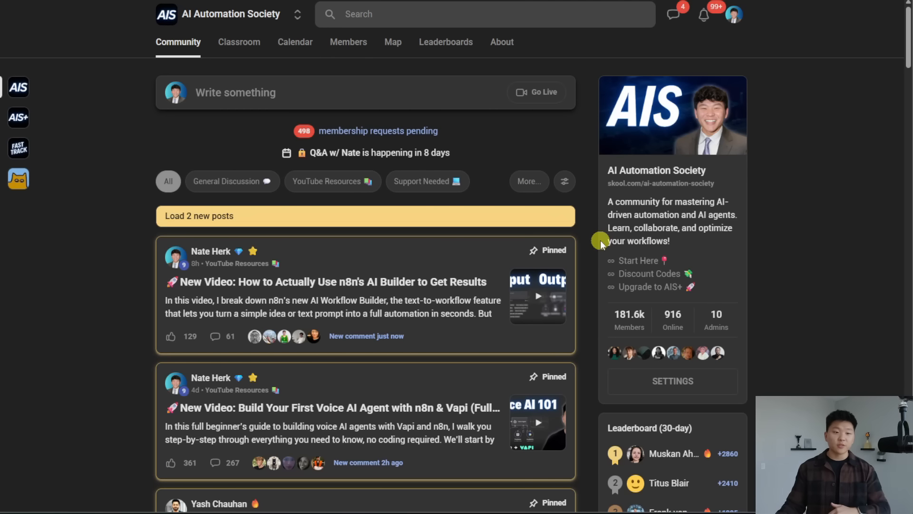
# Step: Look over the YouTube Resources category and the Classroom courses in the AI Automation Society community on Skool
pyautogui.click(356, 190)
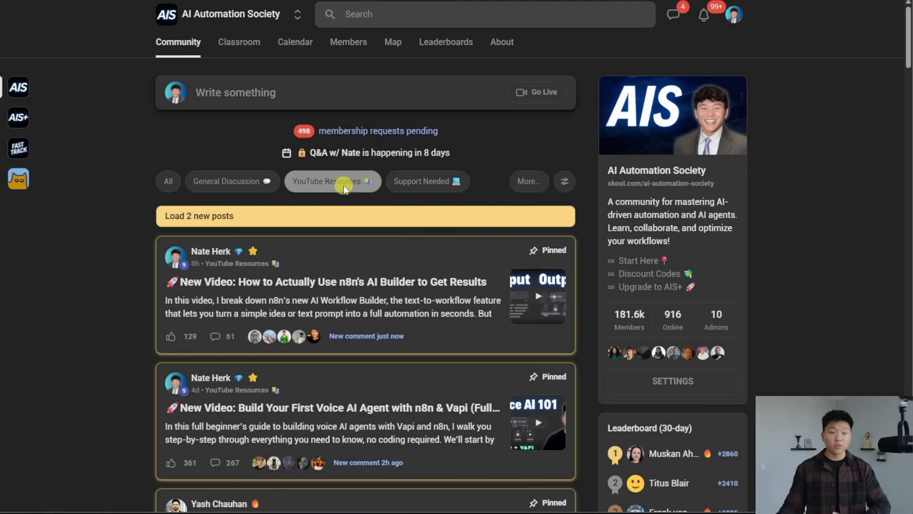
pyautogui.click(252, 44)
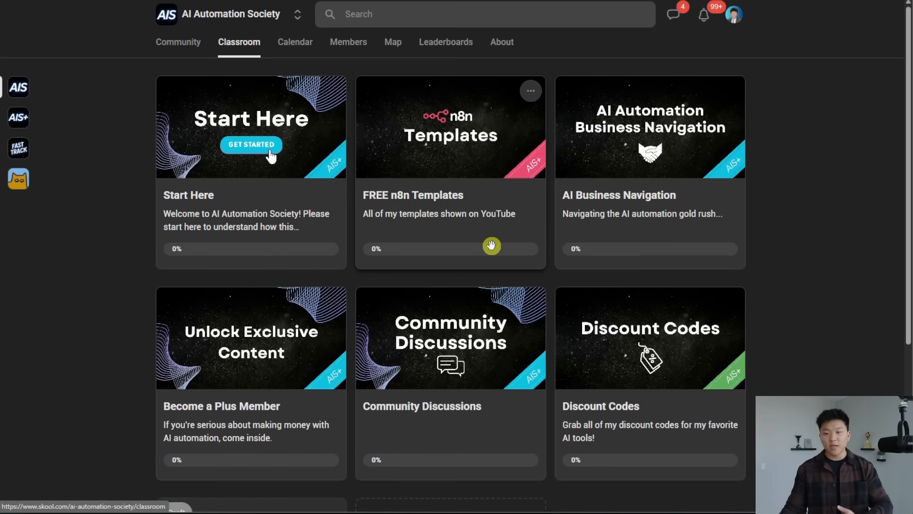
pyautogui.click(238, 19)
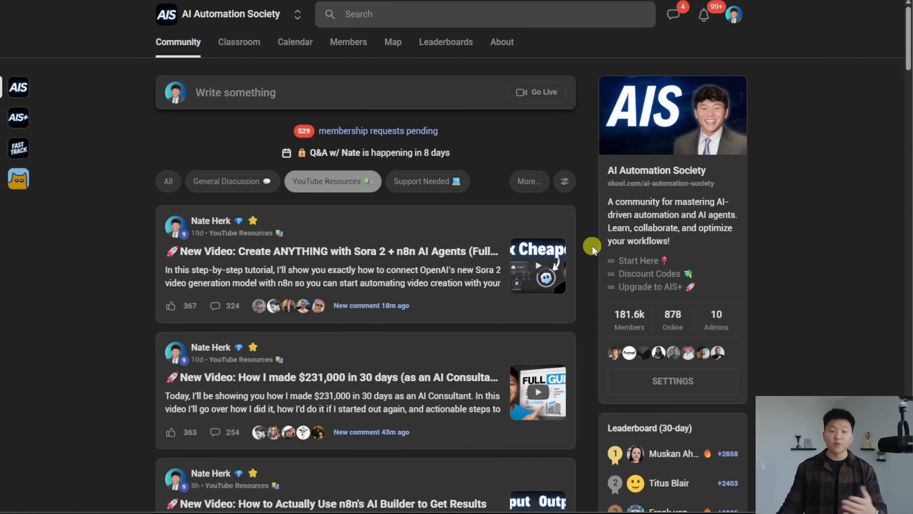
# Step: View the Sora 2 + n8n AI Agents post and its attached Create Anything with Sora 2.json file
pyautogui.scroll(-3, 590, 246)
pyautogui.click(399, 102)
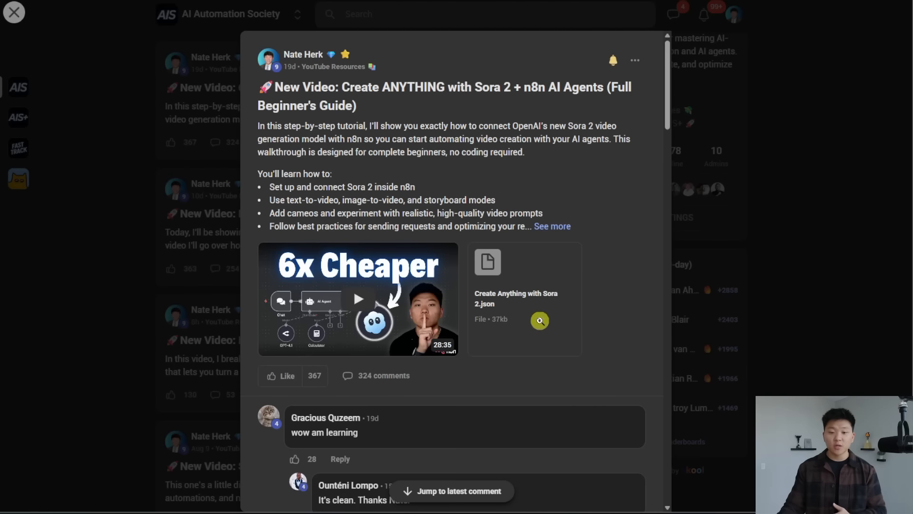
pyautogui.click(537, 312)
pyautogui.click(530, 205)
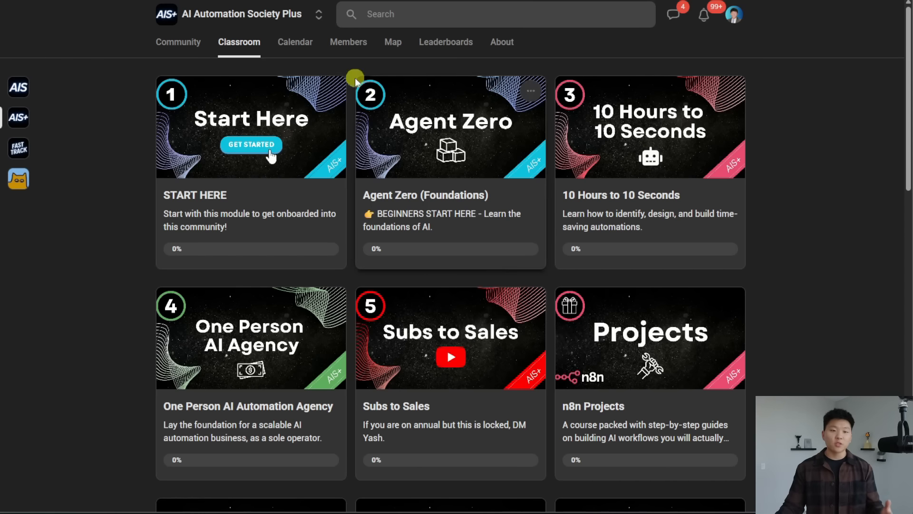
# Step: View the AI Automation Society Plus event calendar and its community feed
pyautogui.click(308, 48)
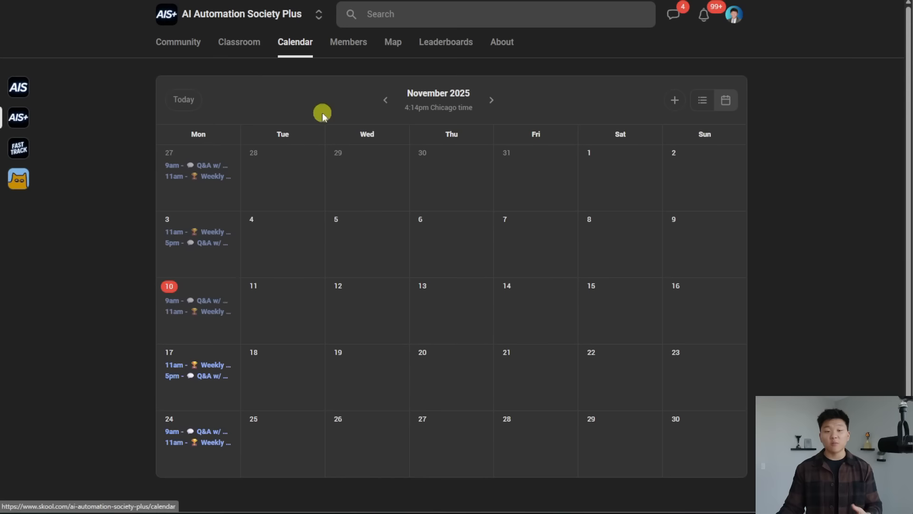
pyautogui.click(253, 21)
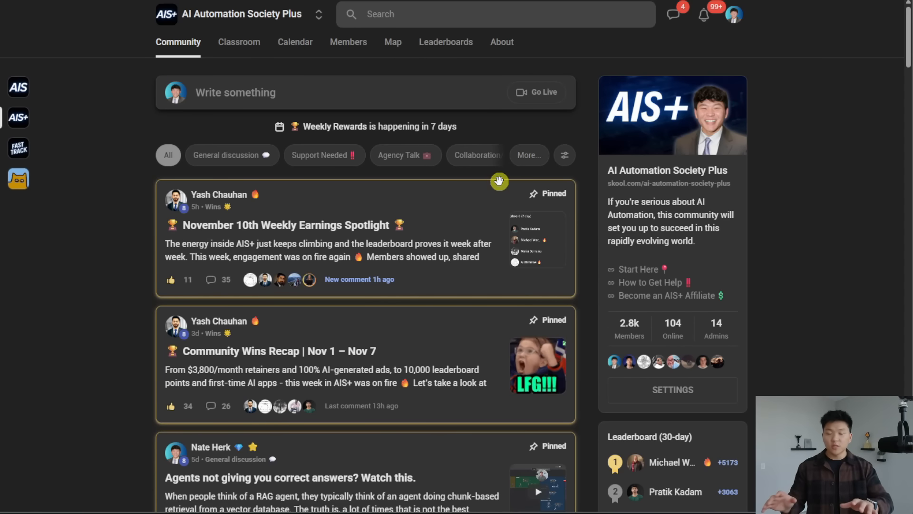